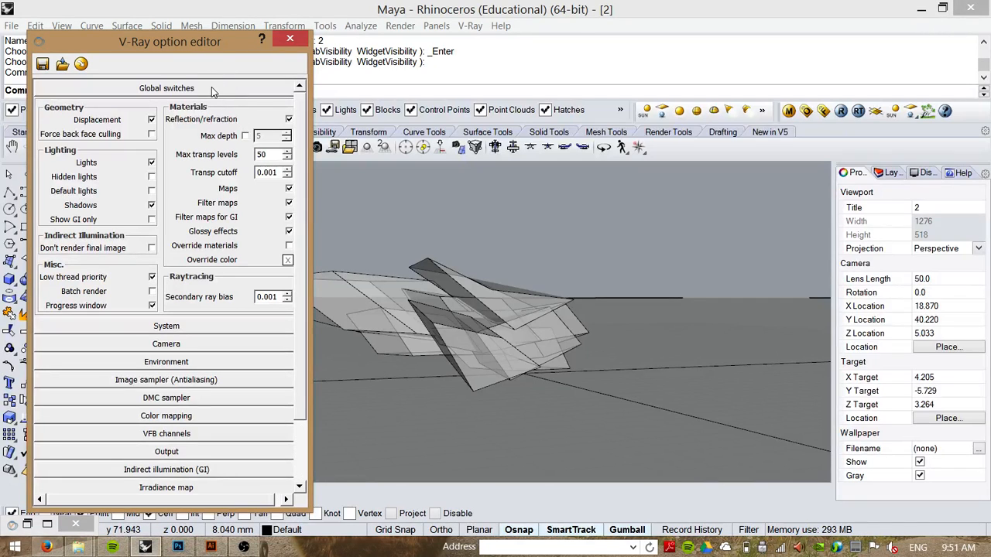
Turn off ambient occlusion in the V-Ray indirect illumination (GI) settings.
{"action": "left_click", "coordinate": [209, 88]}
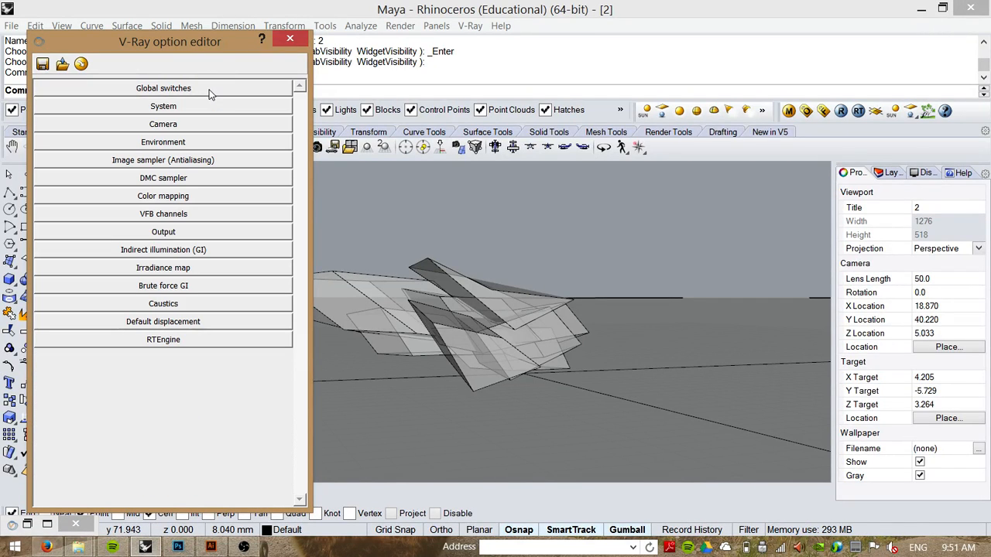
{"action": "left_click", "coordinate": [223, 251]}
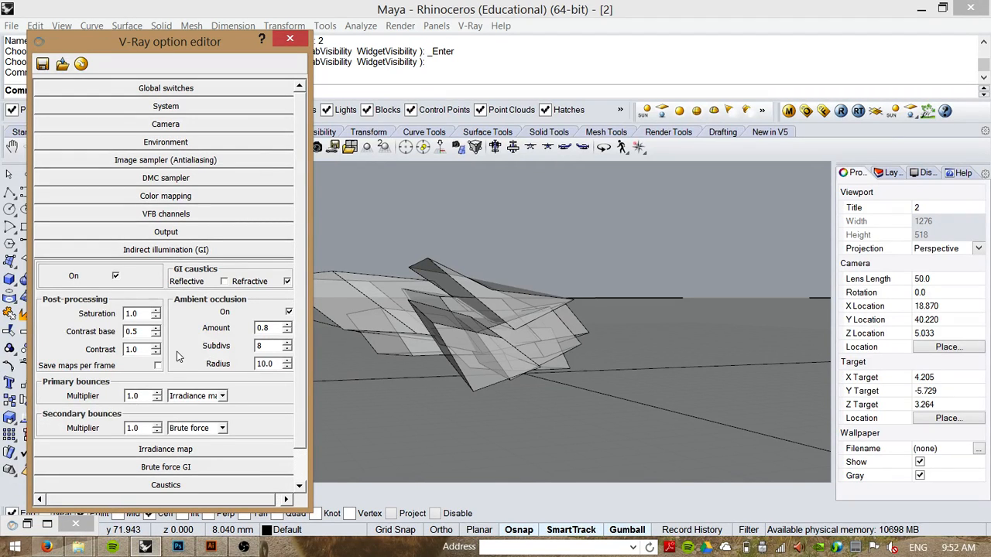
{"action": "left_click", "coordinate": [289, 312]}
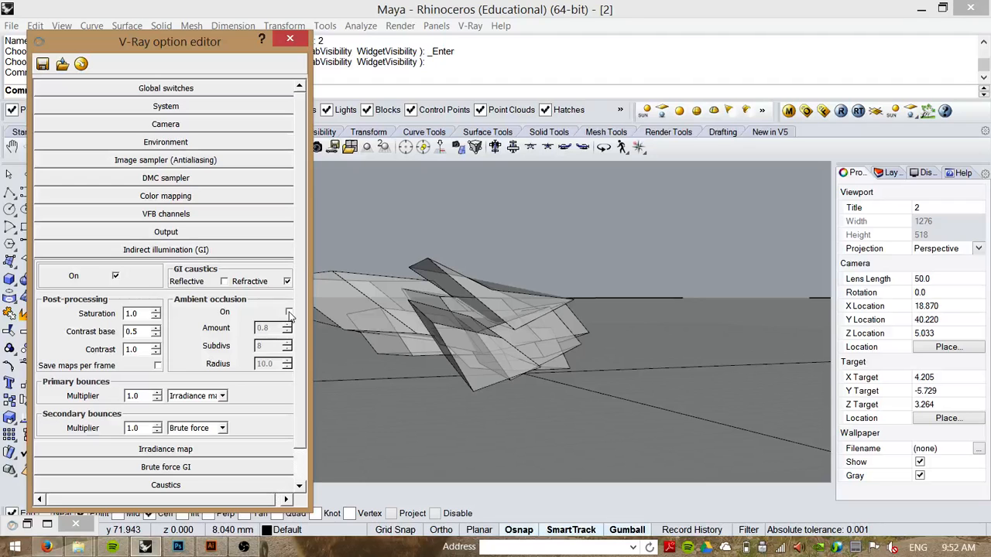
{"action": "left_click_drag", "start_coordinate": [225, 46], "coordinate": [204, 61]}
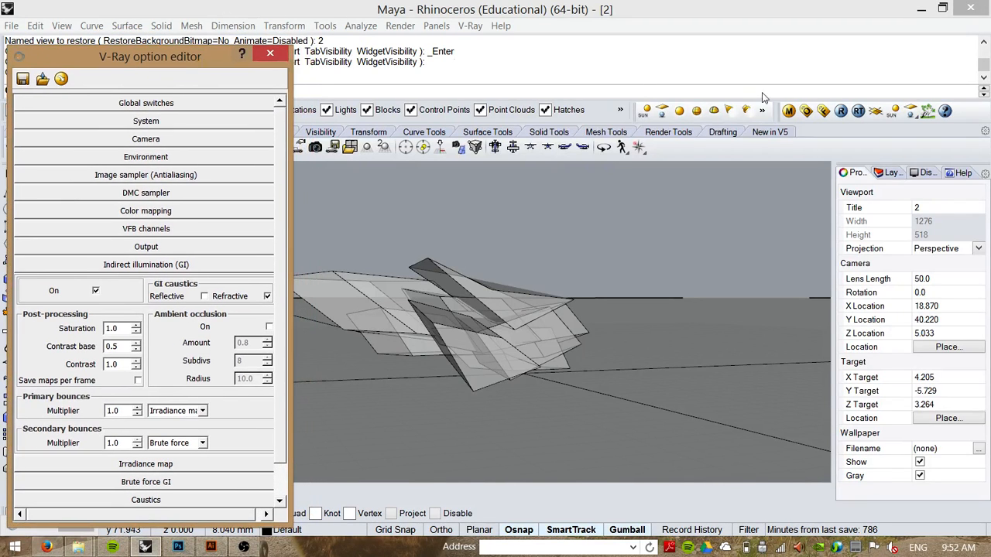
Render the perspective view with V-Ray and widen the frame buffer to show the whole model.
{"action": "left_click", "coordinate": [841, 110]}
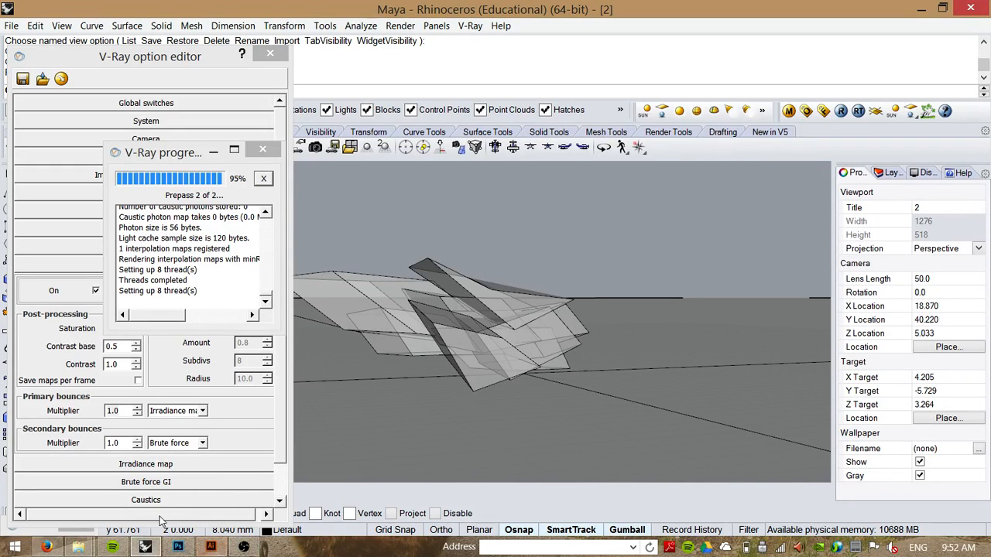
{"action": "left_click", "coordinate": [179, 152]}
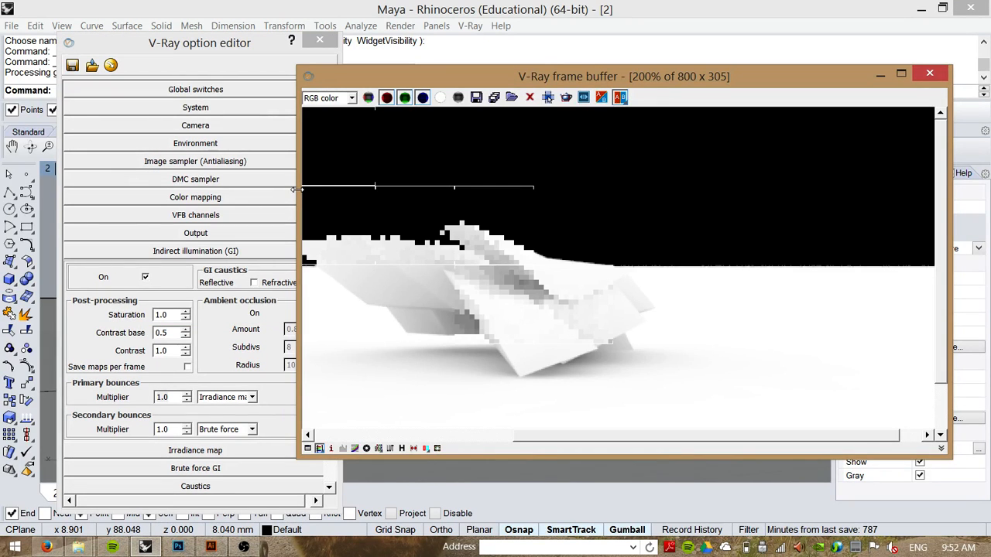
{"action": "left_click_drag", "start_coordinate": [297, 189], "coordinate": [154, 203]}
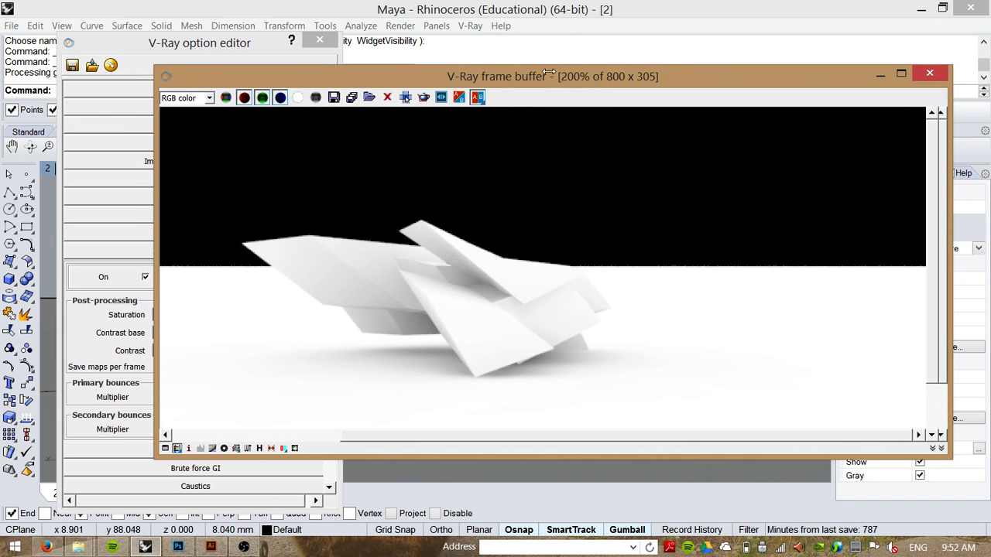
{"action": "left_click_drag", "start_coordinate": [545, 80], "coordinate": [563, 64]}
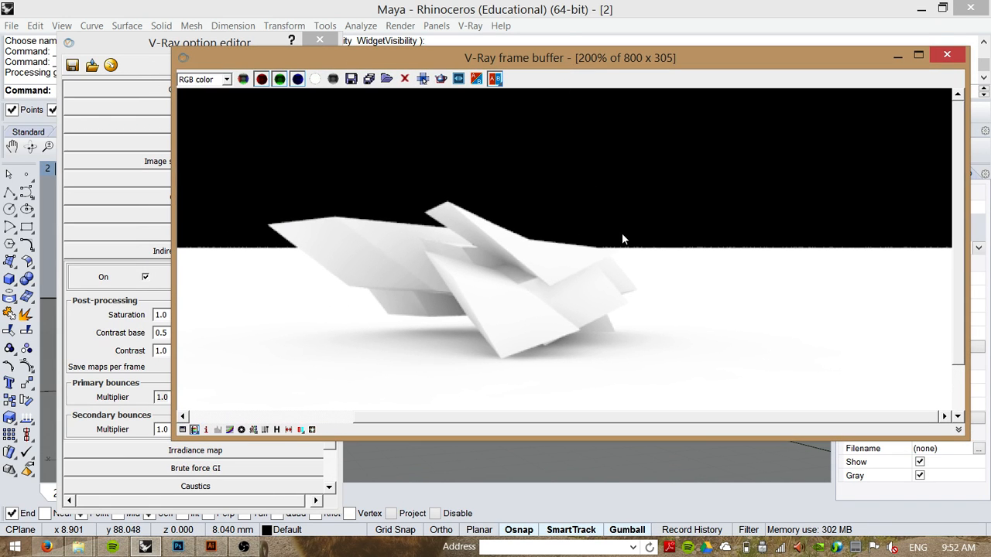
{"action": "left_click_drag", "start_coordinate": [806, 57], "coordinate": [825, 32]}
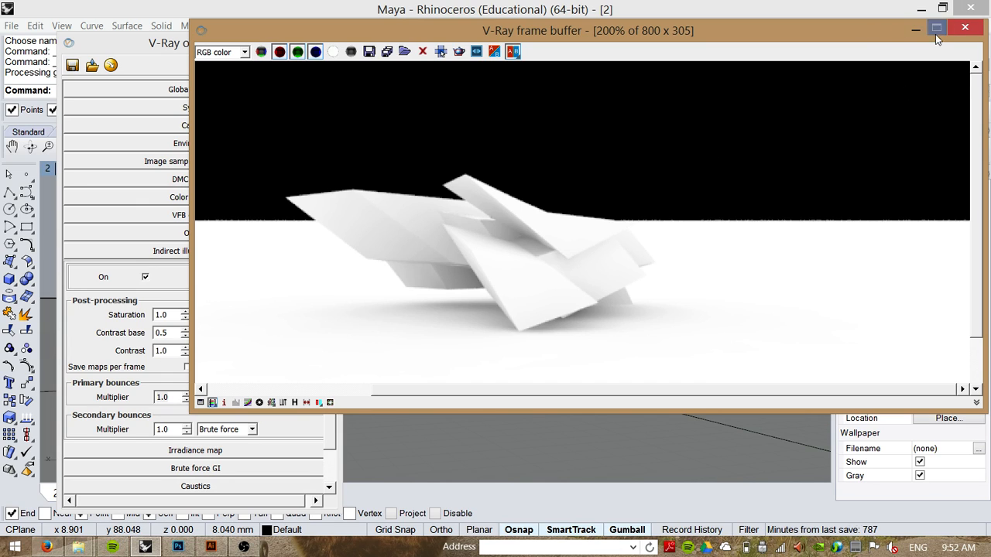
Turn ambient occlusion back on in the indirect illumination settings and move the frame buffer clear of them.
{"action": "left_click", "coordinate": [916, 30]}
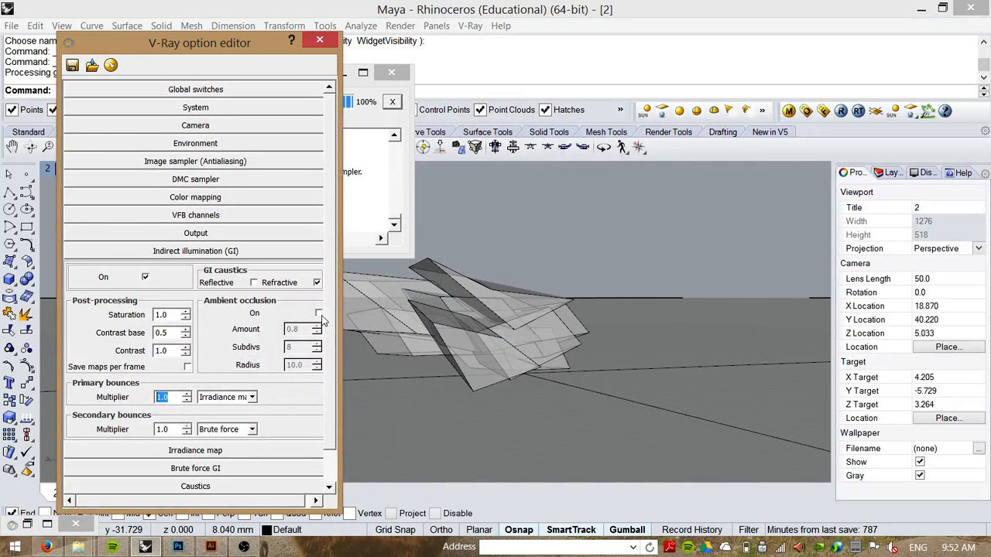
{"action": "left_click", "coordinate": [318, 314]}
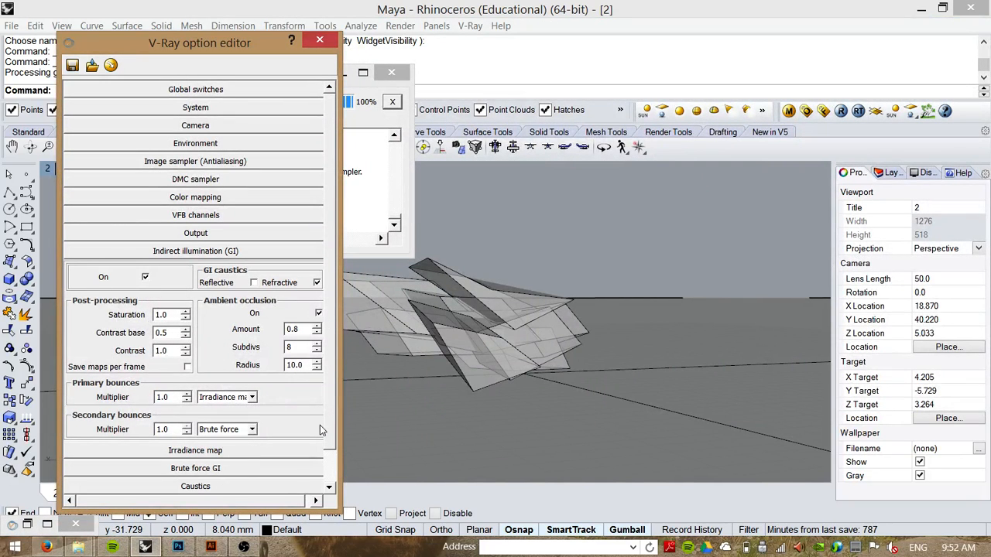
{"action": "left_click", "coordinate": [26, 525]}
{"action": "left_click_drag", "start_coordinate": [596, 39], "coordinate": [549, 60]}
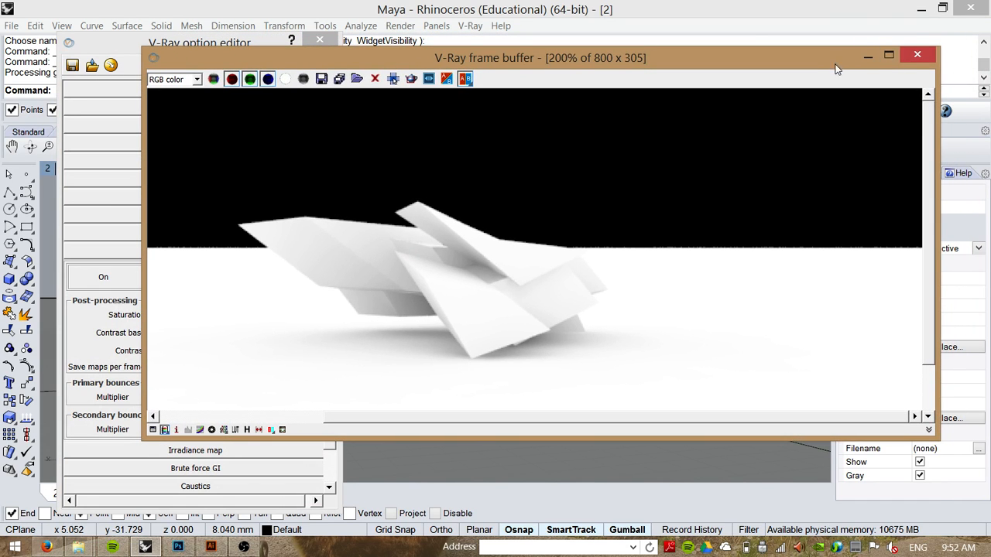
{"action": "left_click_drag", "start_coordinate": [835, 65], "coordinate": [850, 339]}
{"action": "left_click", "coordinate": [239, 40]}
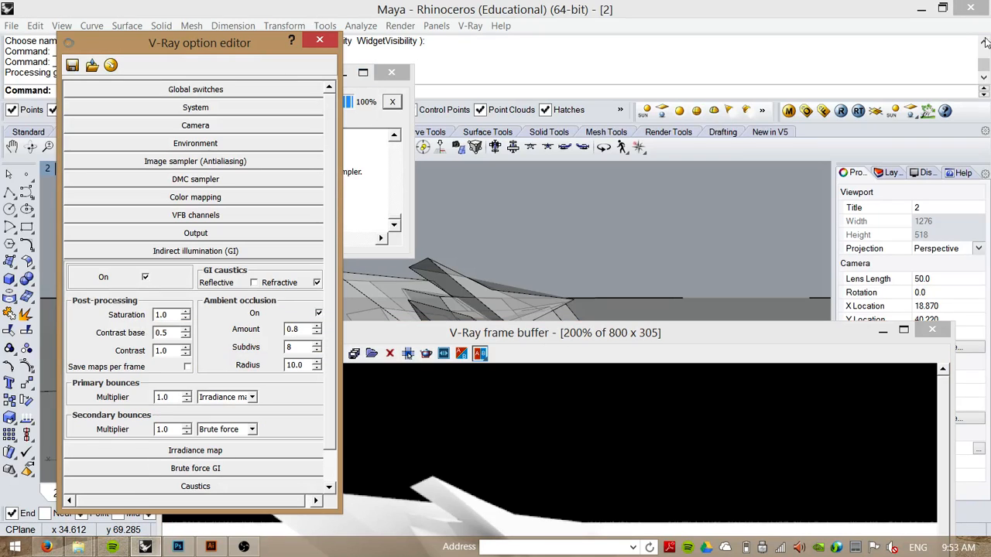
Render the view again with ambient occlusion and arrange the frame buffer so the full image can be examined.
{"action": "left_click", "coordinate": [841, 111]}
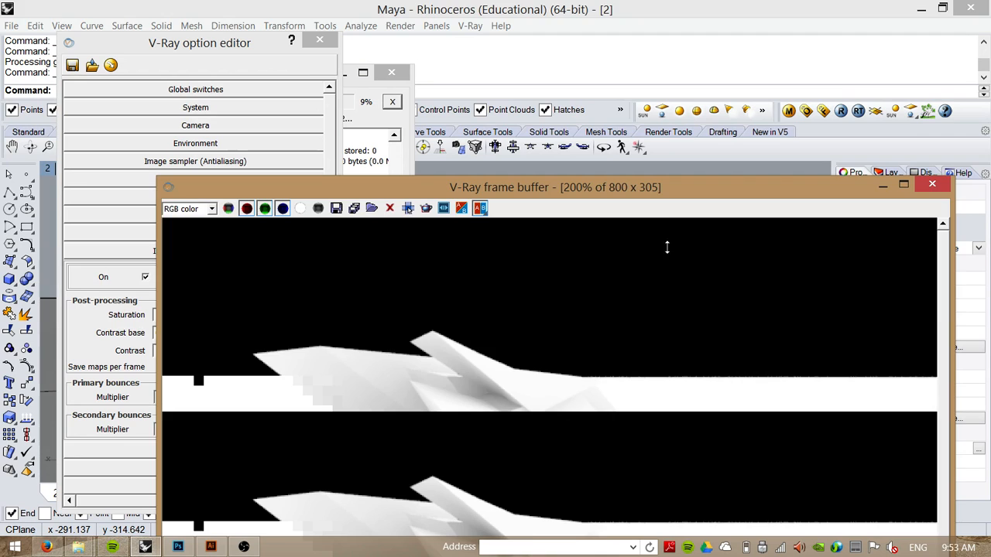
{"action": "left_click_drag", "start_coordinate": [684, 195], "coordinate": [682, 62]}
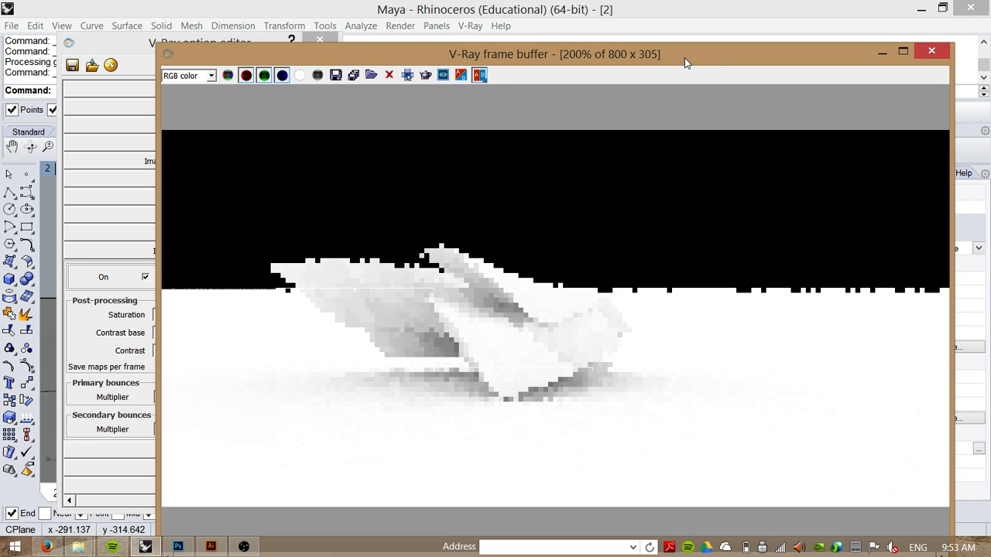
{"action": "left_click_drag", "start_coordinate": [685, 57], "coordinate": [723, 40]}
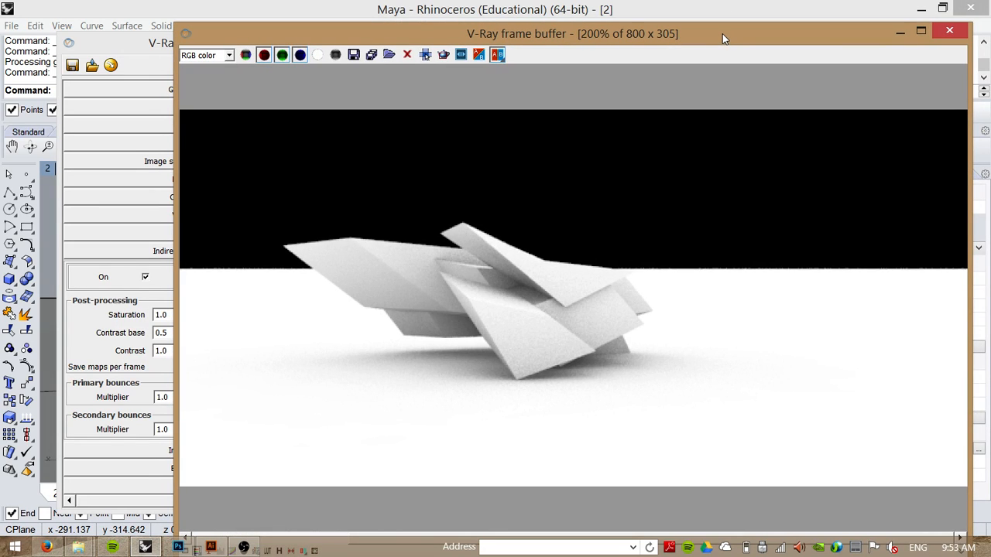
{"action": "left_click_drag", "start_coordinate": [729, 32], "coordinate": [747, 33]}
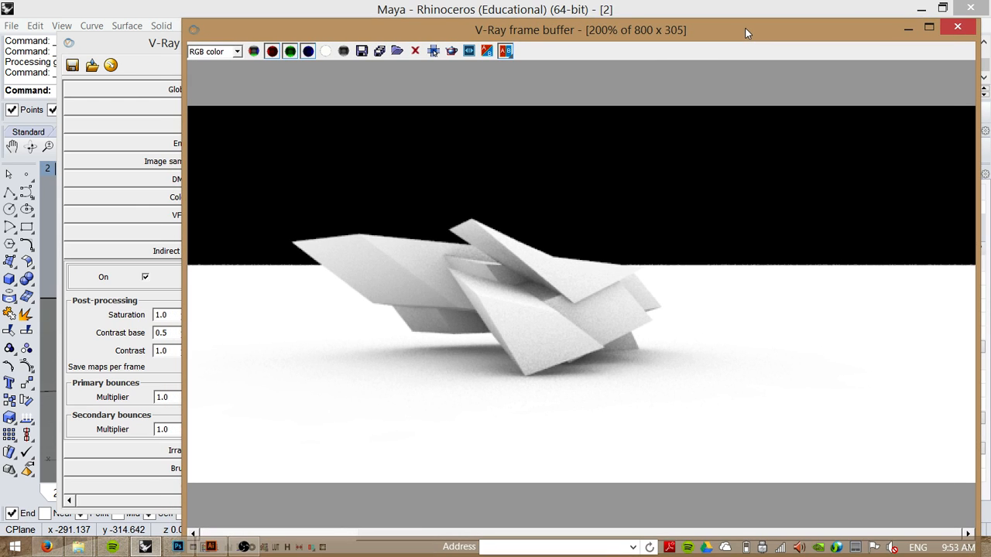
{"action": "left_click", "coordinate": [910, 27]}
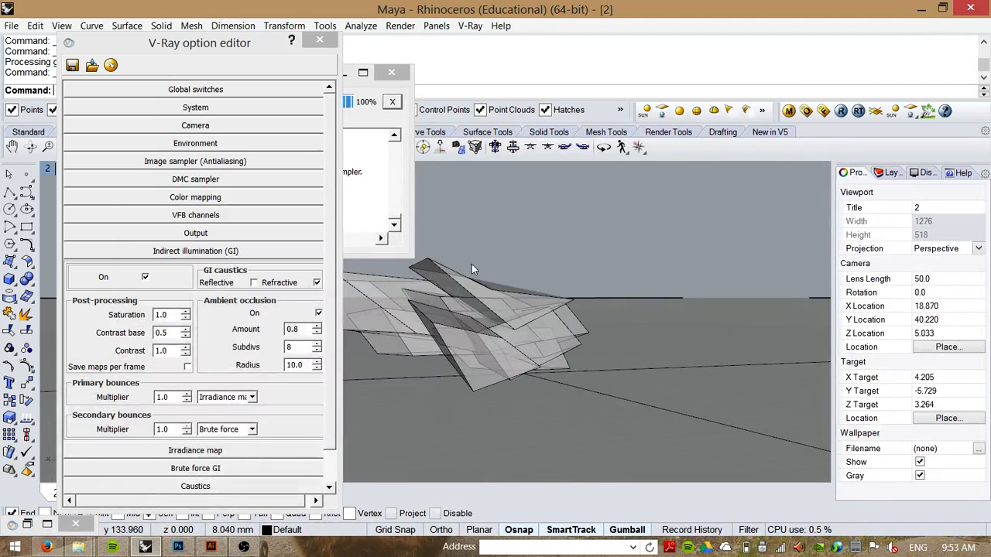
{"action": "left_click", "coordinate": [13, 526]}
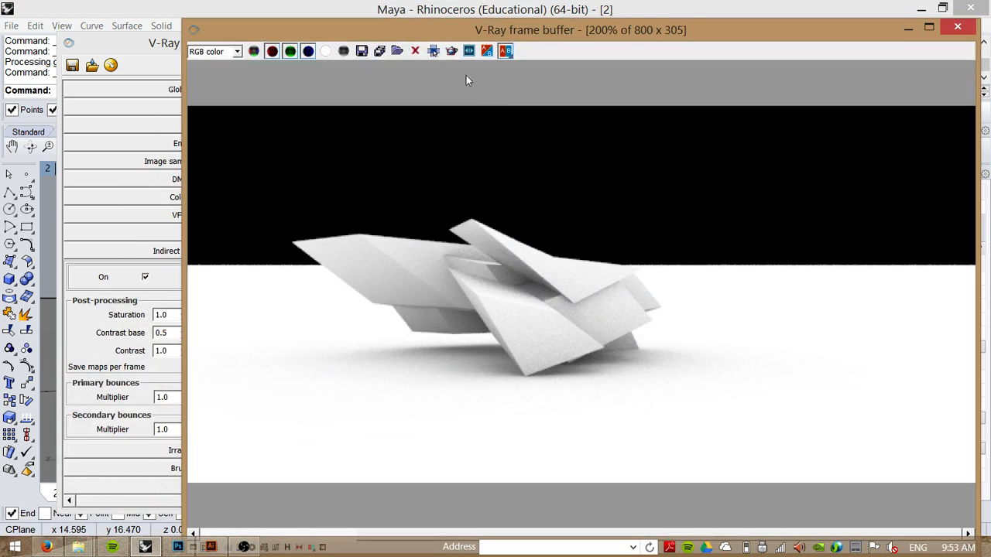
{"action": "left_click", "coordinate": [361, 54]}
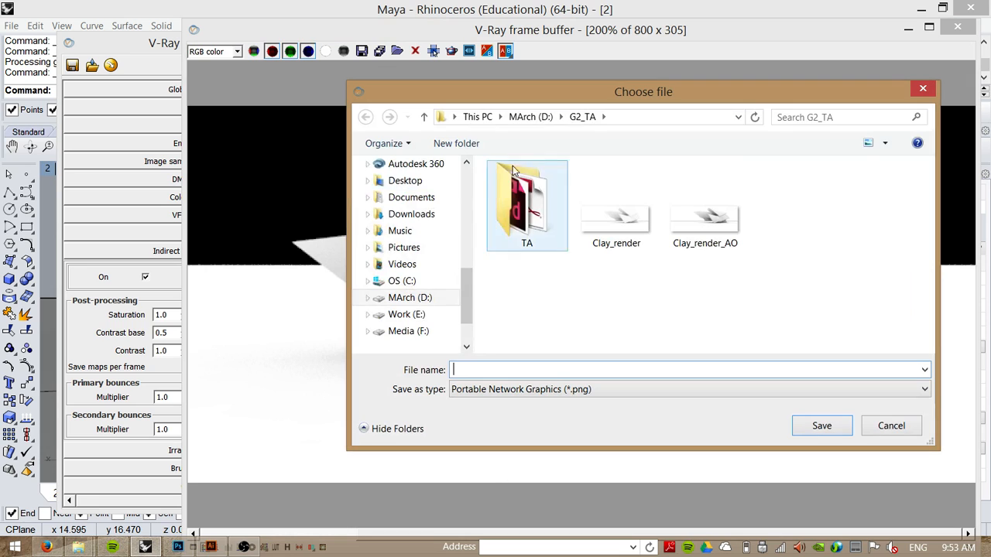
{"action": "left_click", "coordinate": [923, 89]}
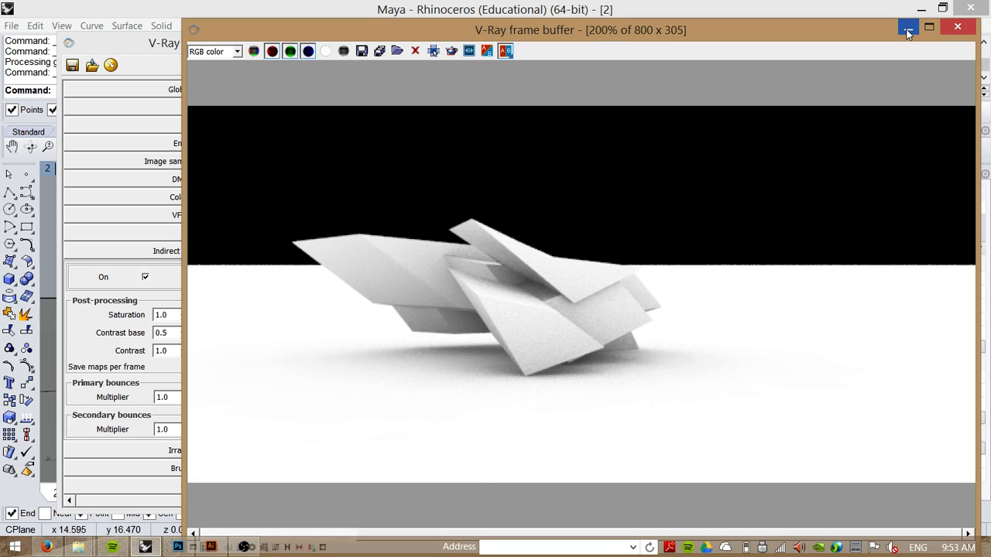
{"action": "left_click", "coordinate": [237, 52]}
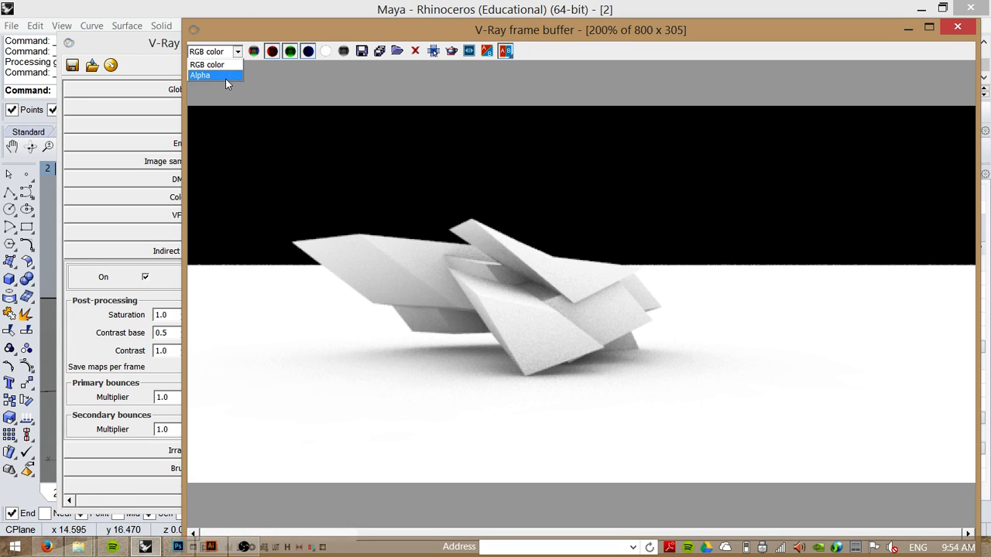
Look through the Output and Caustics sections of the V-Ray option editor for the render channel settings.
{"action": "left_click", "coordinate": [120, 43]}
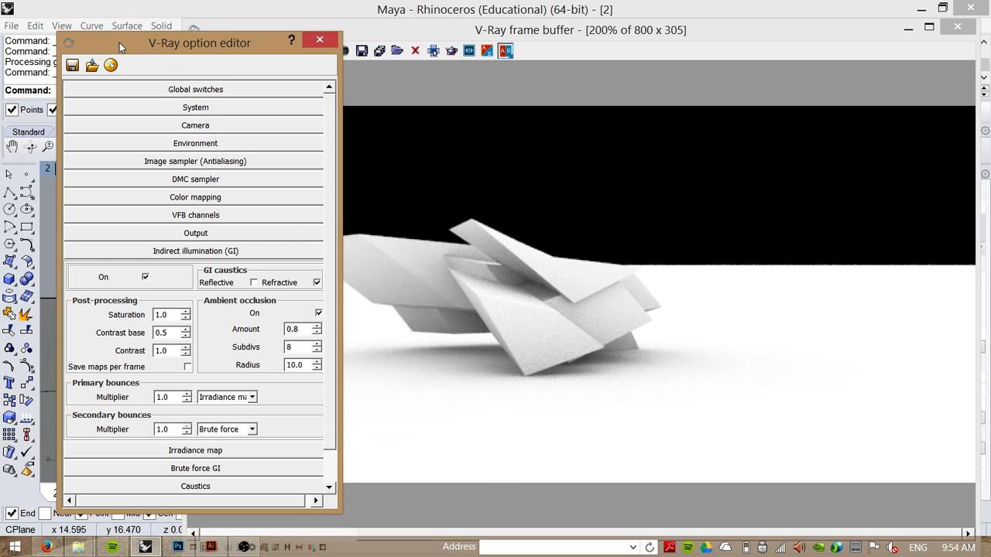
{"action": "left_click_drag", "start_coordinate": [159, 44], "coordinate": [132, 41]}
{"action": "left_click", "coordinate": [161, 236]}
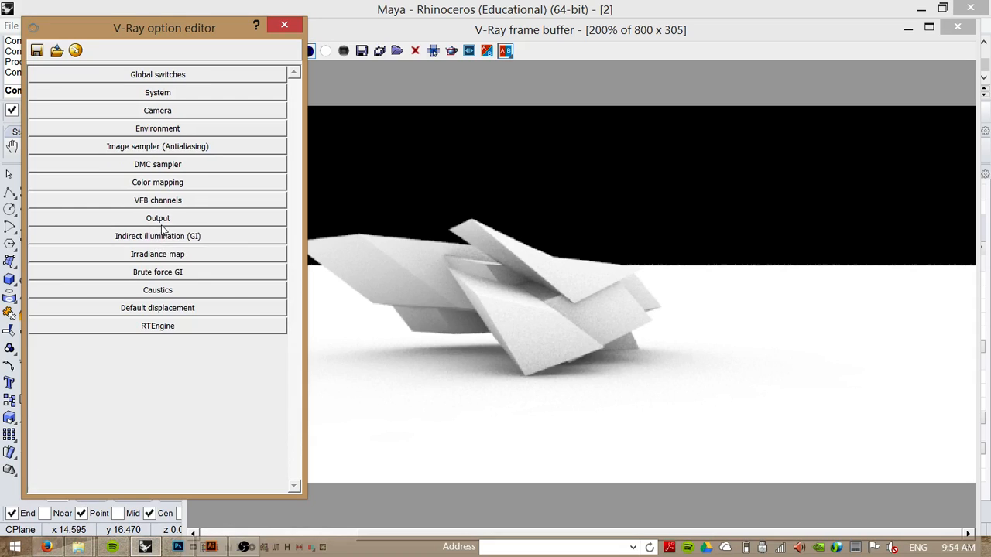
{"action": "left_click", "coordinate": [164, 218]}
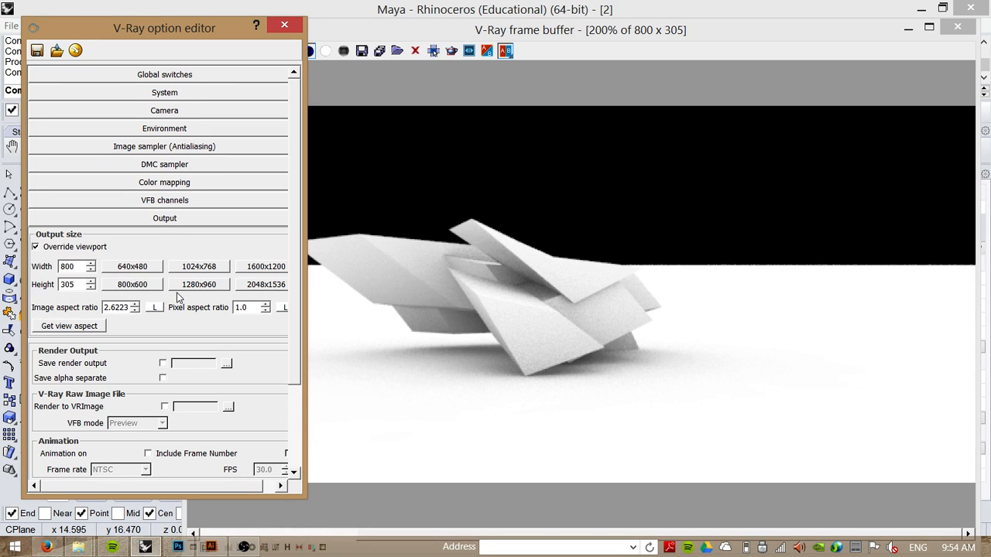
{"action": "scroll", "coordinate": [209, 291], "scroll_direction": "down", "scroll_amount": 2}
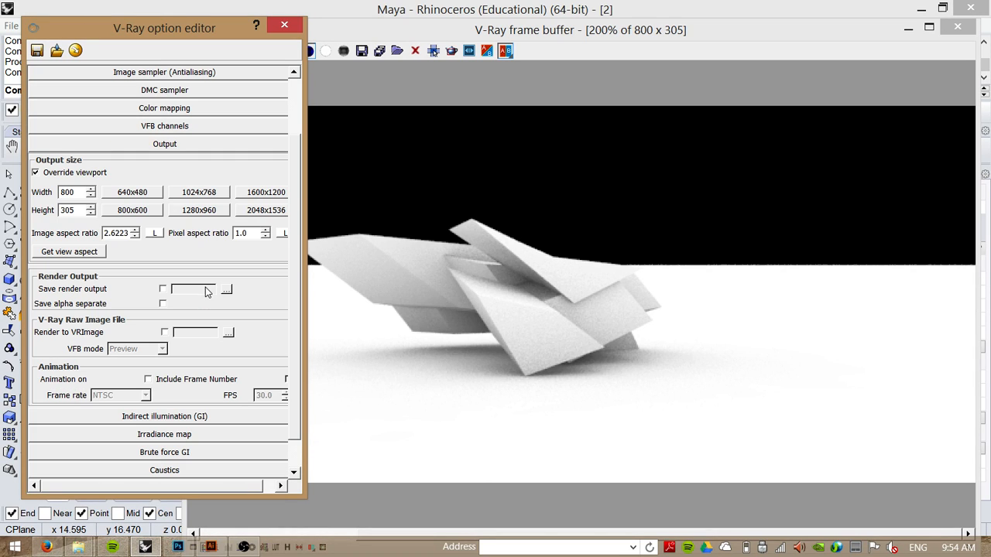
{"action": "left_click", "coordinate": [164, 144]}
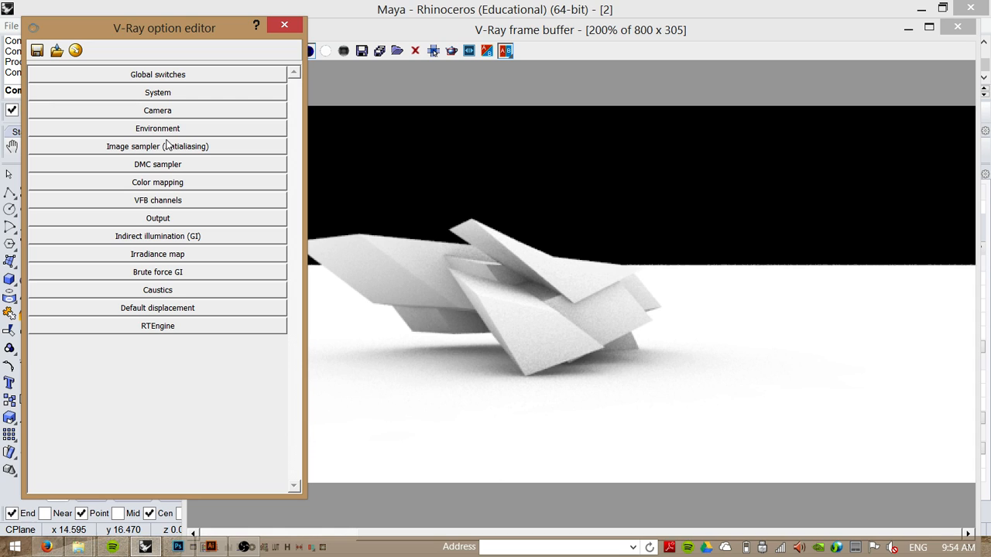
{"action": "left_click", "coordinate": [161, 219]}
{"action": "scroll", "coordinate": [184, 341], "scroll_direction": "down", "scroll_amount": 1}
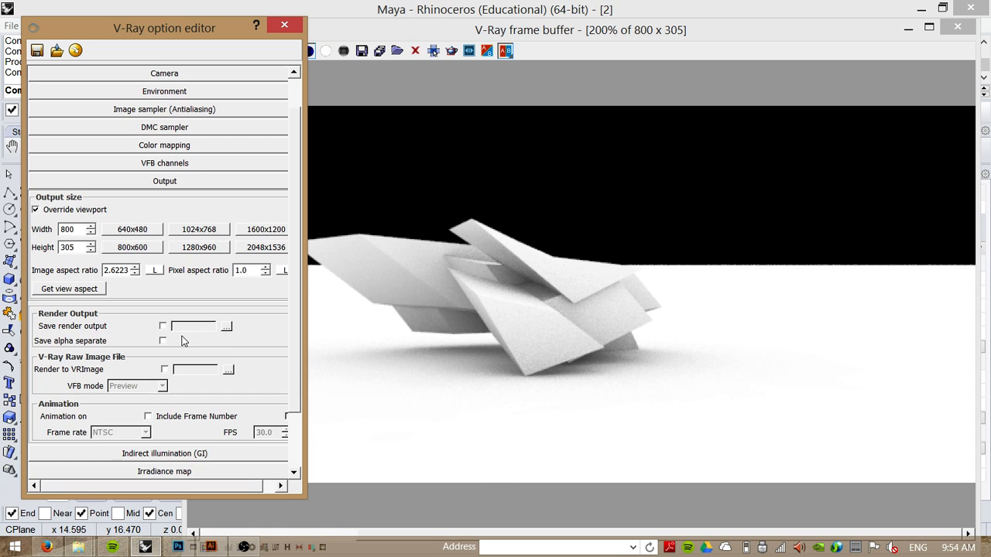
{"action": "left_click", "coordinate": [179, 183]}
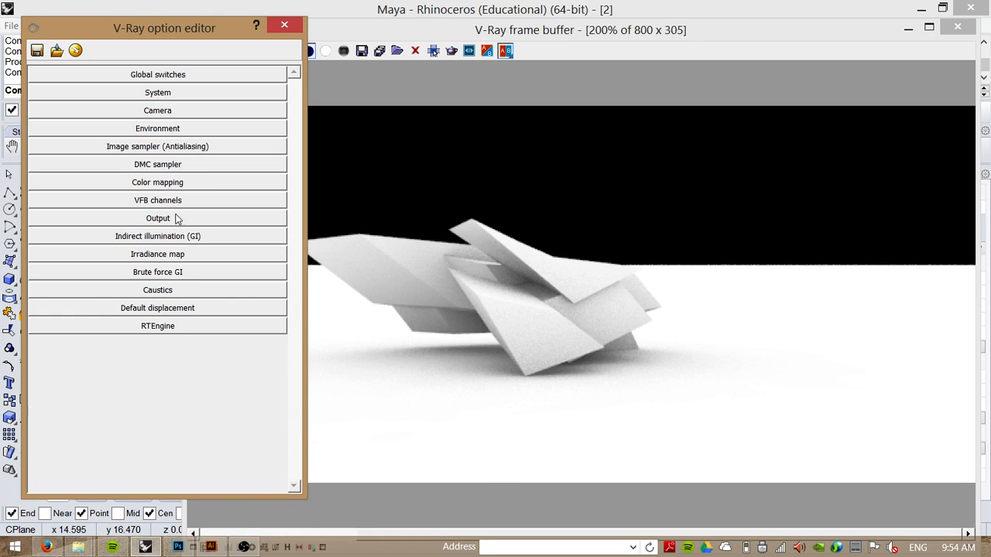
{"action": "left_click", "coordinate": [170, 293]}
{"action": "left_click", "coordinate": [171, 292]}
Expand the VFB channels settings and display the Alpha channel of the render in the frame buffer.
{"action": "left_click", "coordinate": [167, 202]}
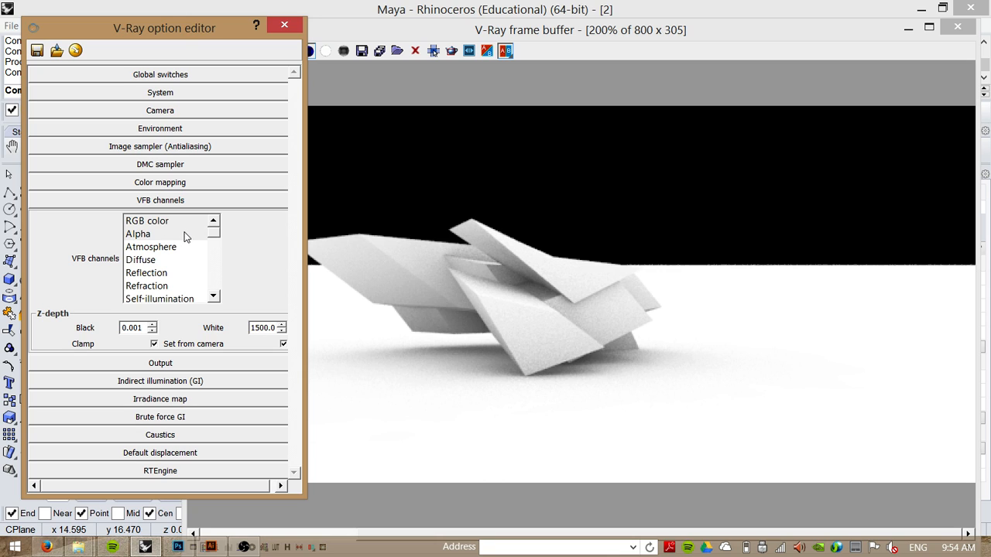
{"action": "left_click", "coordinate": [437, 36]}
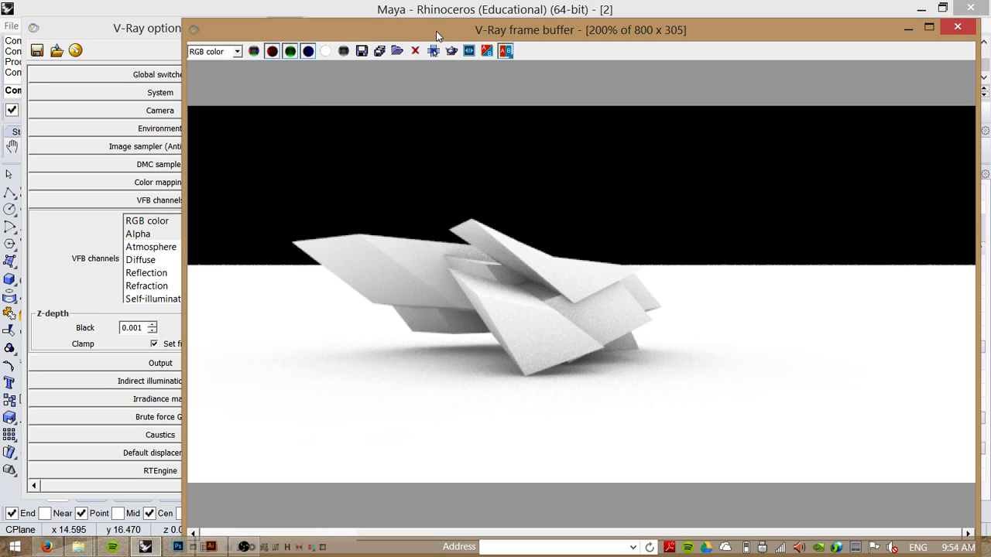
{"action": "left_click", "coordinate": [233, 53]}
{"action": "left_click", "coordinate": [216, 72]}
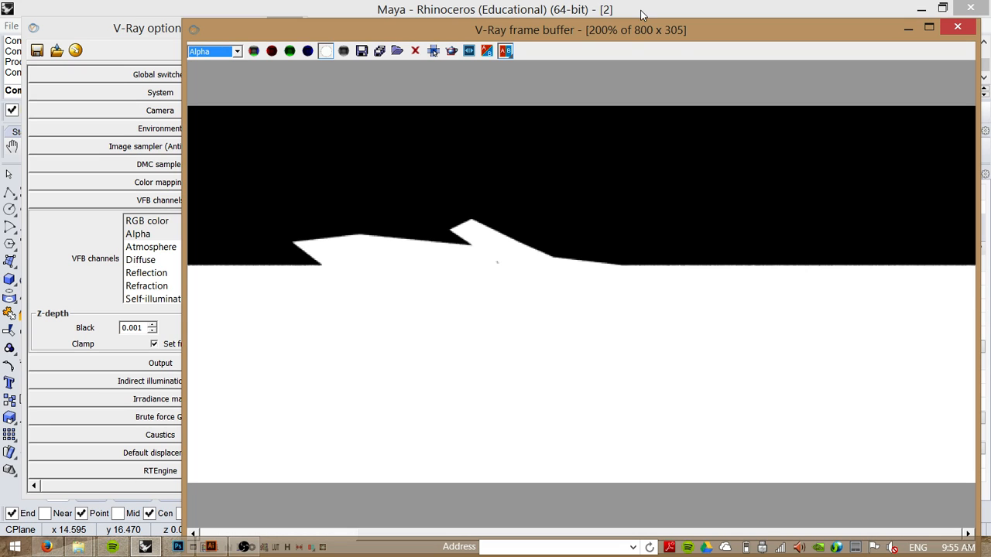
Minimize the frame buffer and leave only RGB color and Alpha selected as VFB channels.
{"action": "left_click", "coordinate": [908, 28]}
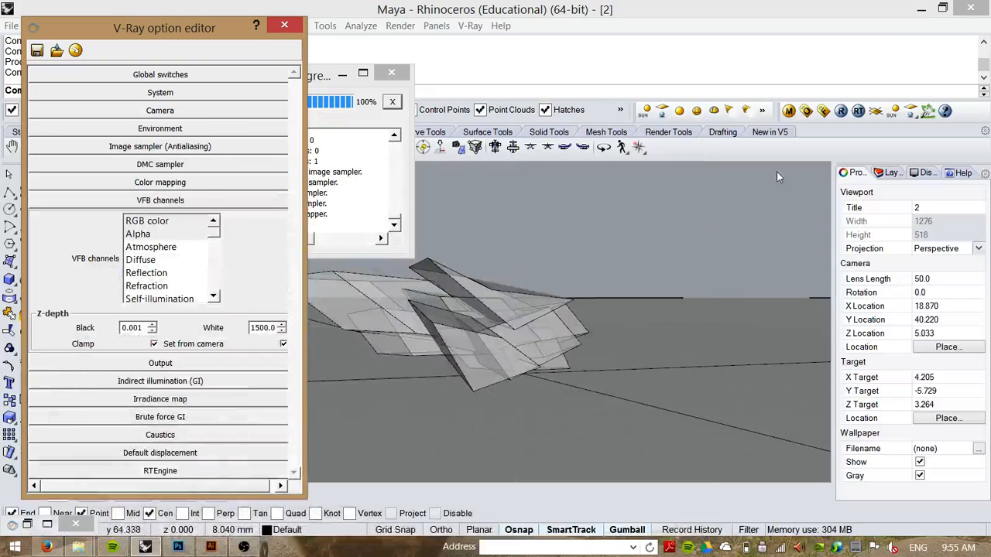
{"action": "left_click", "coordinate": [163, 248], "text": "shift"}
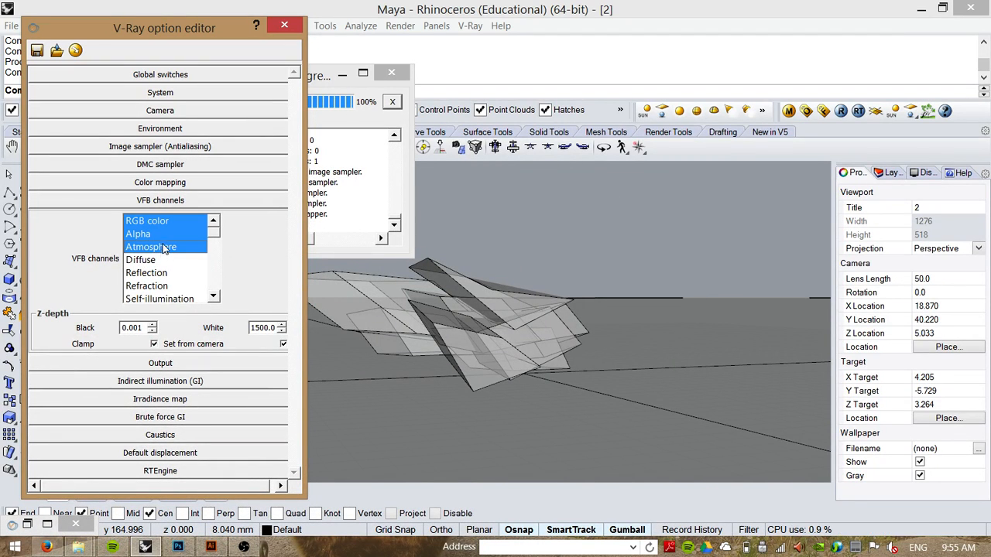
{"action": "left_click", "coordinate": [164, 247], "text": "ctrl"}
Look through the rest of the VFB channels list for other render channels that can be output.
{"action": "left_click", "coordinate": [214, 299]}
{"action": "left_click", "coordinate": [214, 299]}
{"action": "left_click", "coordinate": [214, 299]}
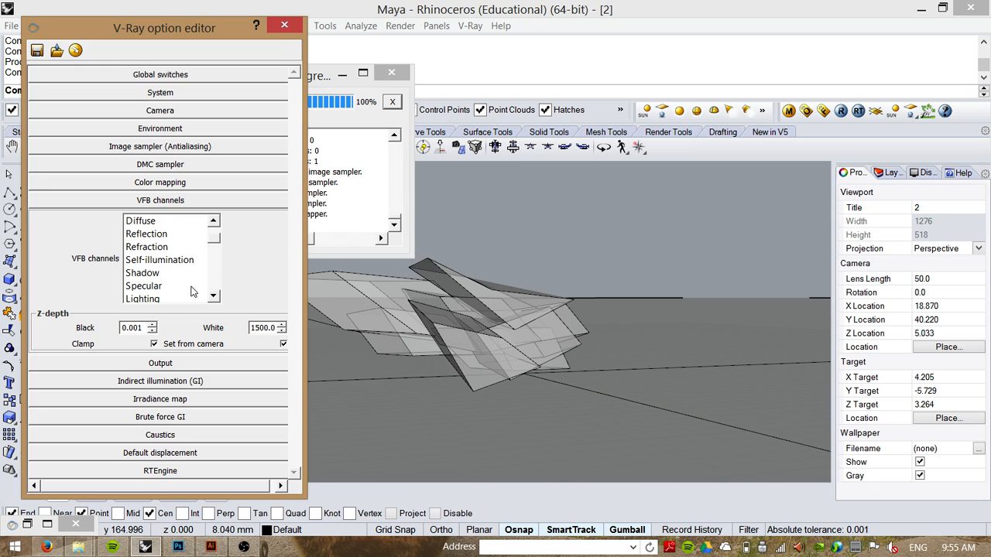
{"action": "left_click", "coordinate": [216, 299]}
{"action": "left_click", "coordinate": [213, 297]}
{"action": "left_click_drag", "start_coordinate": [217, 244], "coordinate": [218, 226]}
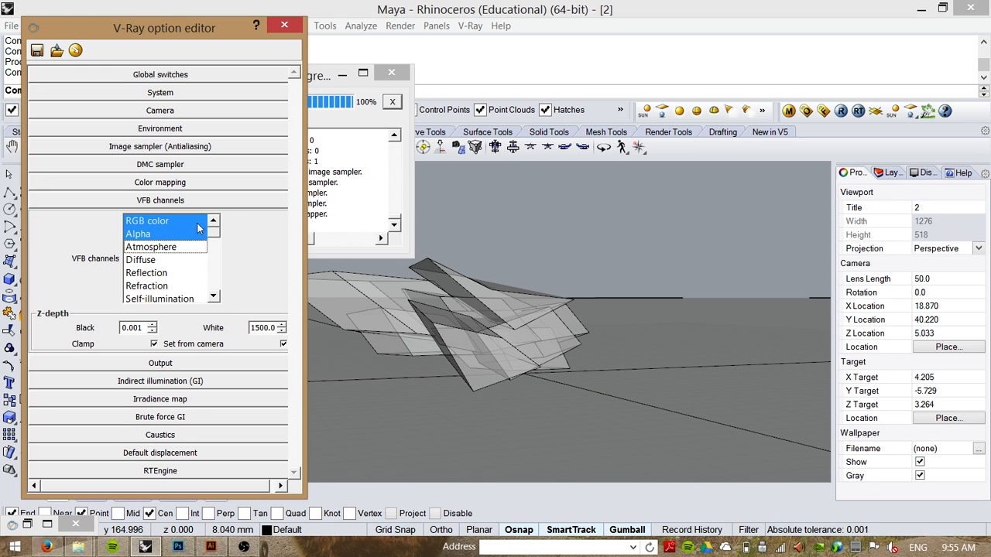
{"action": "left_click", "coordinate": [253, 219]}
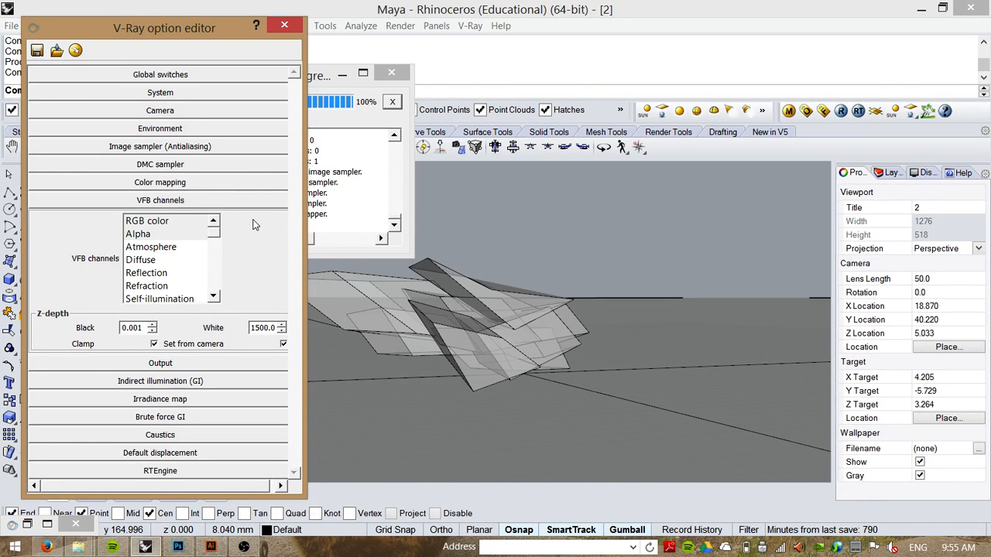
Close the V-Ray progress window and move the option editor clear of the view tools.
{"action": "left_click", "coordinate": [726, 20]}
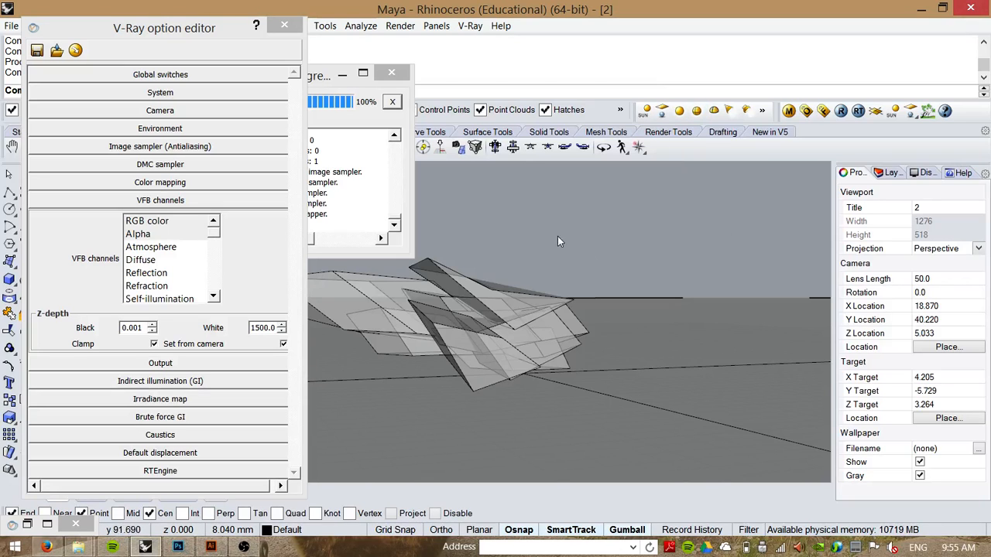
{"action": "left_click_drag", "start_coordinate": [220, 31], "coordinate": [234, 103]}
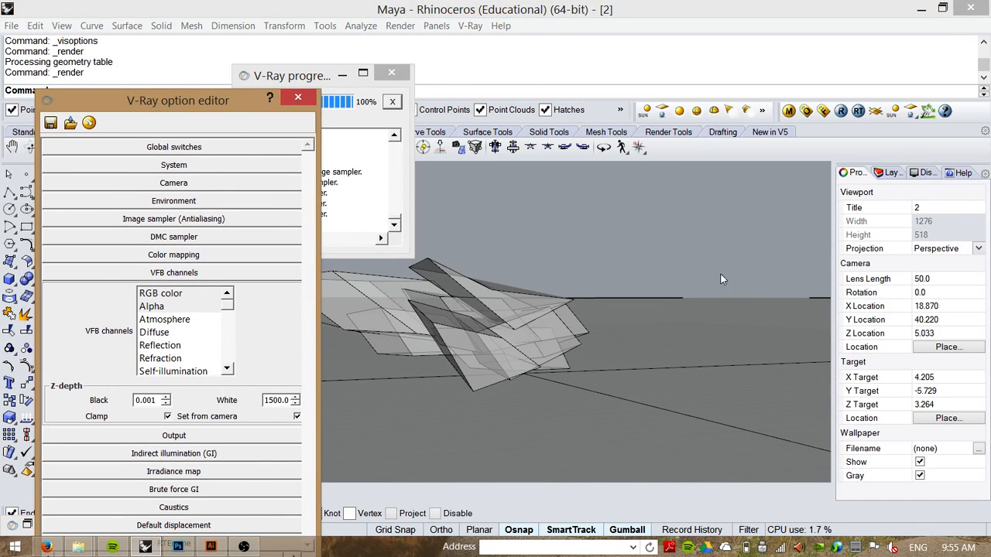
{"action": "left_click", "coordinate": [391, 73]}
{"action": "mouse_move", "coordinate": [556, 221]}
{"action": "left_mouse_down"}
{"action": "mouse_move", "coordinate": [567, 230]}
{"action": "mouse_move", "coordinate": [572, 219]}
{"action": "left_mouse_up"}
{"action": "left_click_drag", "start_coordinate": [232, 104], "coordinate": [235, 175]}
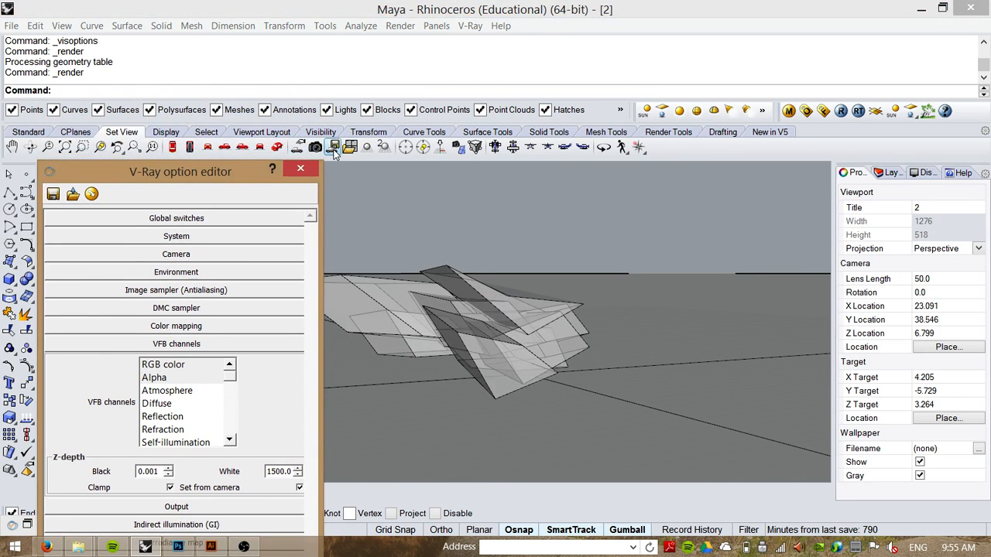
Restore the saved view named 1 and render it with V-Ray.
{"action": "right_click", "coordinate": [334, 152]}
{"action": "type", "text": "1"}
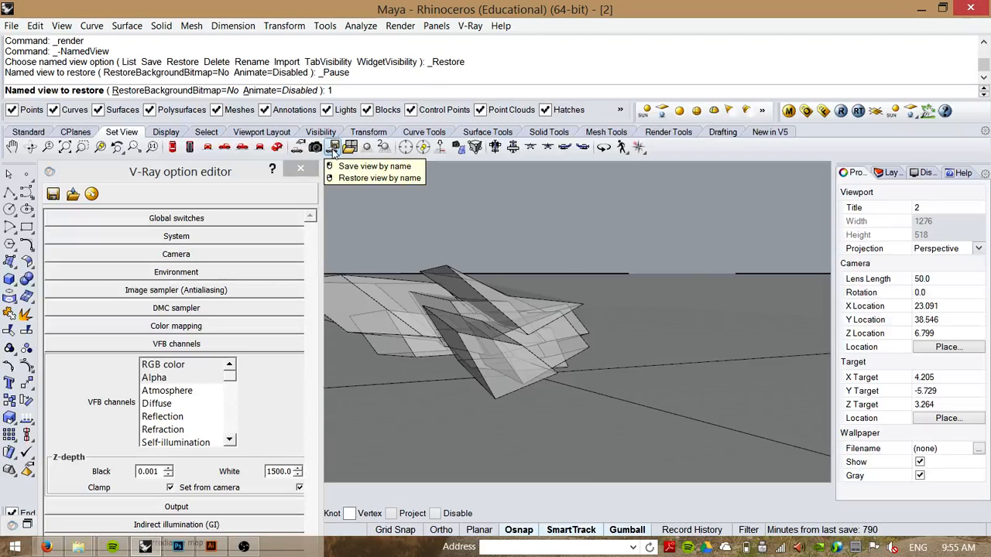
{"action": "key", "text": "Return"}
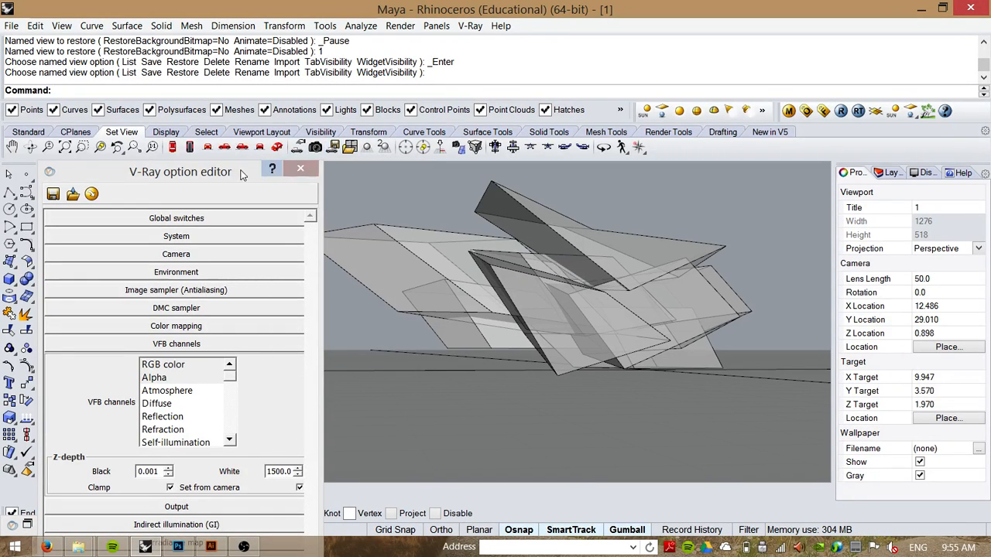
{"action": "left_click_drag", "start_coordinate": [240, 175], "coordinate": [236, 41]}
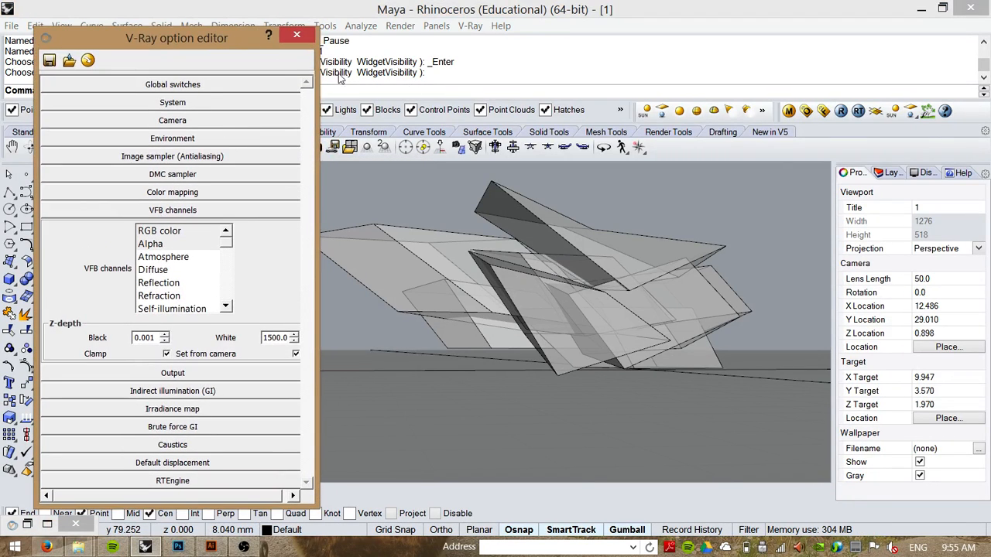
{"action": "left_click", "coordinate": [841, 112]}
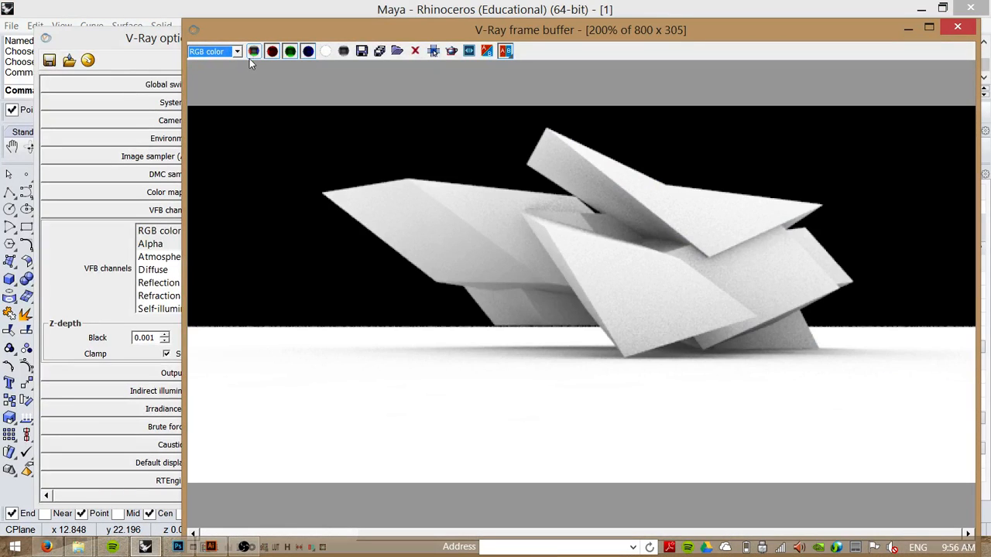
Display the render's Alpha channel and save it as the PNG file Clay_render_alpha in the G2_TA folder.
{"action": "left_click", "coordinate": [237, 52]}
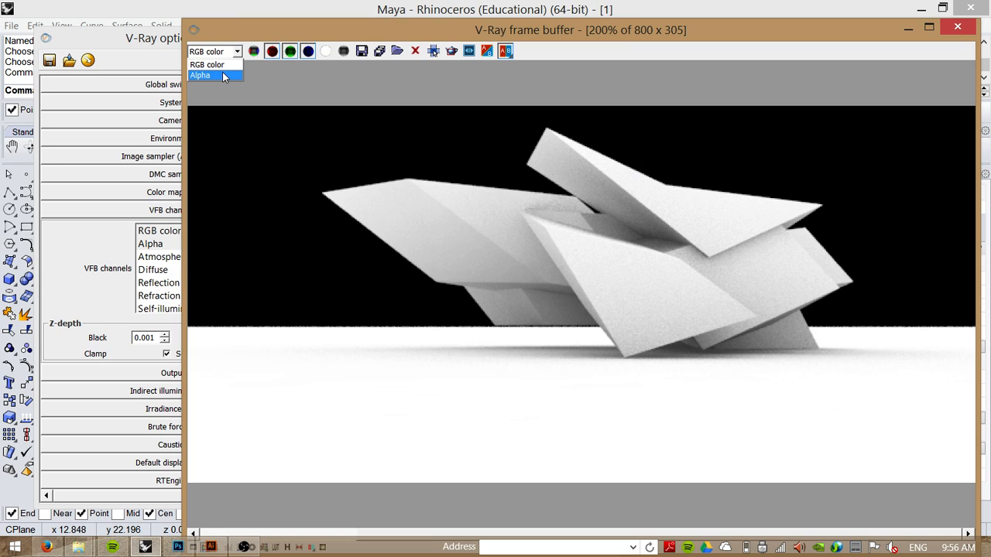
{"action": "left_click", "coordinate": [223, 76]}
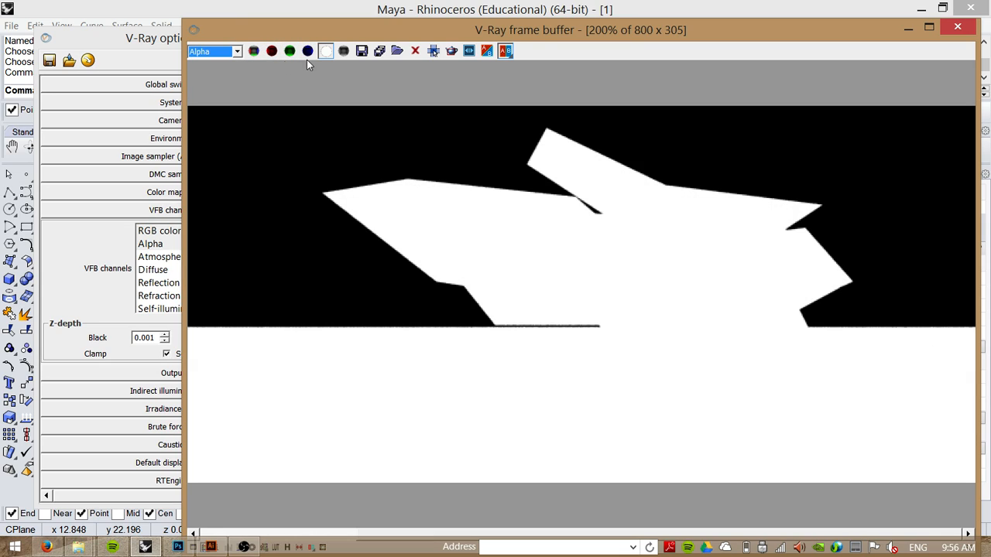
{"action": "left_click", "coordinate": [361, 51]}
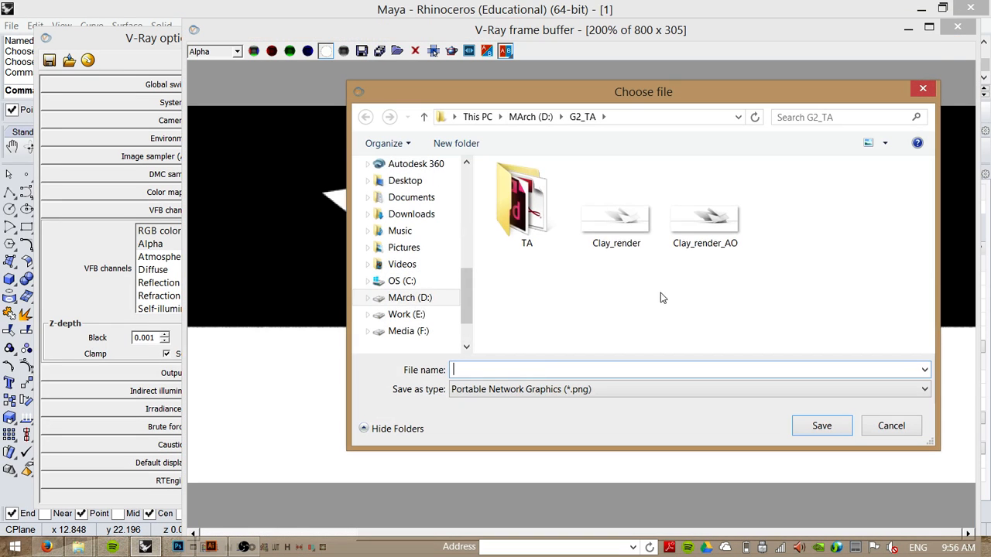
{"action": "left_click", "coordinate": [644, 203]}
{"action": "left_click", "coordinate": [516, 368]}
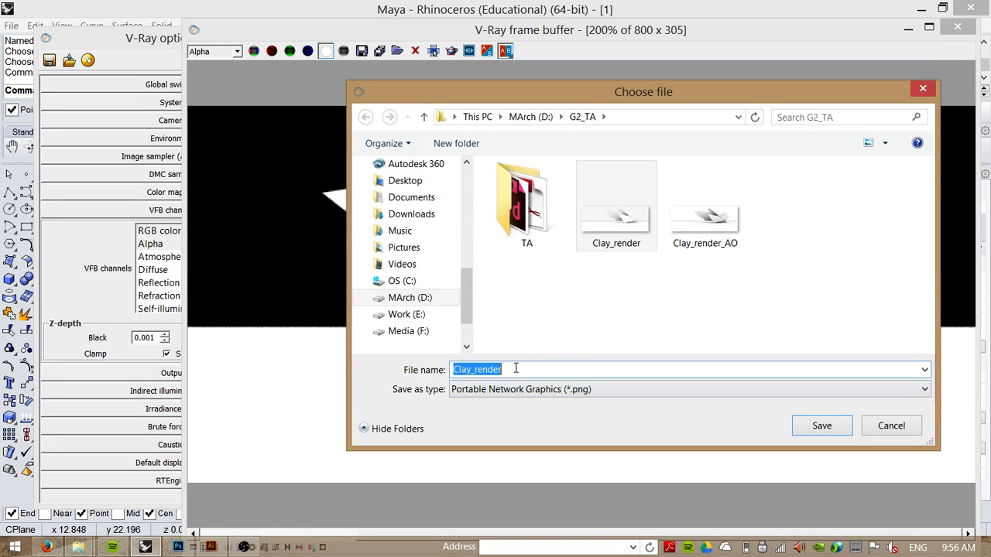
{"action": "left_click", "coordinate": [519, 368]}
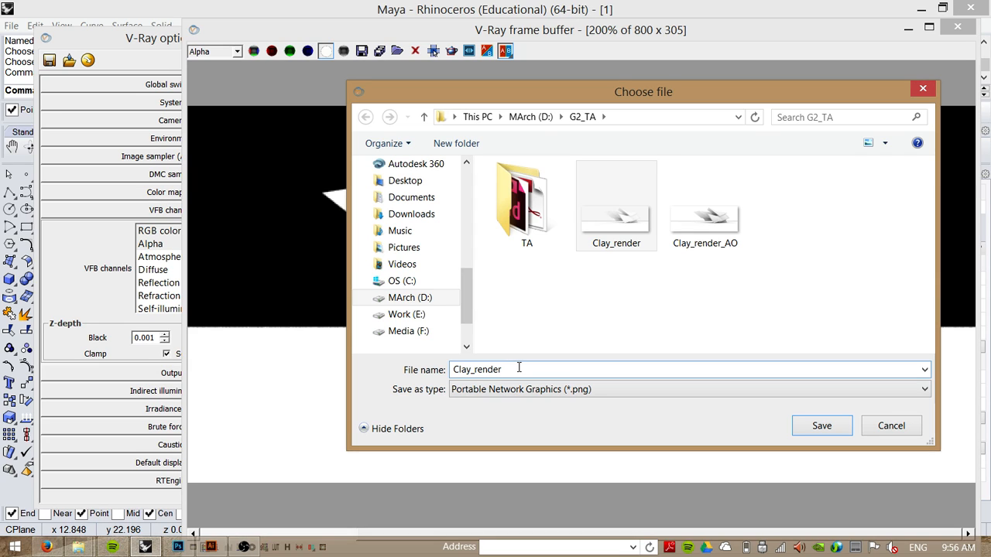
{"action": "type", "text": "_alpha"}
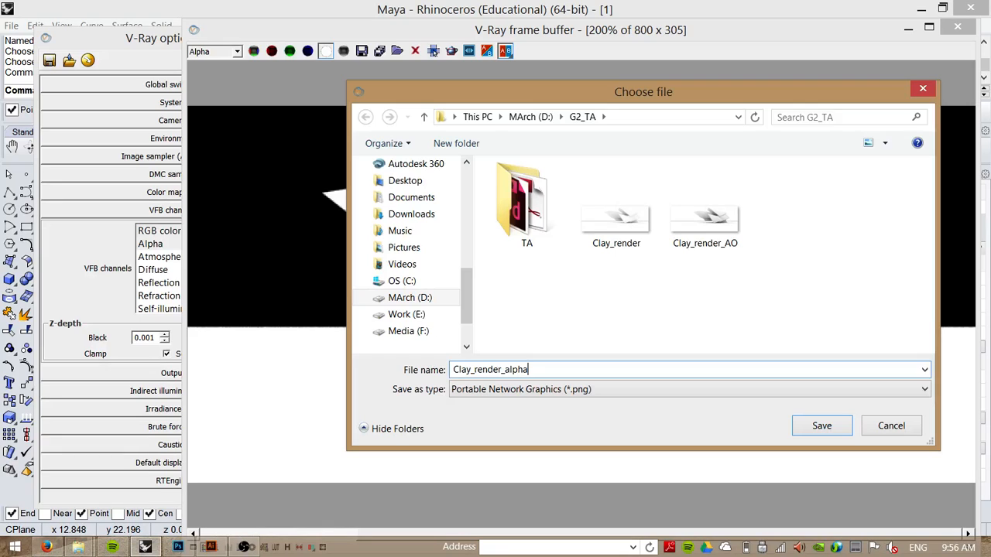
{"action": "key", "text": "Return"}
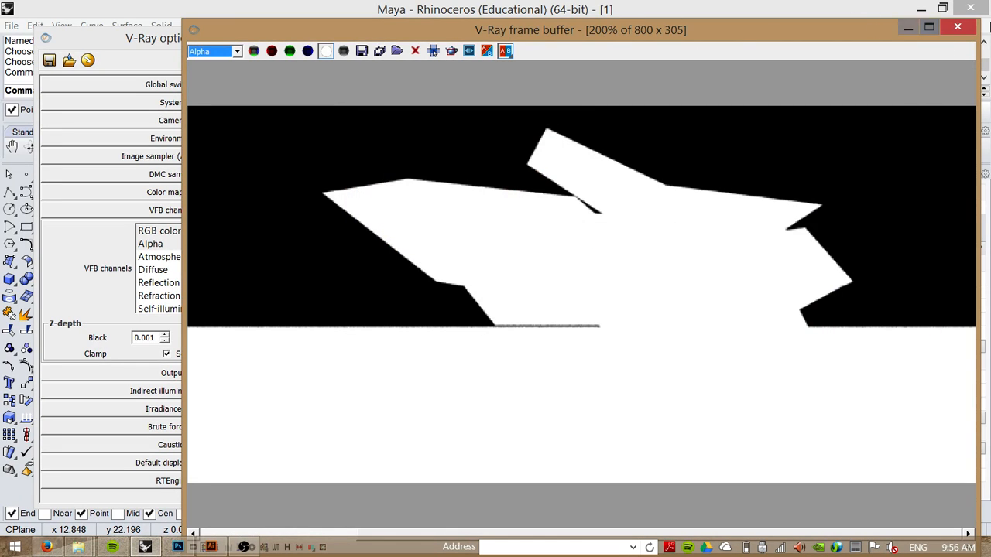
Minimize the frame buffer, close the option editor and select the V-Ray infinite plane in the perspective view.
{"action": "left_click", "coordinate": [909, 30]}
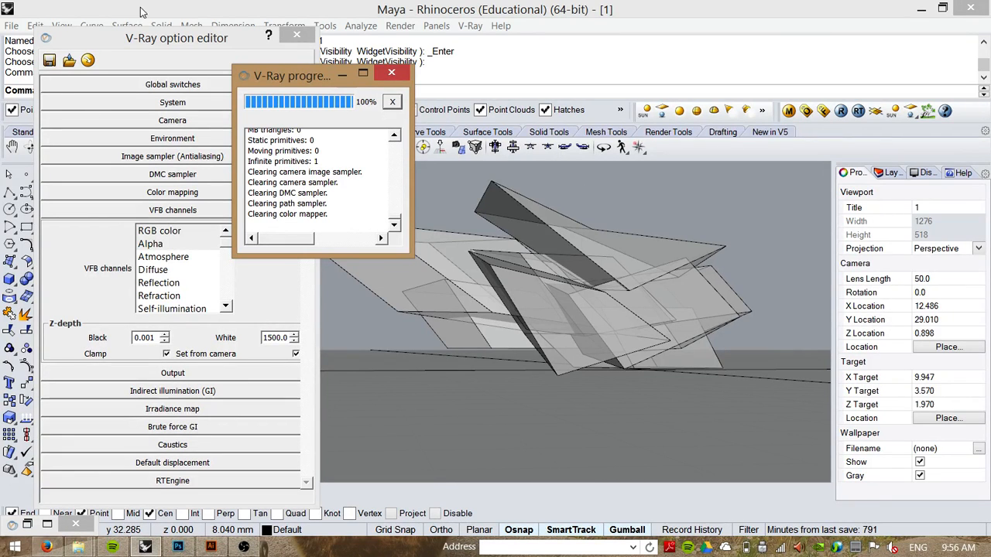
{"action": "left_click", "coordinate": [295, 37]}
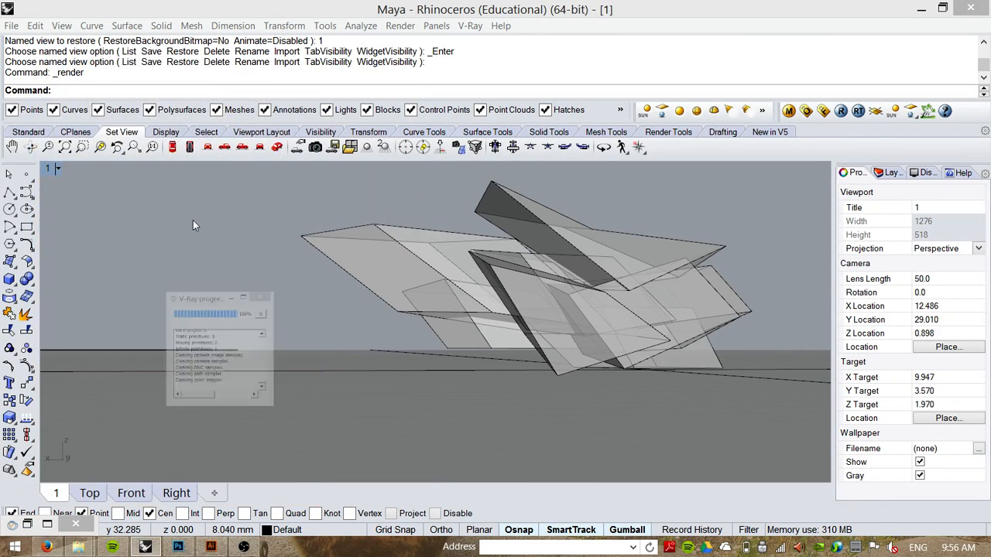
{"action": "scroll", "coordinate": [502, 246], "scroll_direction": "up", "scroll_amount": 3}
{"action": "scroll", "coordinate": [465, 297], "scroll_direction": "down", "scroll_amount": 15}
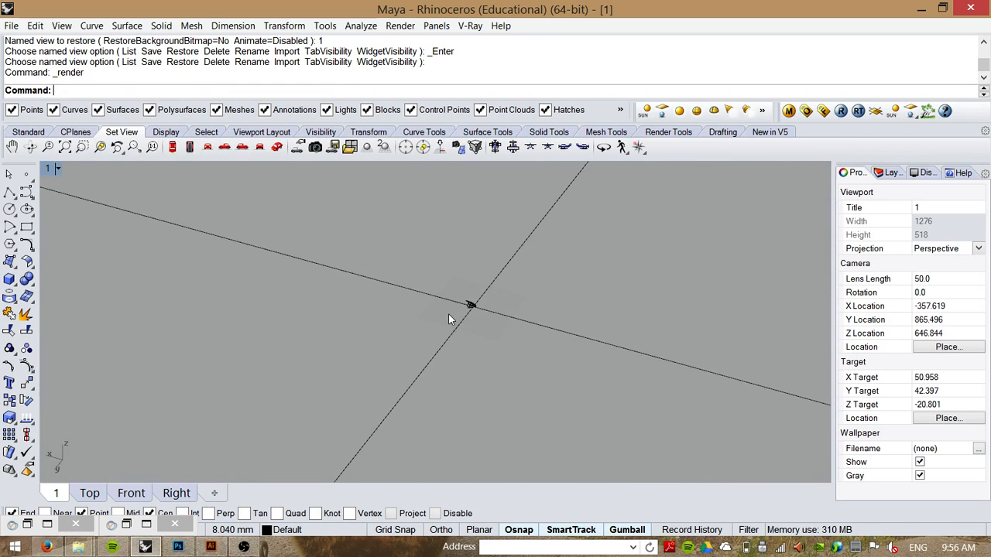
{"action": "scroll", "coordinate": [416, 279], "scroll_direction": "up", "scroll_amount": 4}
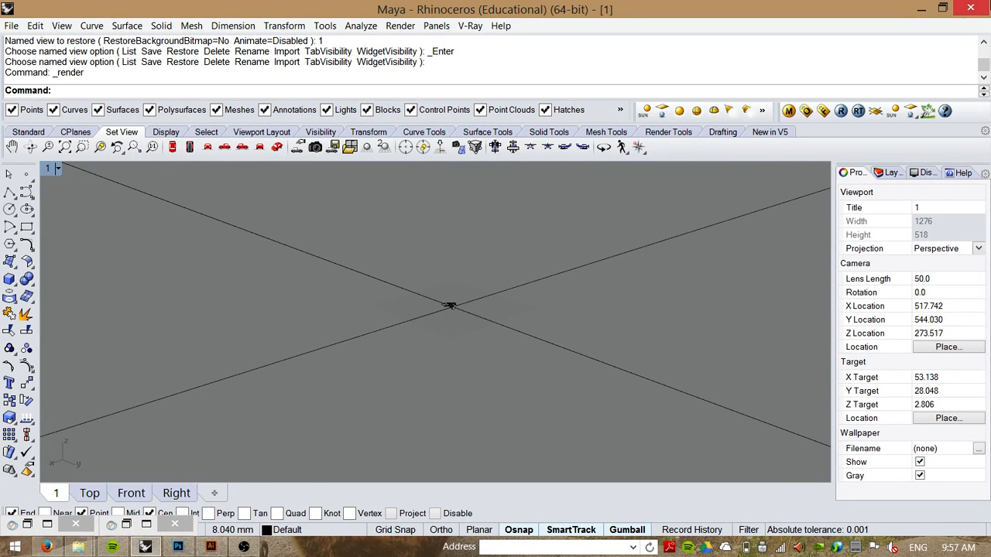
{"action": "left_click", "coordinate": [877, 114]}
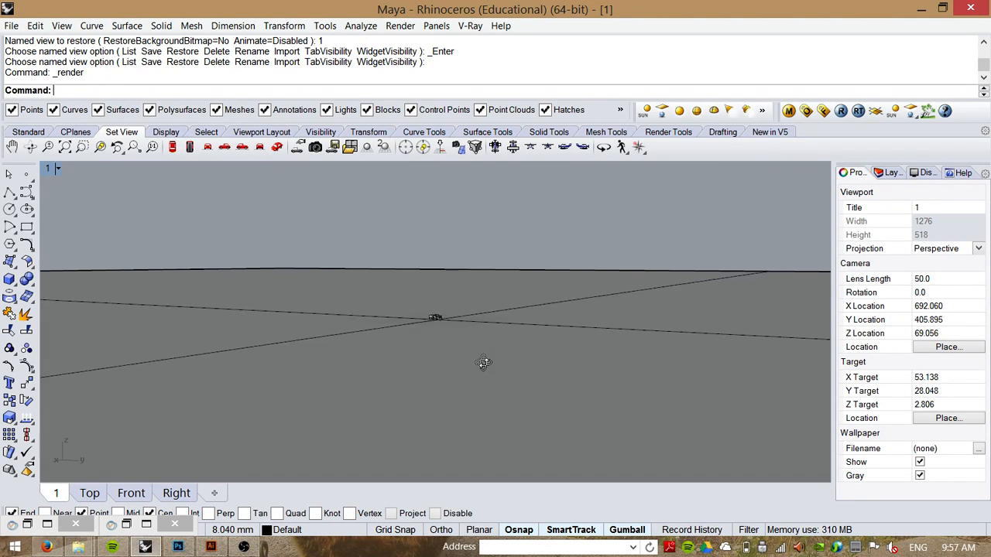
{"action": "left_click_drag", "start_coordinate": [453, 280], "coordinate": [586, 268]}
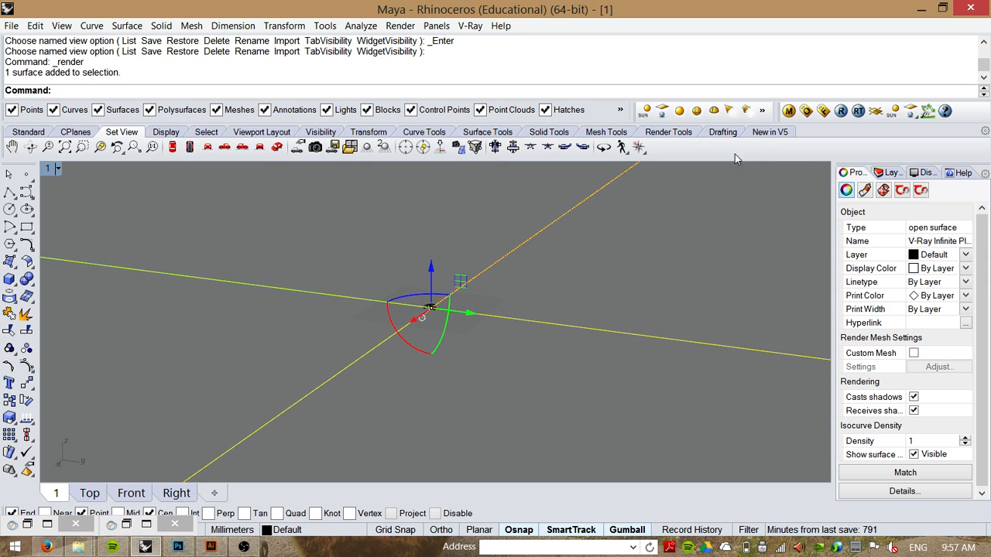
Switch to Photoshop and compare the clay render with and without the Layer 1 overlay in test.psd.
{"action": "left_click", "coordinate": [179, 548]}
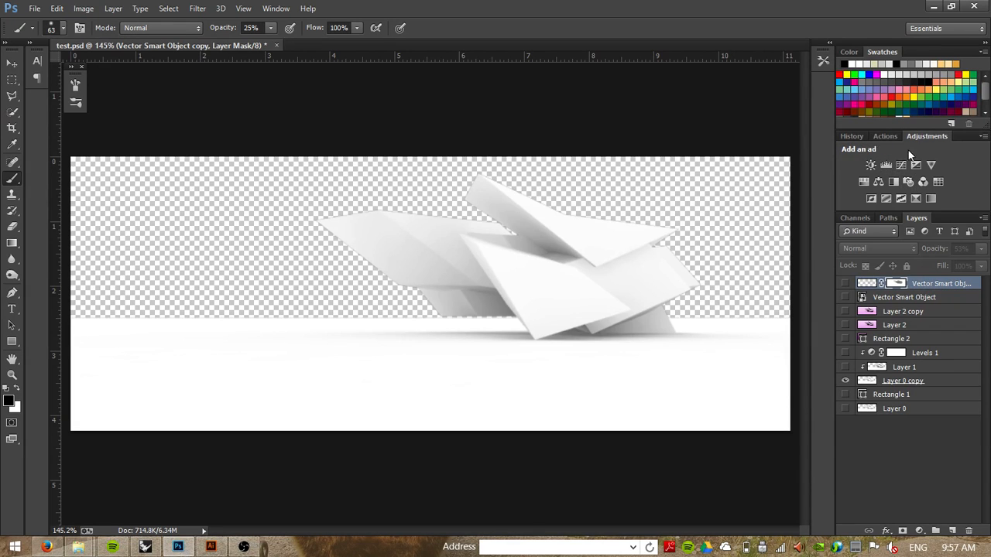
{"action": "left_click", "coordinate": [898, 369]}
{"action": "left_click", "coordinate": [844, 368]}
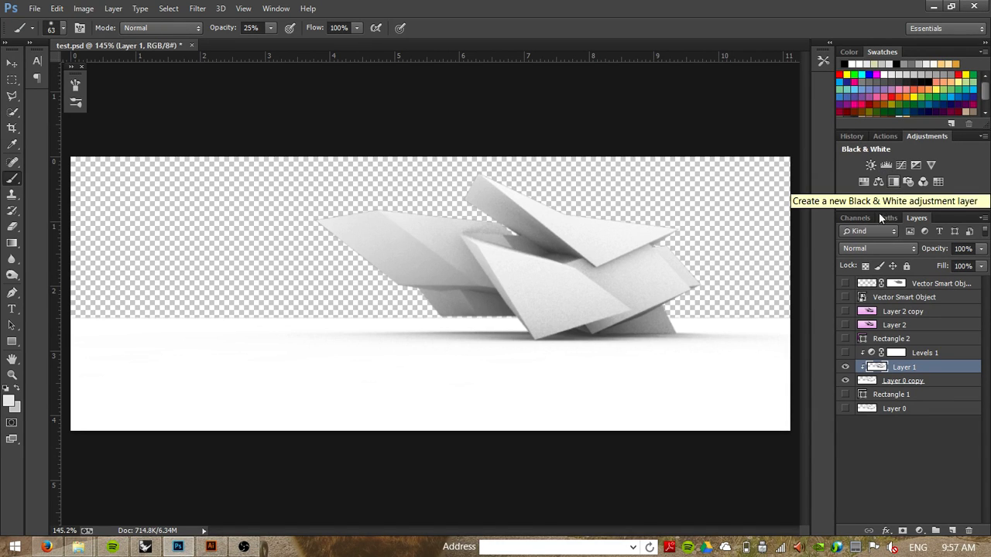
{"action": "left_click", "coordinate": [845, 367]}
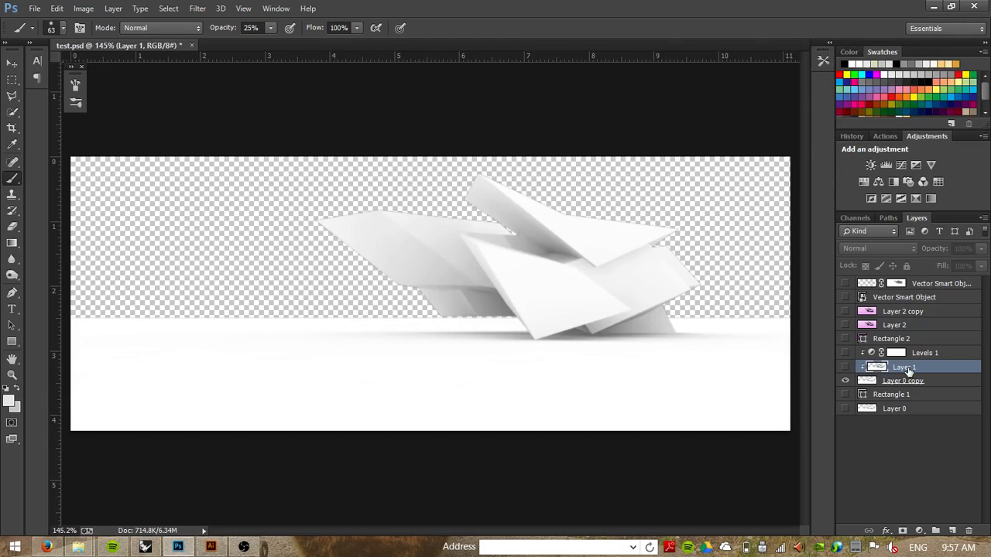
Add a clipped Levels adjustment above Layer 1 and darken the render's shadows with a black input level of 140.
{"action": "left_click", "coordinate": [886, 164]}
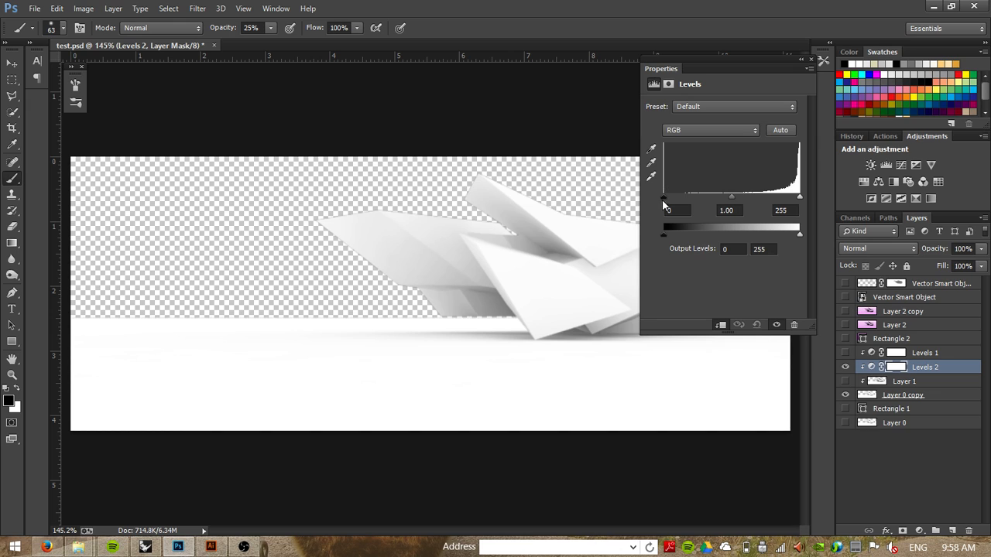
{"action": "left_click_drag", "start_coordinate": [663, 200], "coordinate": [714, 200]}
{"action": "left_click_drag", "start_coordinate": [729, 200], "coordinate": [739, 201]}
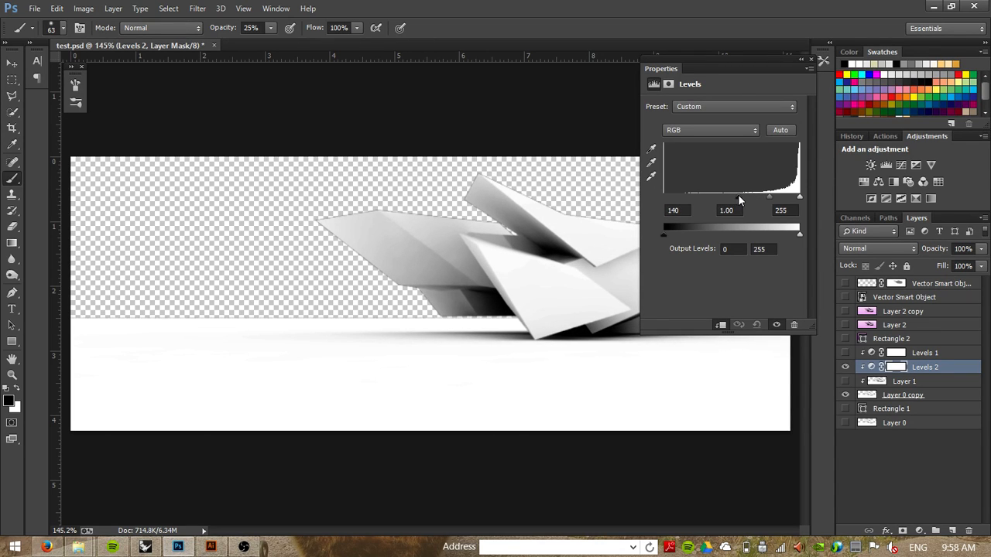
{"action": "left_click_drag", "start_coordinate": [802, 199], "coordinate": [800, 199]}
{"action": "left_click", "coordinate": [811, 61]}
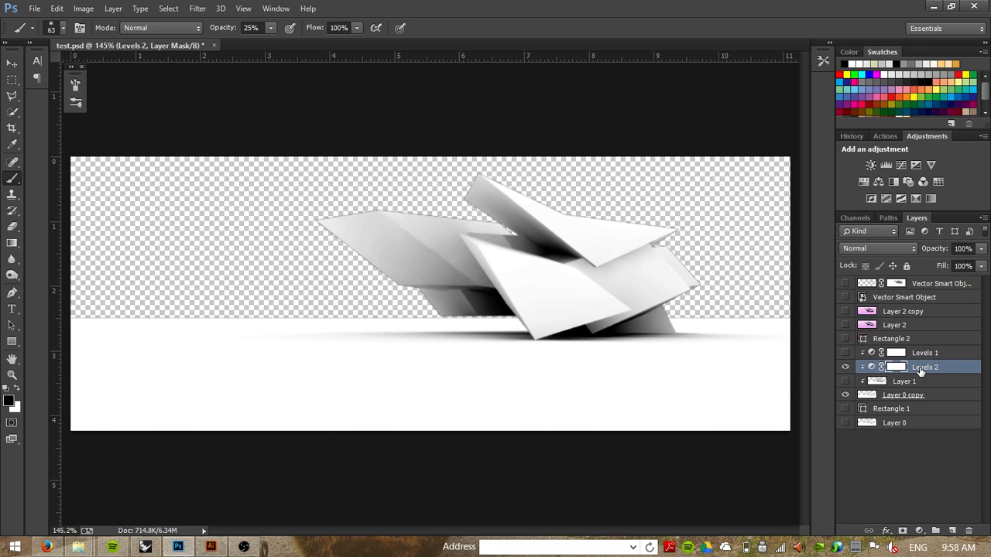
Move the new Levels adjustment directly below Layer 1 and show the white Rectangle 1 background behind the render.
{"action": "left_click_drag", "start_coordinate": [918, 382], "coordinate": [918, 384]}
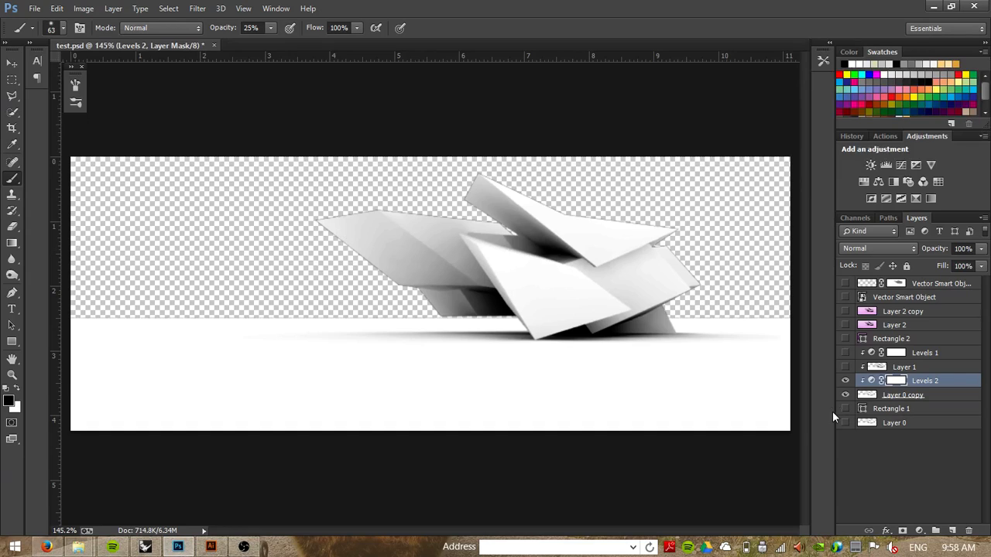
{"action": "left_click", "coordinate": [845, 409]}
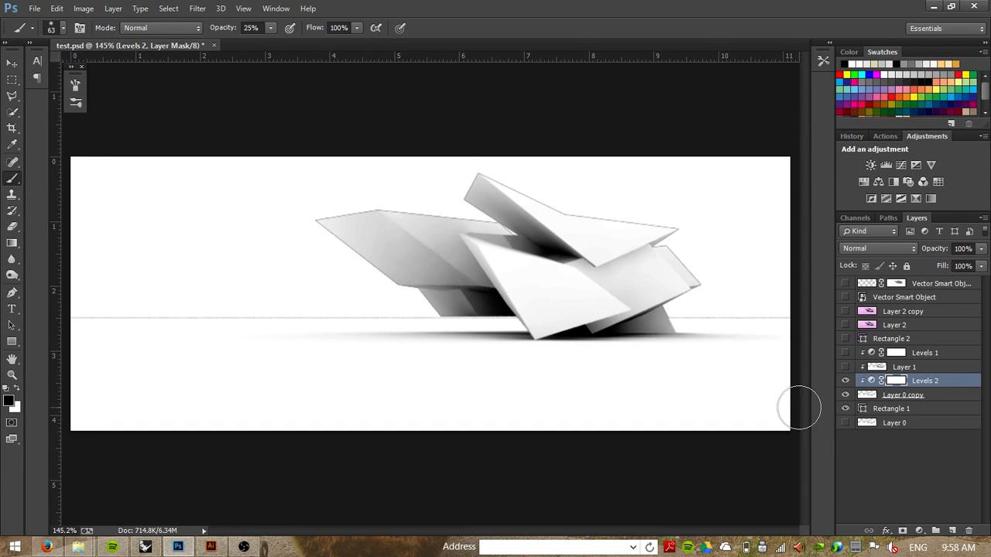
{"action": "key", "text": "ctrl+t"}
{"action": "left_click", "coordinate": [501, 213]}
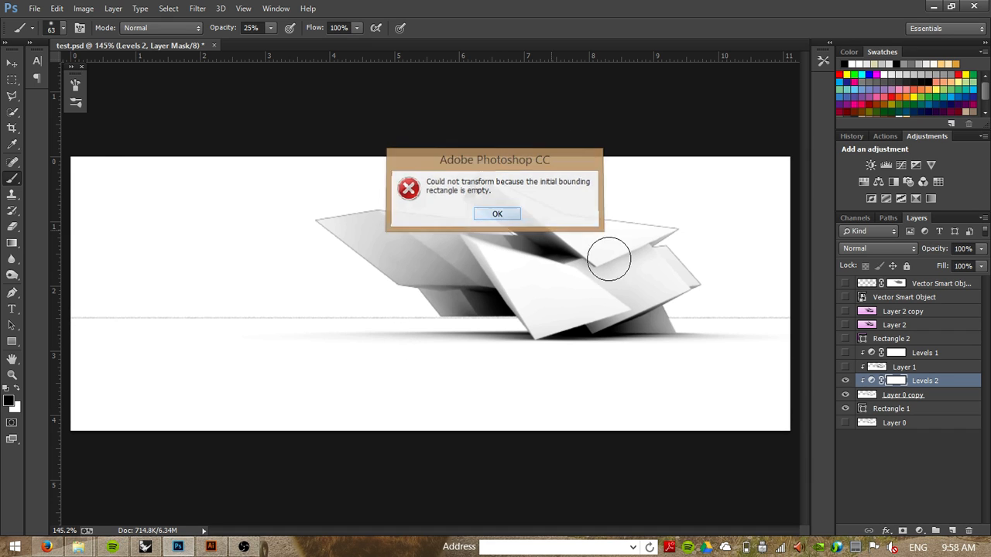
{"action": "scroll", "coordinate": [586, 333], "scroll_direction": "down", "scroll_amount": 1}
{"action": "scroll", "coordinate": [586, 333], "scroll_direction": "down", "scroll_amount": 1}
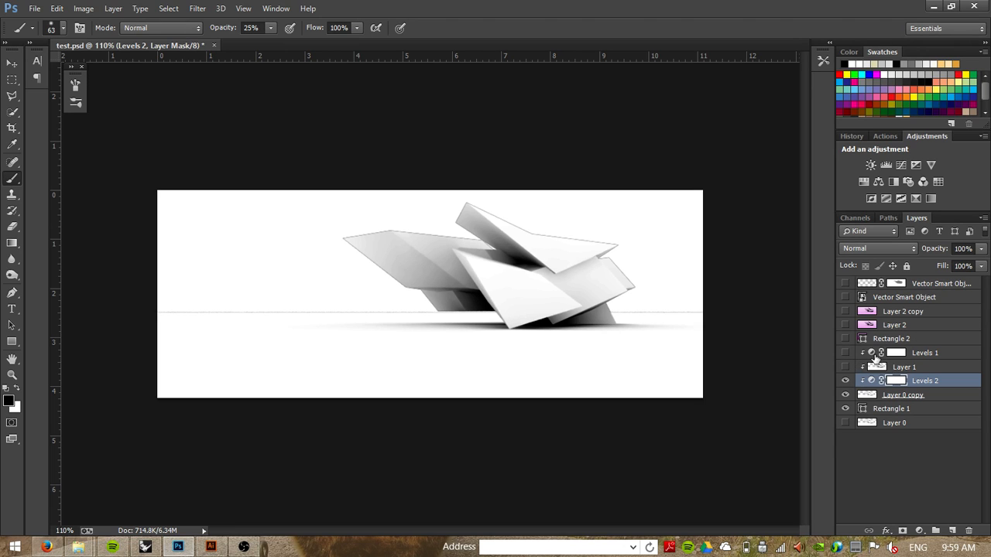
Preview the render with the pink Rectangle 2 gradient overlay and hide that overlay again.
{"action": "left_click", "coordinate": [845, 353]}
{"action": "left_click", "coordinate": [846, 339]}
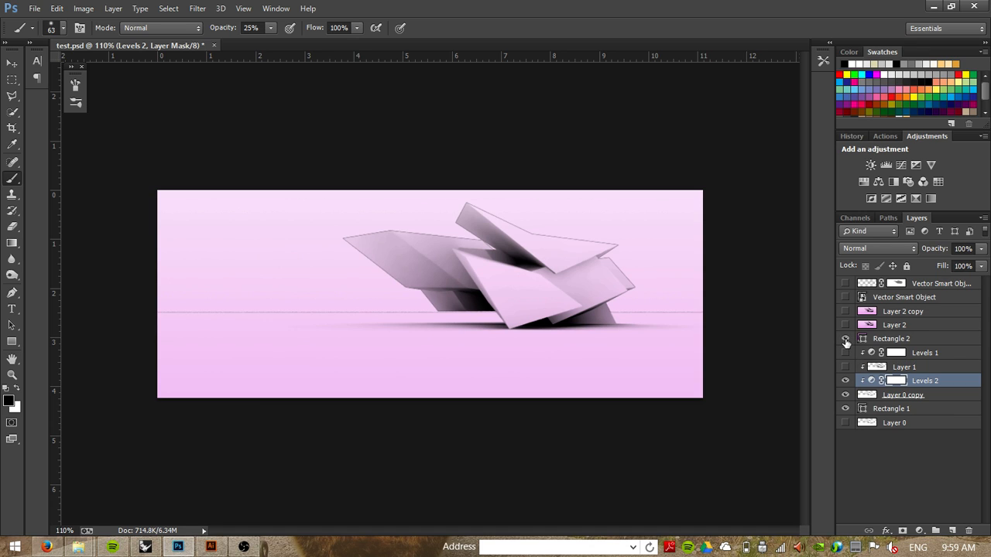
{"action": "left_click", "coordinate": [845, 339]}
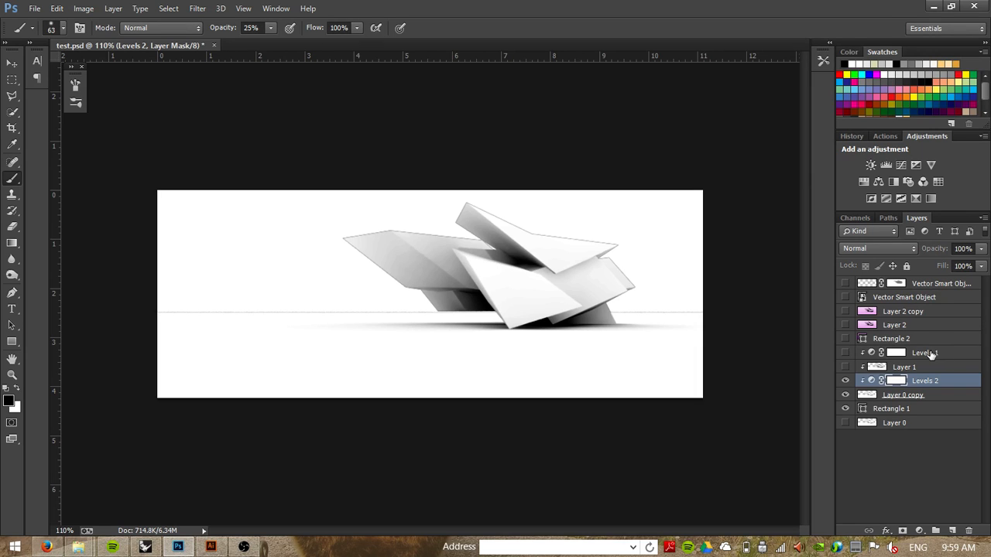
Draw a rectangle of about 919 x 425 px above Levels 1, covering the canvas, with a linear black-to-white gradient fill at 90 degrees.
{"action": "left_click", "coordinate": [936, 354]}
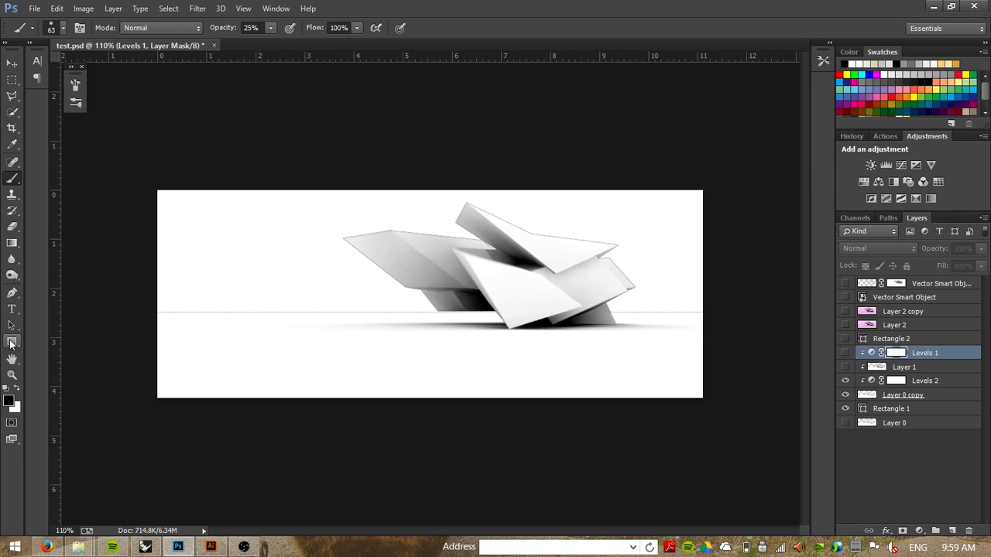
{"action": "left_click", "coordinate": [12, 342]}
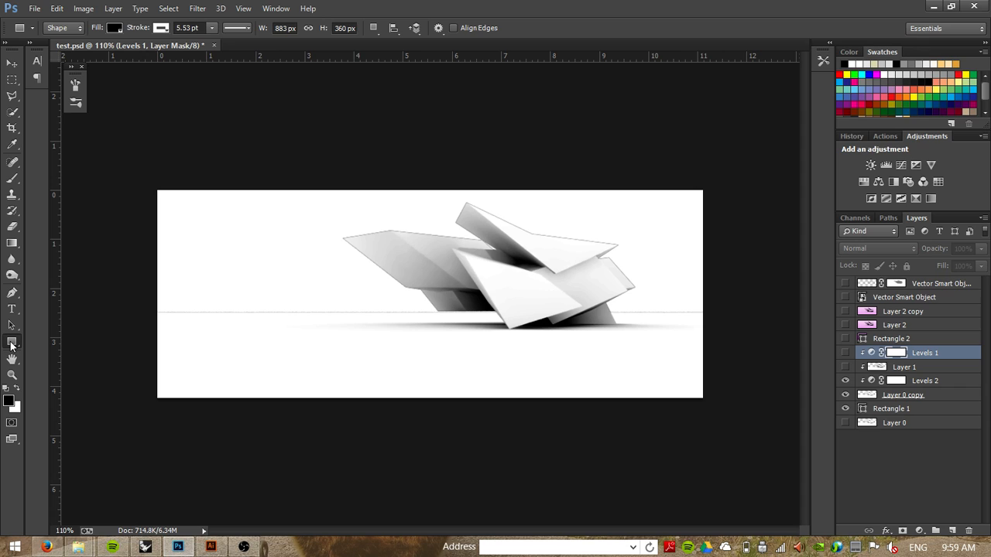
{"action": "left_click", "coordinate": [115, 28]}
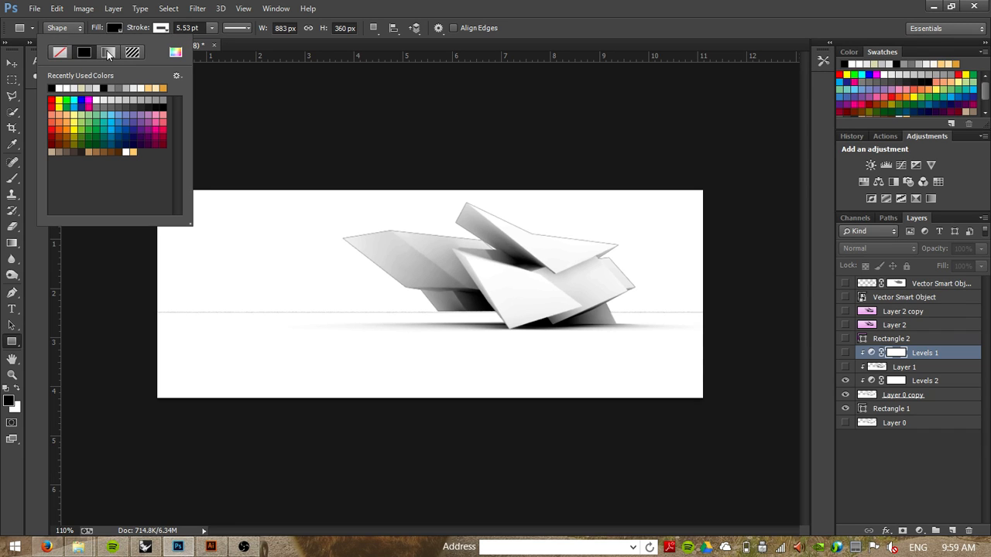
{"action": "left_click", "coordinate": [109, 52]}
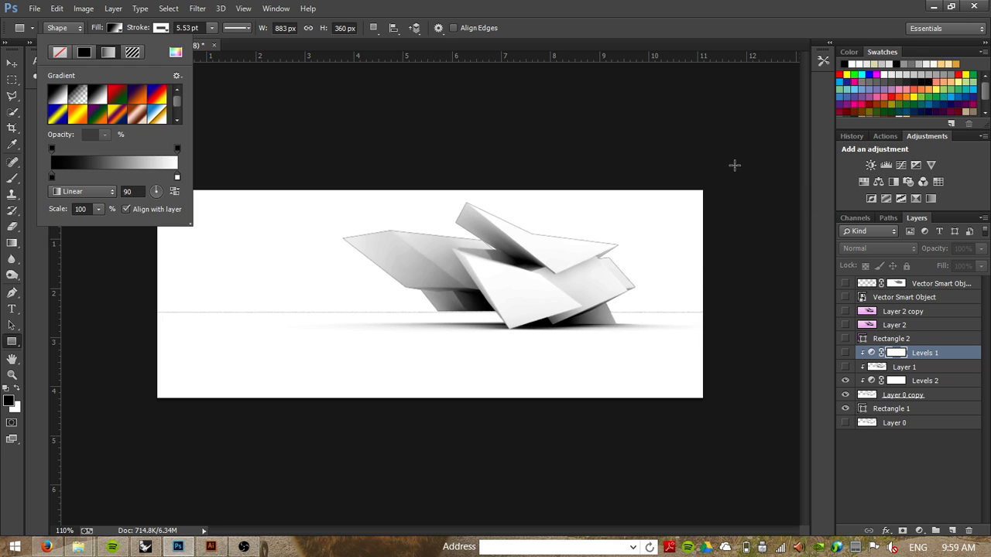
{"action": "left_click_drag", "start_coordinate": [734, 164], "coordinate": [108, 455]}
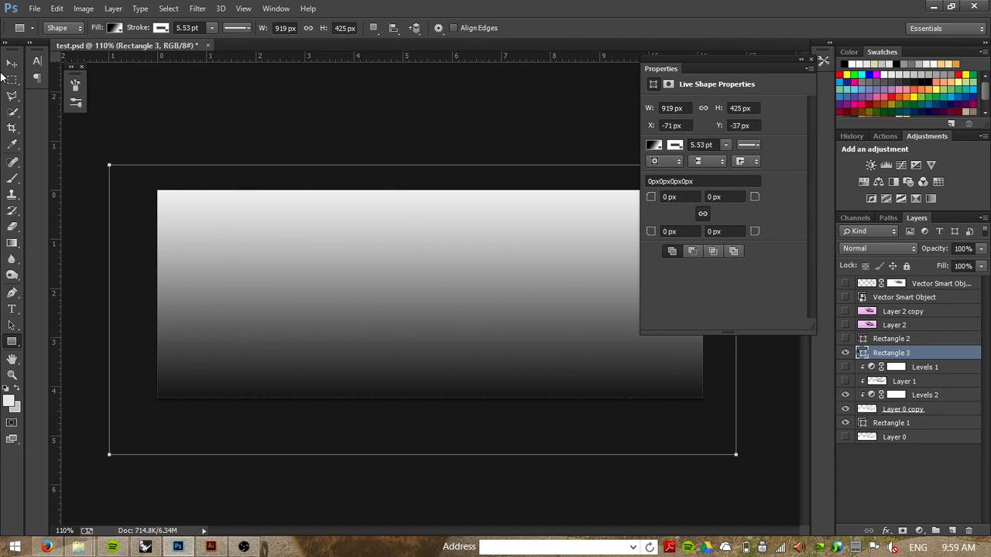
Try to apply the Gradient tool directly to the new rectangle's shape layer.
{"action": "left_click", "coordinate": [16, 244]}
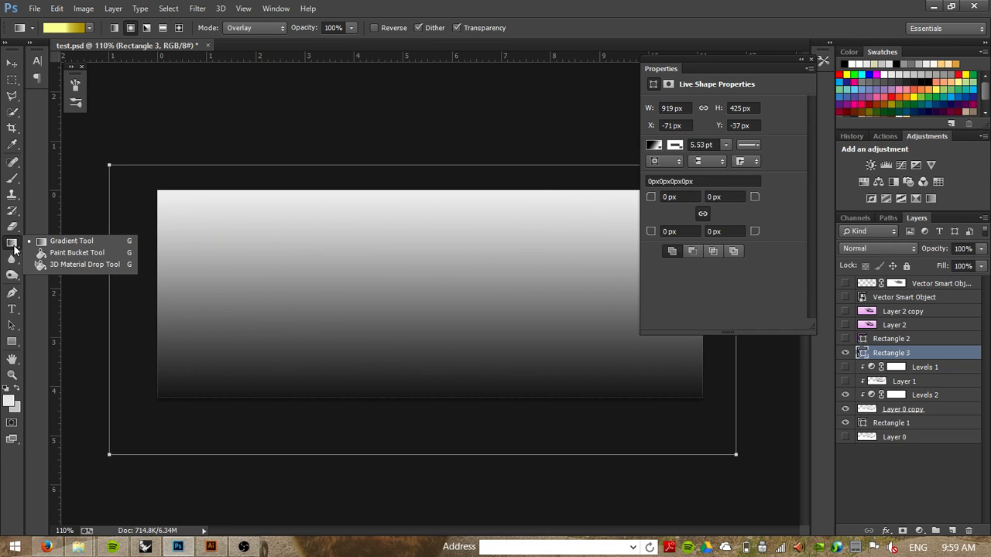
{"action": "left_click", "coordinate": [54, 242]}
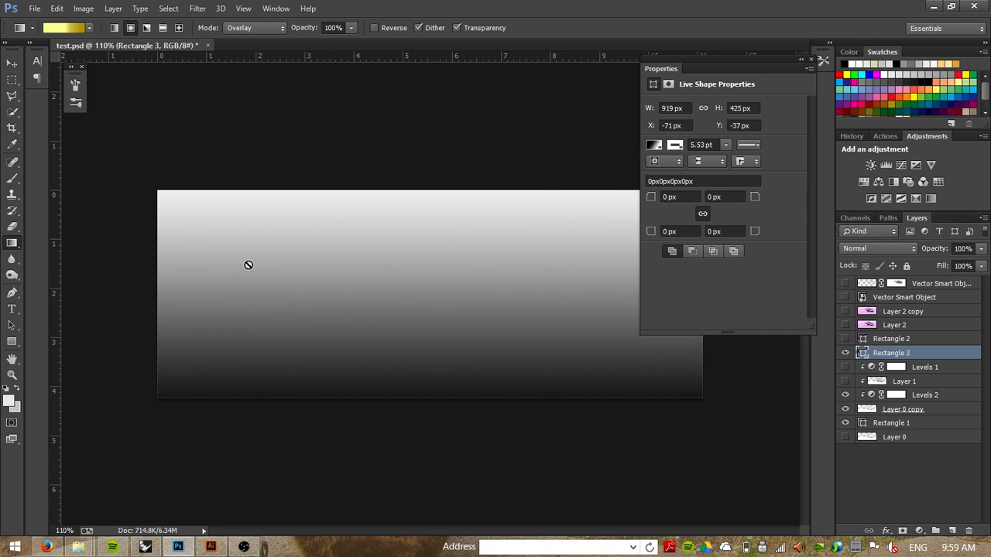
{"action": "left_click", "coordinate": [550, 323]}
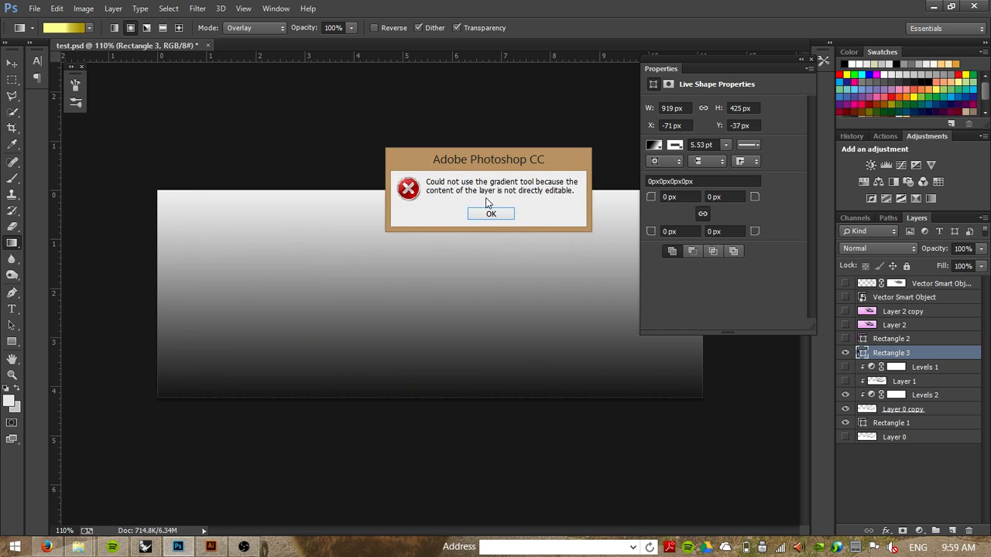
{"action": "left_click", "coordinate": [470, 213]}
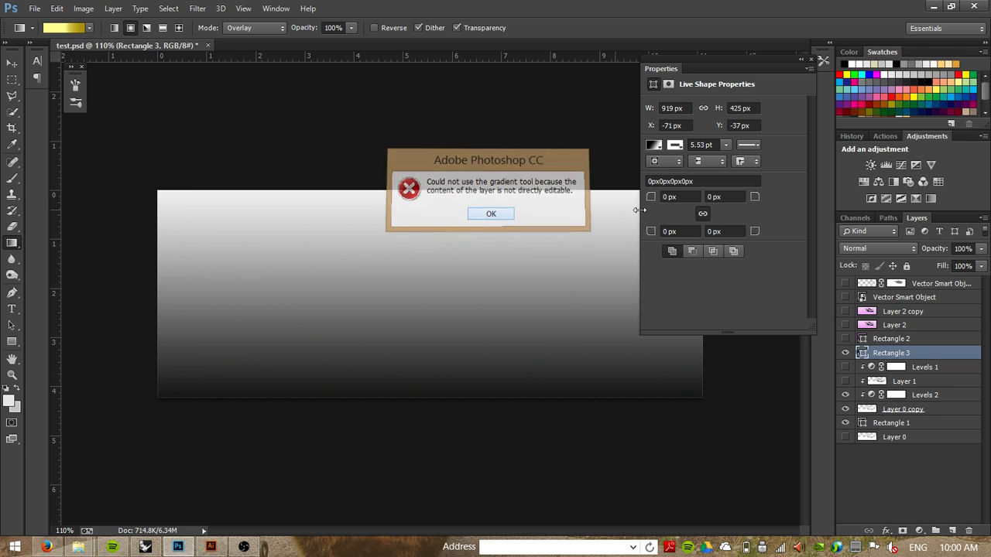
Change the black stop of Rectangle 3's gradient fill to bright green #4ffa1a and close the shape properties.
{"action": "left_click", "coordinate": [654, 144]}
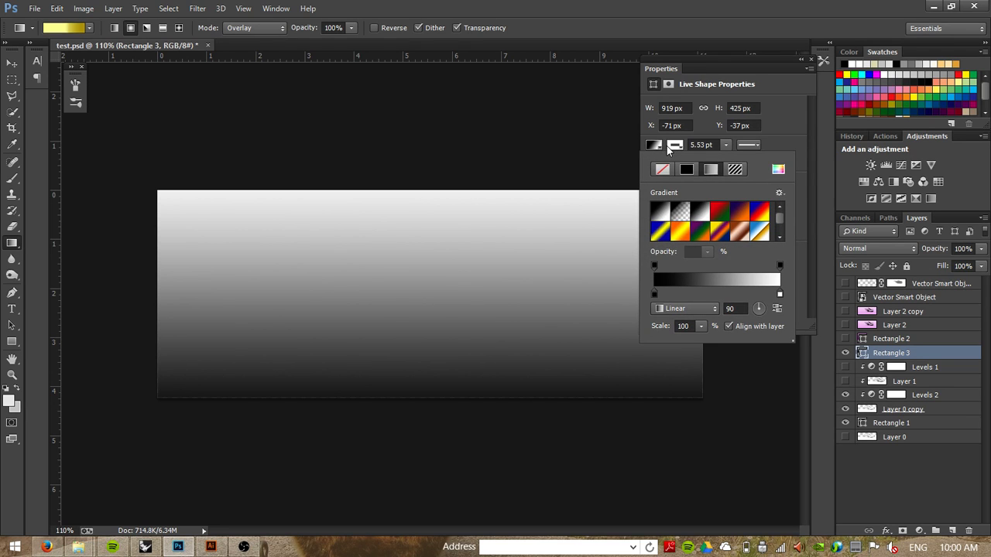
{"action": "double_click", "coordinate": [653, 295]}
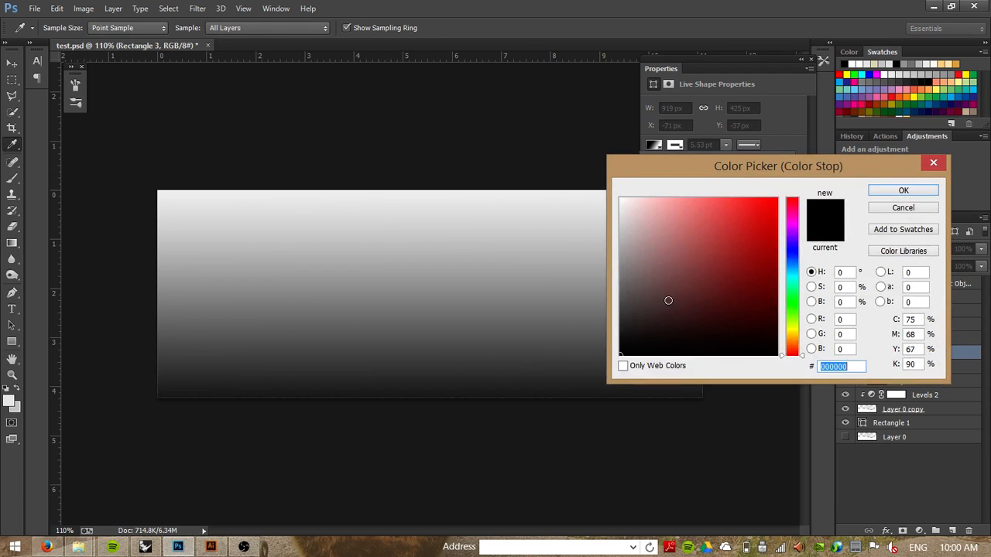
{"action": "left_click_drag", "start_coordinate": [792, 232], "coordinate": [791, 308]}
{"action": "left_click", "coordinate": [761, 203]}
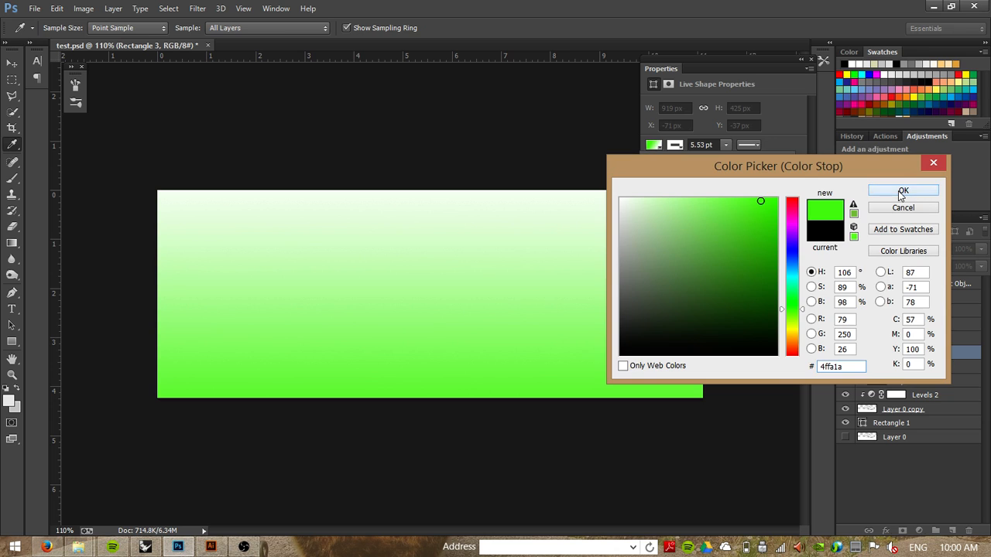
{"action": "left_click", "coordinate": [904, 190]}
{"action": "left_click", "coordinate": [779, 294]}
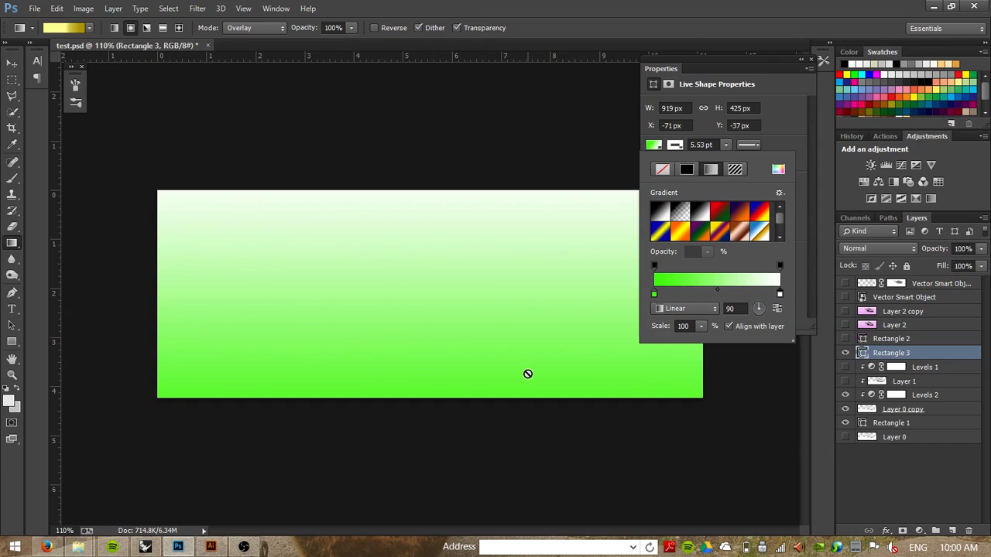
{"action": "left_click", "coordinate": [810, 61]}
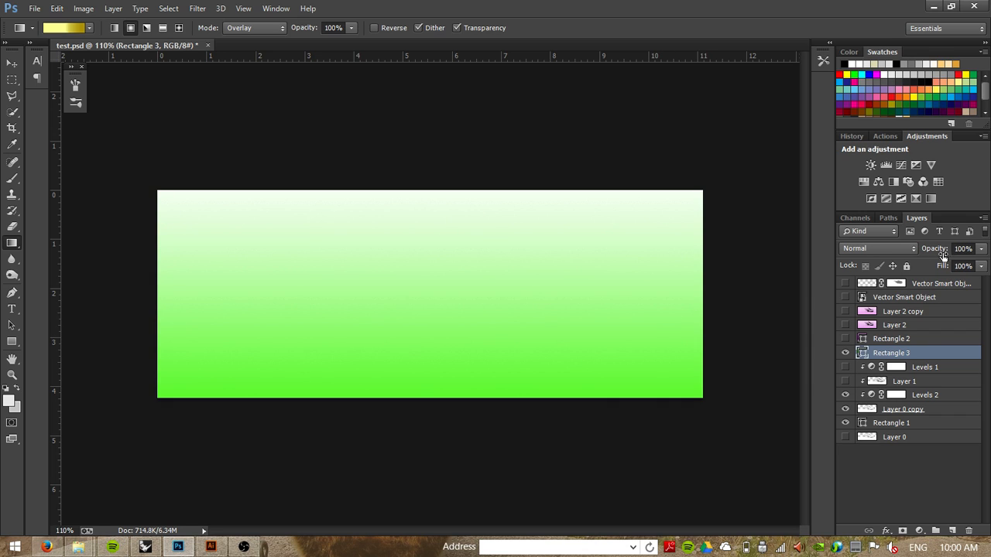
Set the green gradient rectangle to 49% opacity and the Overlay blend mode.
{"action": "left_click_drag", "start_coordinate": [942, 256], "coordinate": [911, 246]}
{"action": "left_click", "coordinate": [912, 248]}
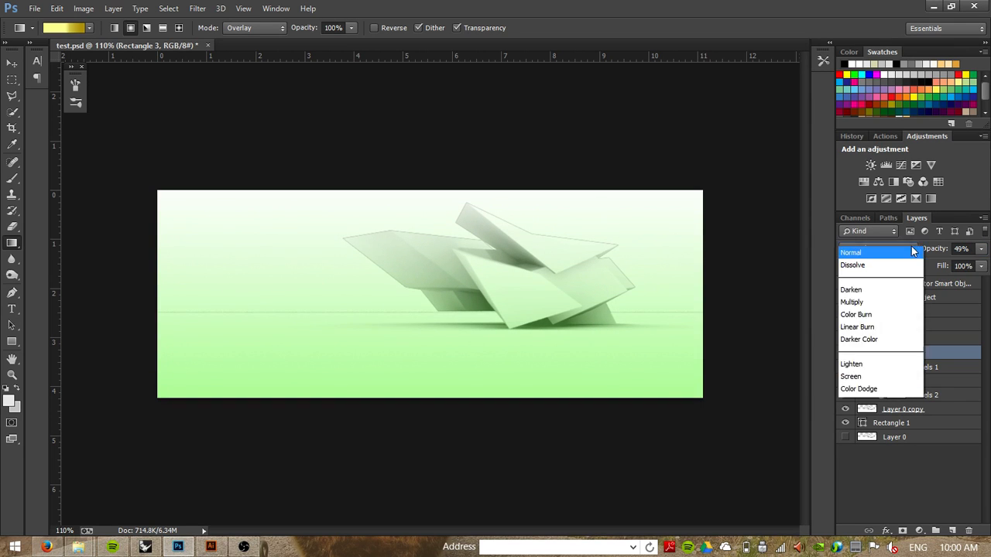
{"action": "left_click", "coordinate": [863, 193]}
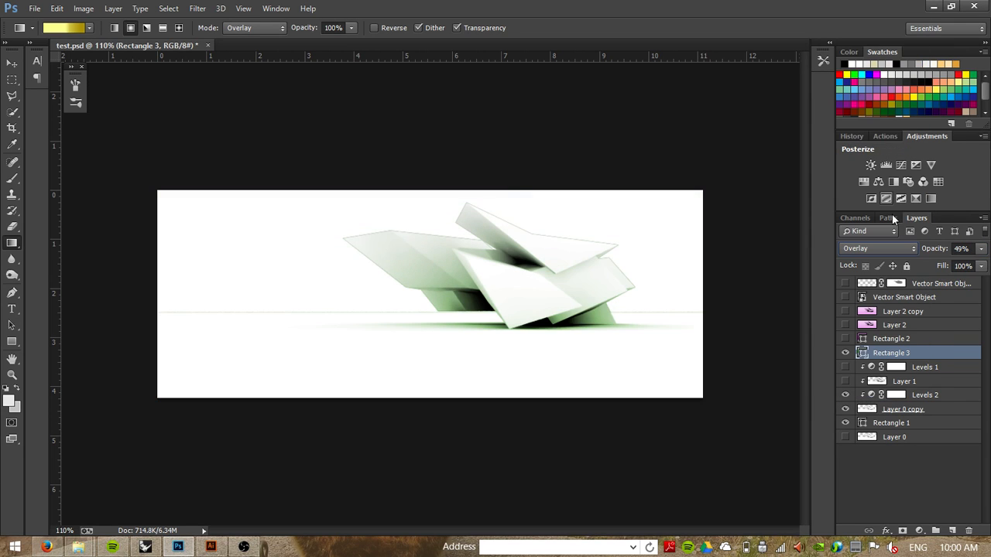
Try the Multiply blend mode on the green gradient rectangle and return it to Overlay.
{"action": "left_click", "coordinate": [912, 248]}
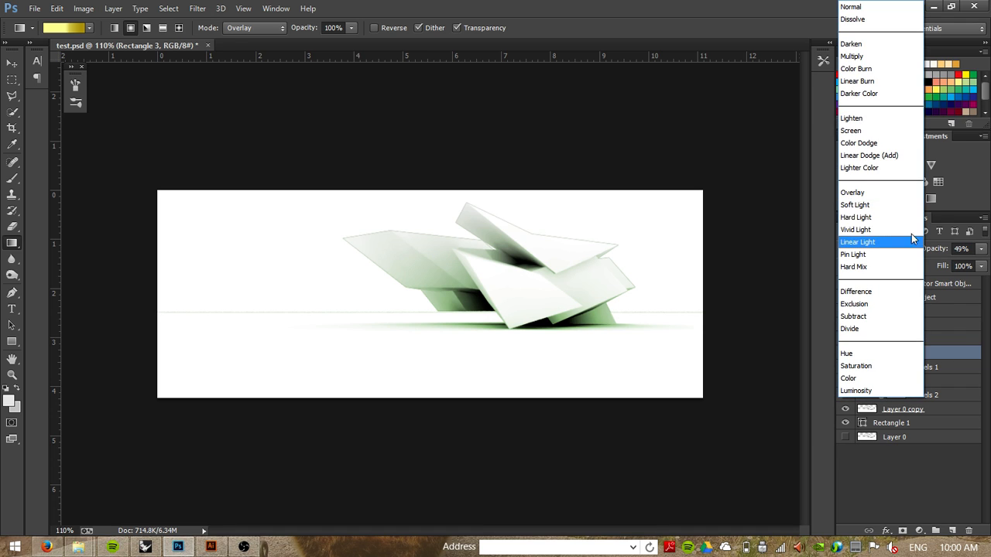
{"action": "left_click", "coordinate": [865, 56]}
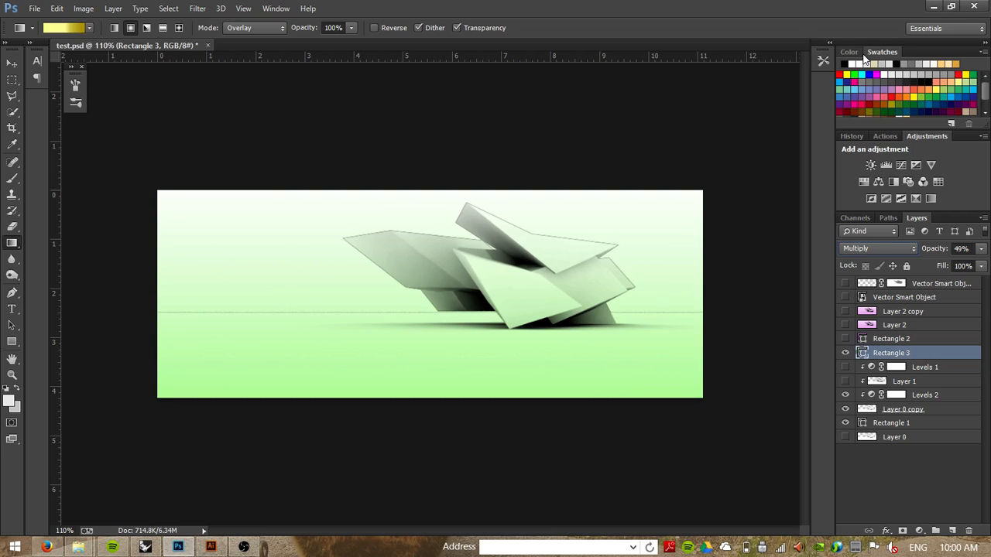
{"action": "left_click", "coordinate": [909, 249]}
{"action": "left_click", "coordinate": [866, 194]}
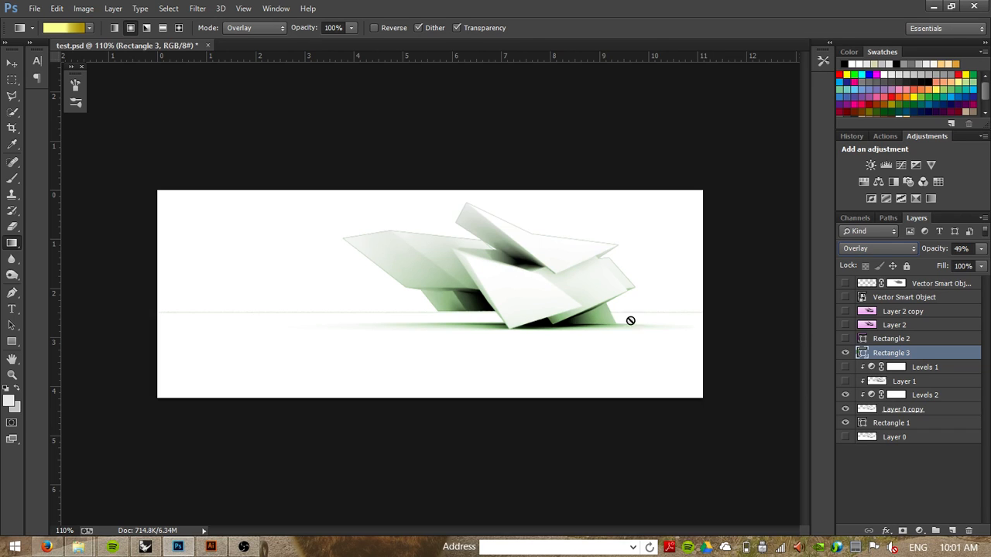
Hide the green Rectangle 3, show the pink Rectangle 2 and set its blend mode to Overlay.
{"action": "left_click", "coordinate": [845, 354]}
{"action": "left_click", "coordinate": [845, 339]}
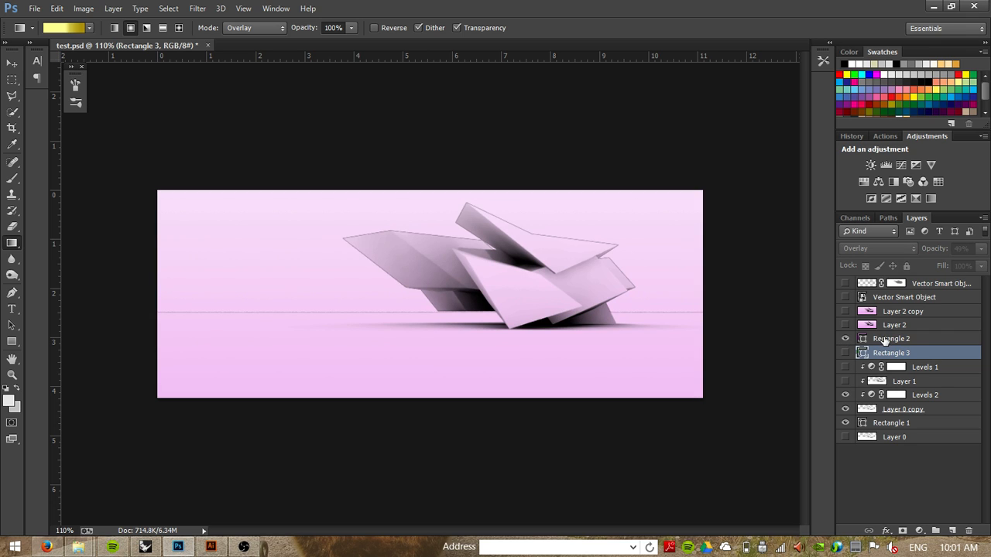
{"action": "left_click", "coordinate": [885, 340]}
{"action": "left_click", "coordinate": [886, 253]}
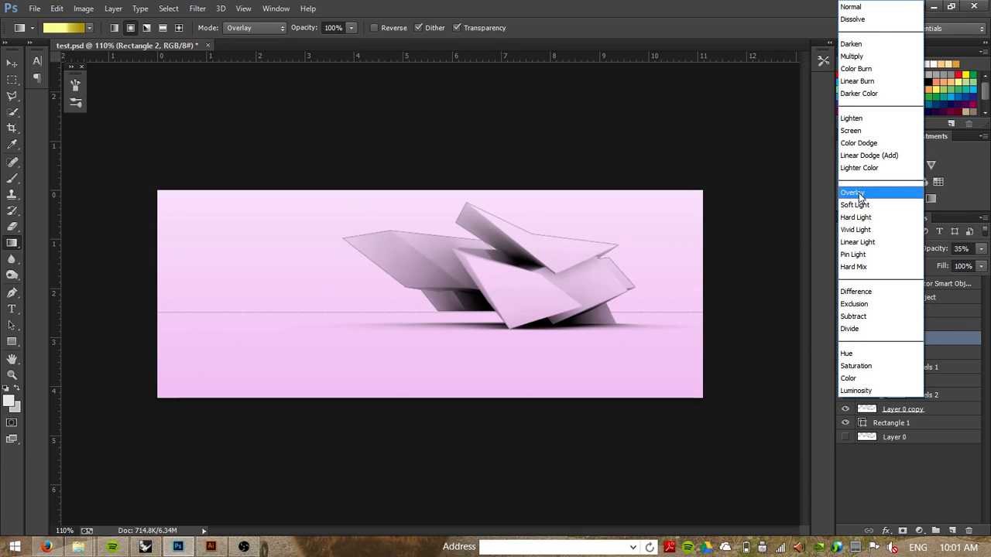
{"action": "left_click", "coordinate": [860, 191]}
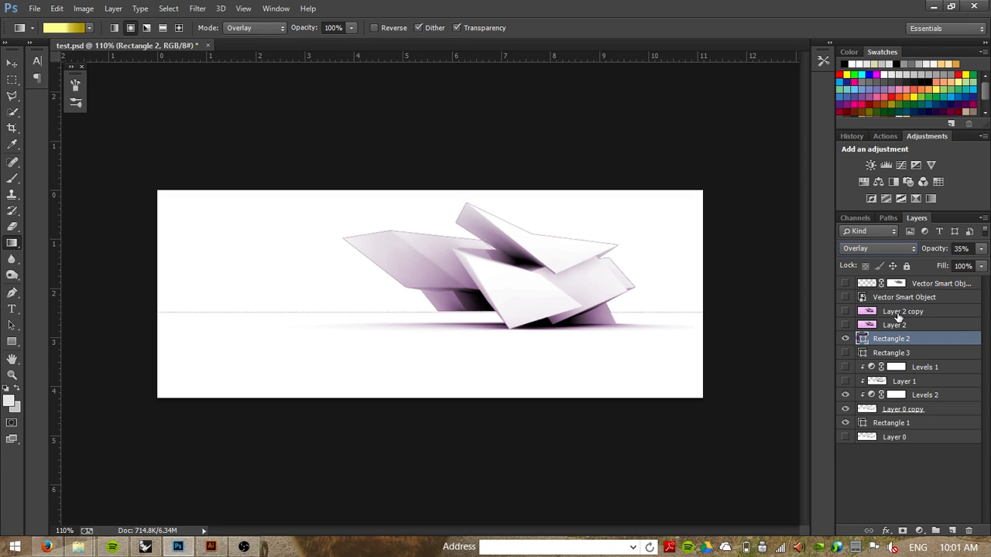
Stamp the visible layers into a new layer above Rectangle 2 and add a Hue/Saturation adjustment with saturation +66.
{"action": "key", "text": "ctrl+shift+alt+n"}
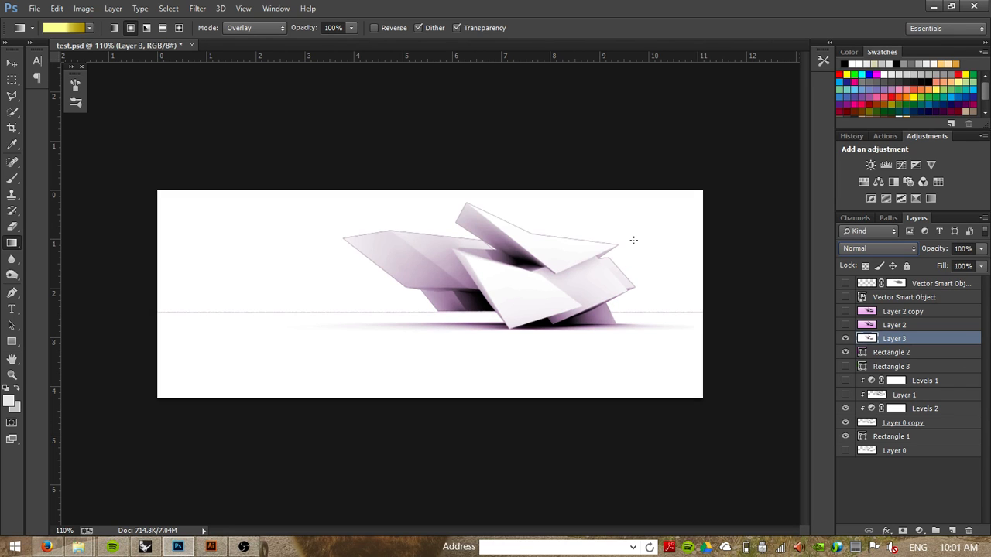
{"action": "left_click", "coordinate": [861, 184]}
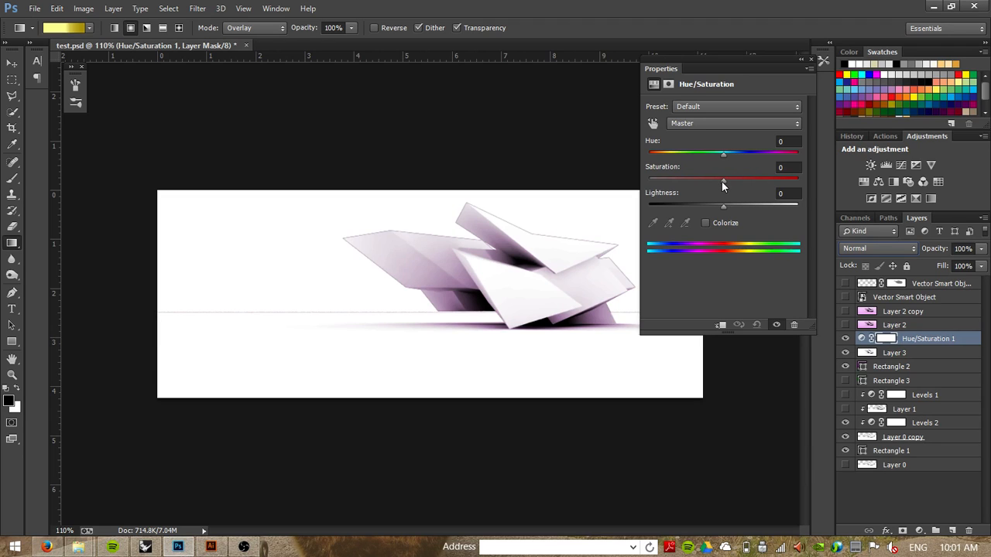
{"action": "left_click_drag", "start_coordinate": [721, 181], "coordinate": [772, 183]}
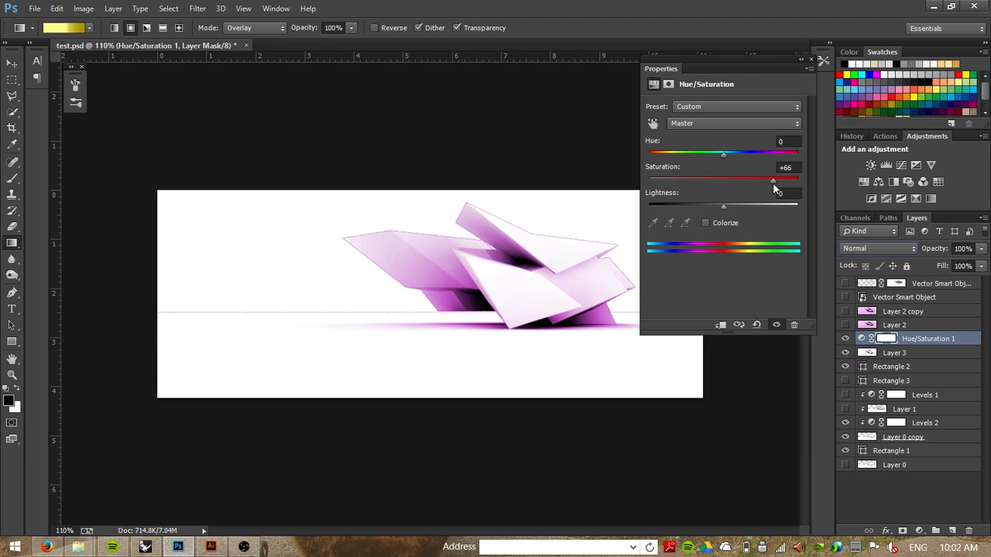
{"action": "left_click", "coordinate": [822, 60]}
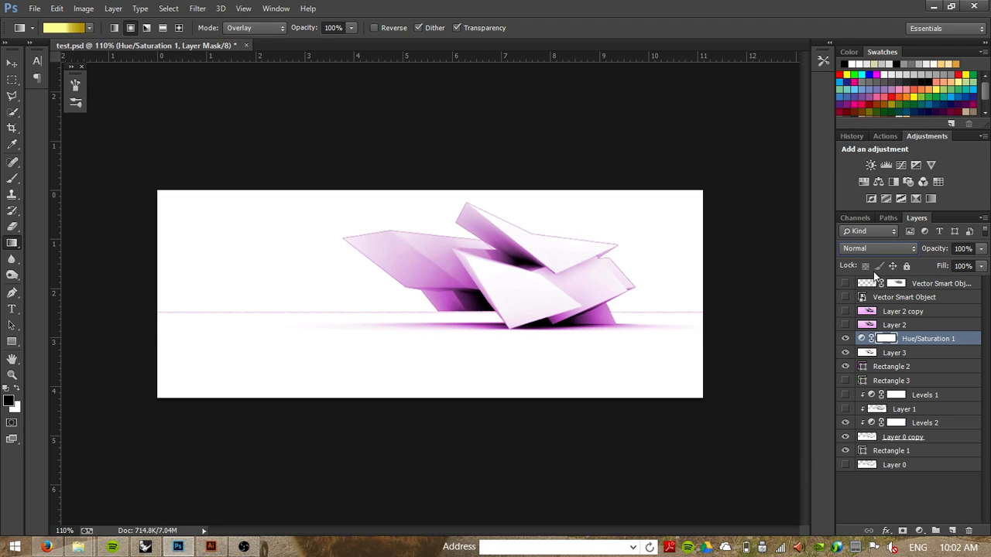
Compare the saturated composite with the hidden pink render version above the Hue/Saturation adjustment, leaving that version hidden.
{"action": "left_click", "coordinate": [915, 353], "text": "shift"}
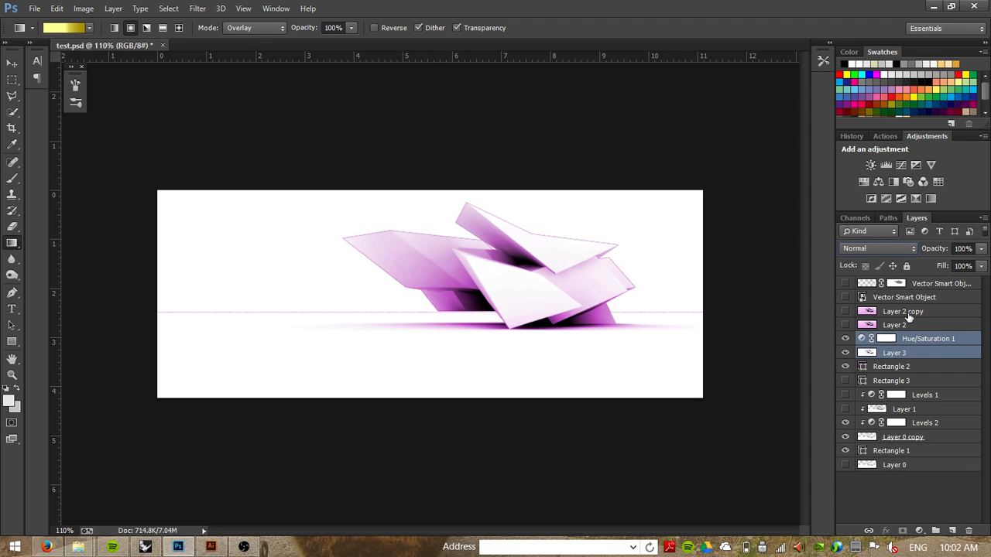
{"action": "left_click", "coordinate": [926, 342]}
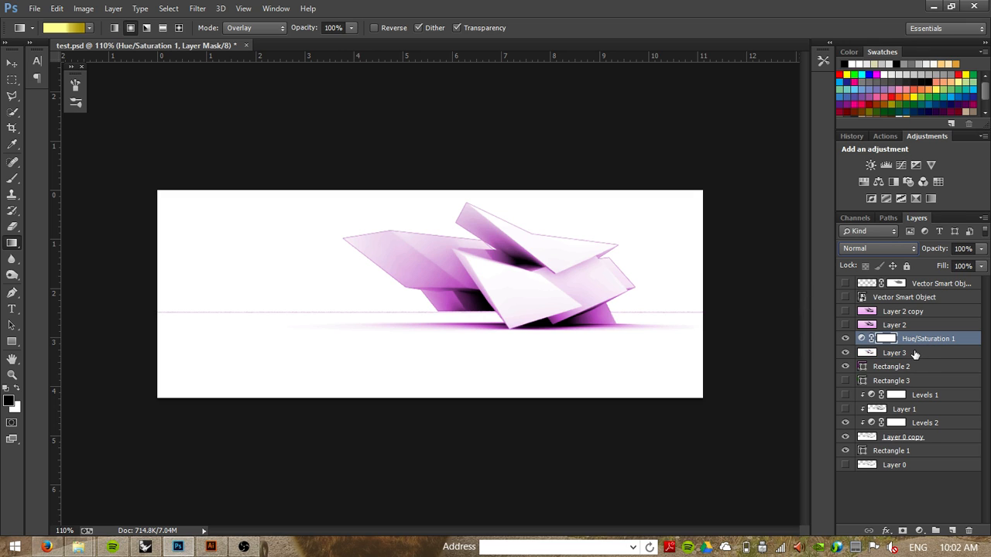
{"action": "left_click", "coordinate": [846, 327]}
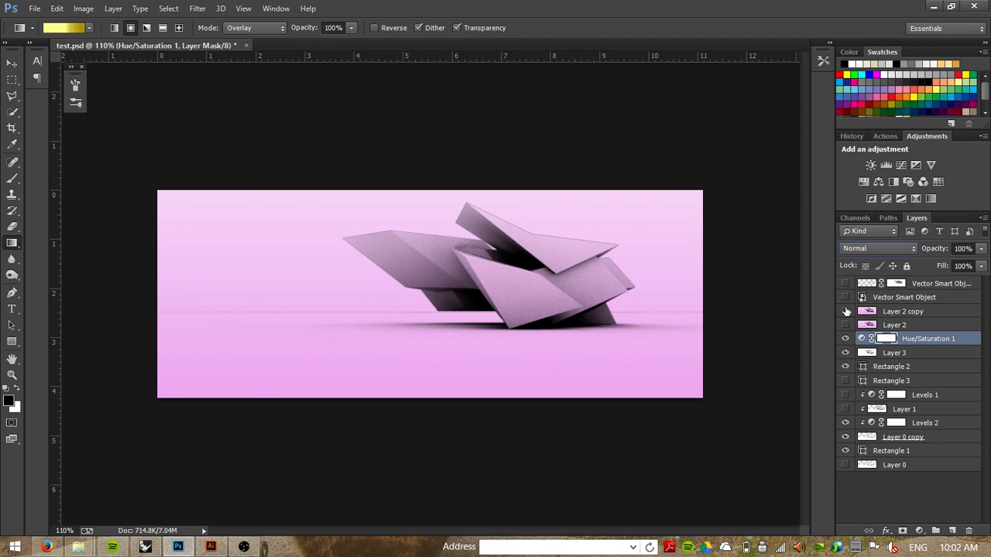
{"action": "left_click", "coordinate": [846, 312]}
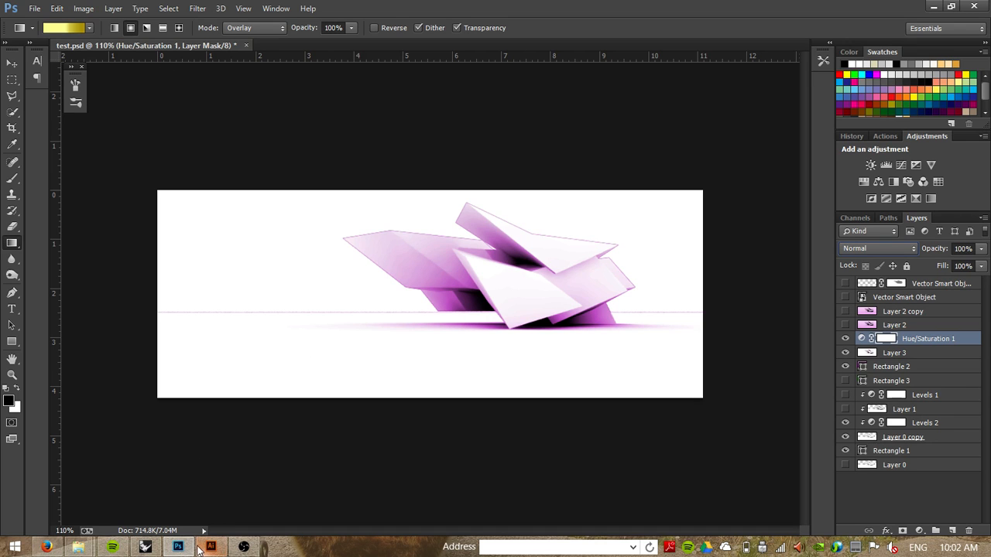
Switch to Illustrator to view the dashed linework in Wireframe [Converted].AI, and return to the Rhino model.
{"action": "mouse_move", "coordinate": [214, 549]}
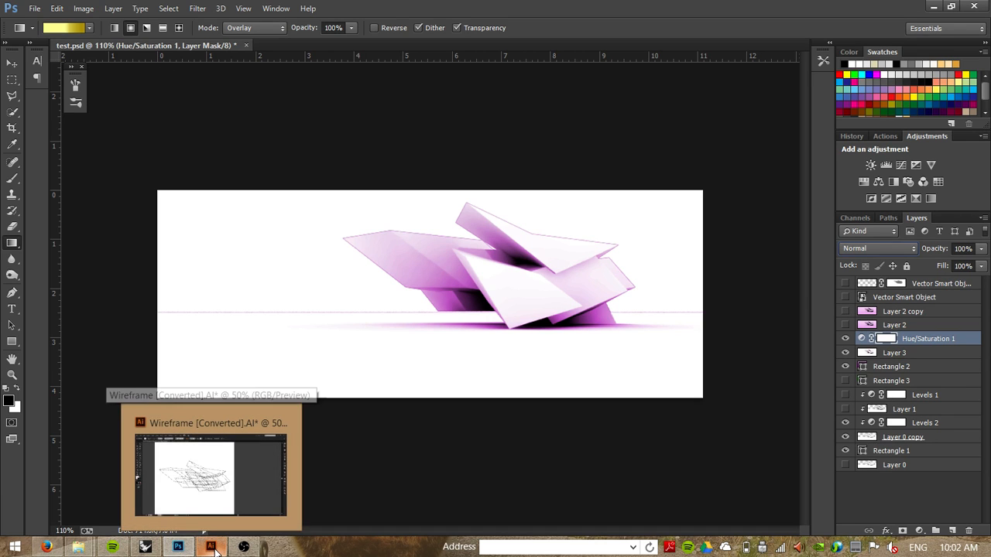
{"action": "left_click", "coordinate": [210, 469]}
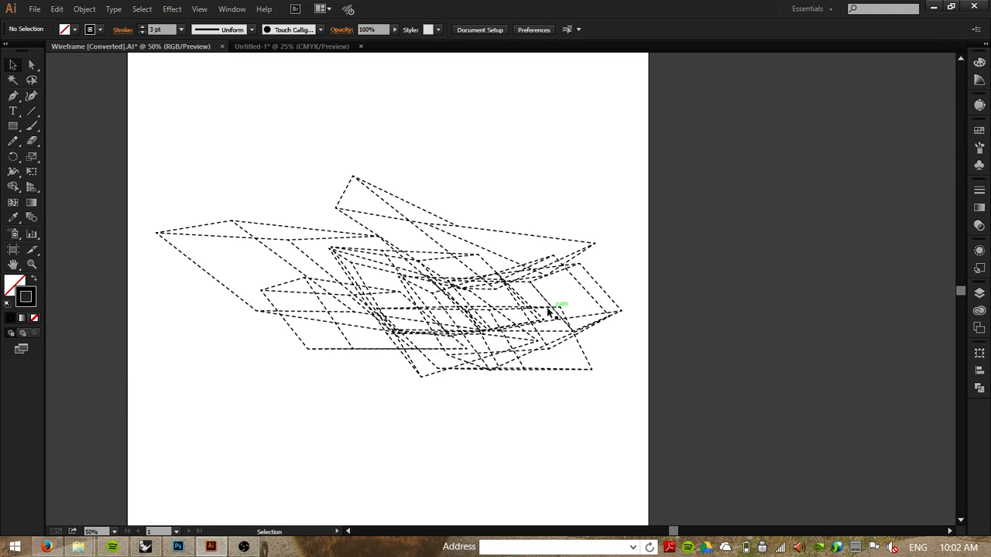
{"action": "left_click", "coordinate": [145, 547]}
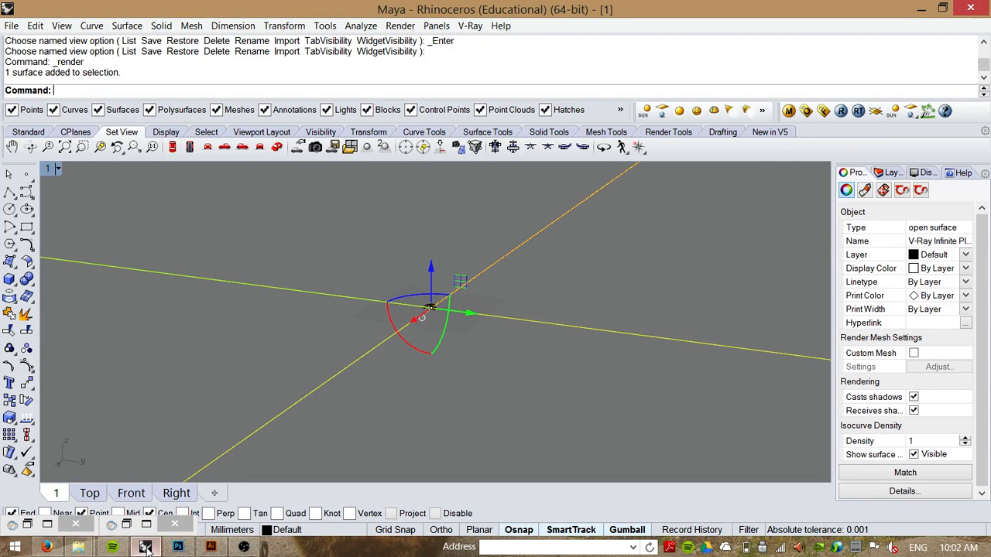
Switch from the maximized perspective view to the four-viewport layout and deselect the V-Ray infinite plane.
{"action": "left_click_drag", "start_coordinate": [423, 341], "coordinate": [541, 354]}
{"action": "scroll", "coordinate": [425, 333], "scroll_direction": "up", "scroll_amount": 5}
{"action": "double_click", "coordinate": [52, 172]}
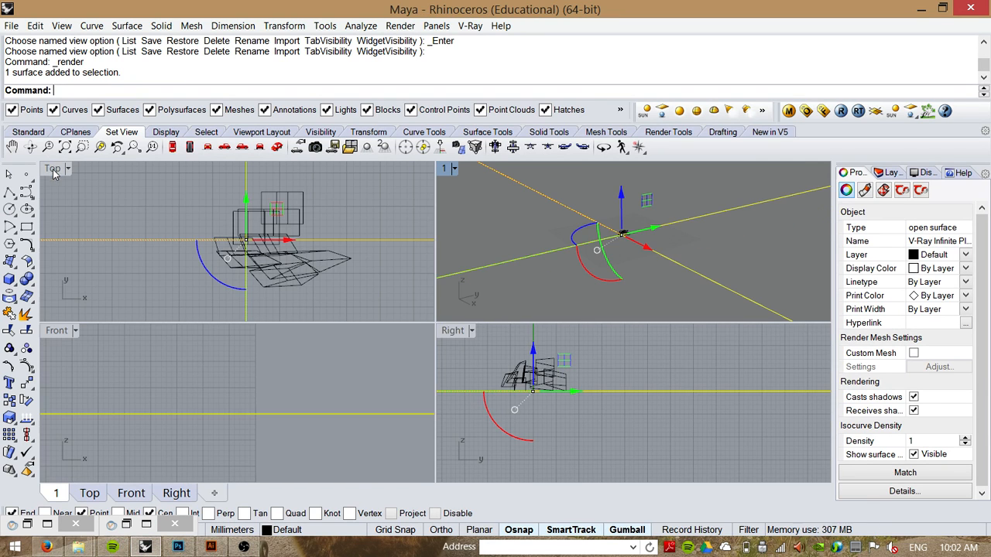
{"action": "left_click", "coordinate": [631, 358]}
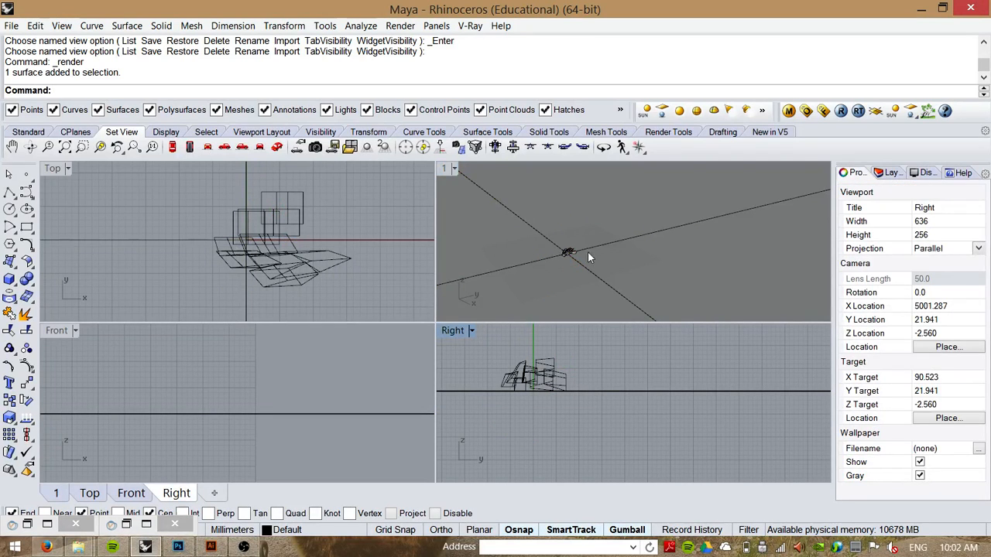
Restore the saved named view 1 in the perspective viewport.
{"action": "scroll", "coordinate": [567, 254], "scroll_direction": "up", "scroll_amount": 10}
{"action": "left_click_drag", "start_coordinate": [638, 271], "coordinate": [556, 264]}
{"action": "scroll", "coordinate": [670, 254], "scroll_direction": "down", "scroll_amount": 3}
{"action": "left_click_drag", "start_coordinate": [727, 259], "coordinate": [630, 232]}
{"action": "scroll", "coordinate": [624, 228], "scroll_direction": "down", "scroll_amount": 12}
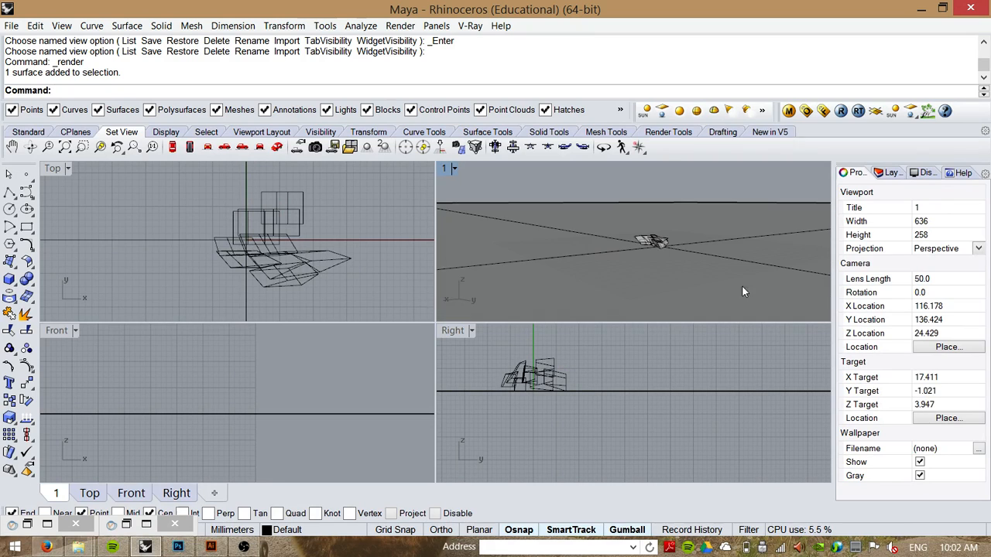
{"action": "scroll", "coordinate": [573, 226], "scroll_direction": "up", "scroll_amount": 14}
{"action": "scroll", "coordinate": [716, 256], "scroll_direction": "down", "scroll_amount": 13}
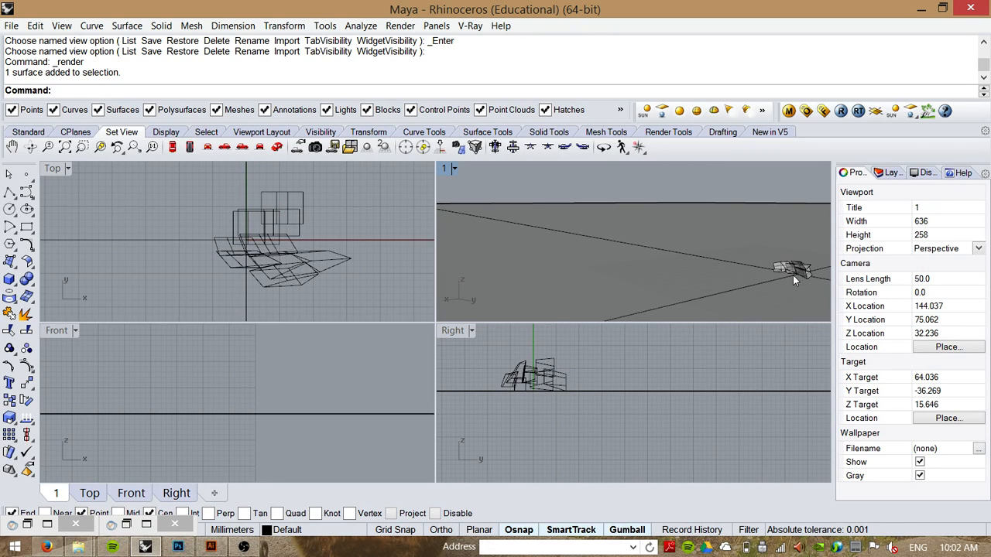
{"action": "left_click_drag", "start_coordinate": [792, 275], "coordinate": [743, 277]}
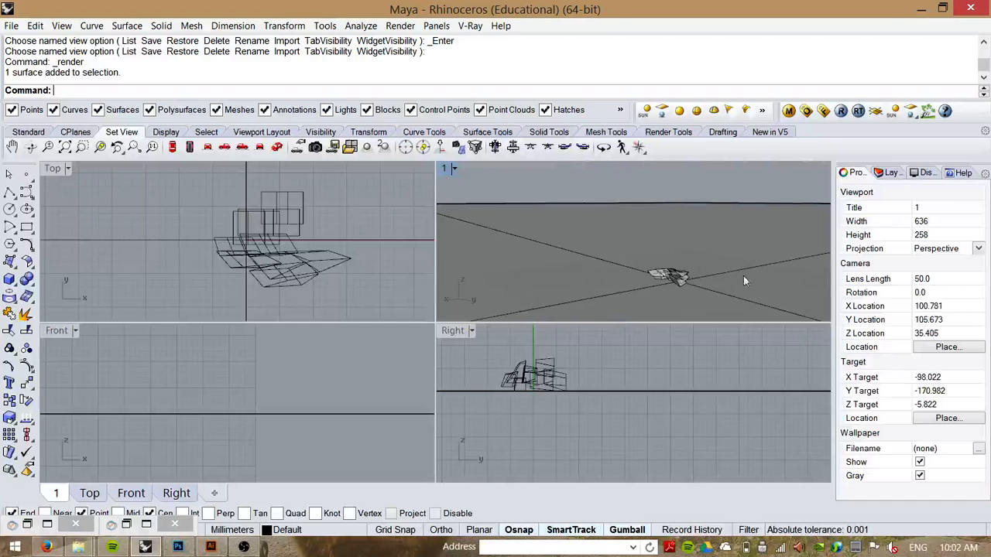
{"action": "right_click", "coordinate": [337, 152]}
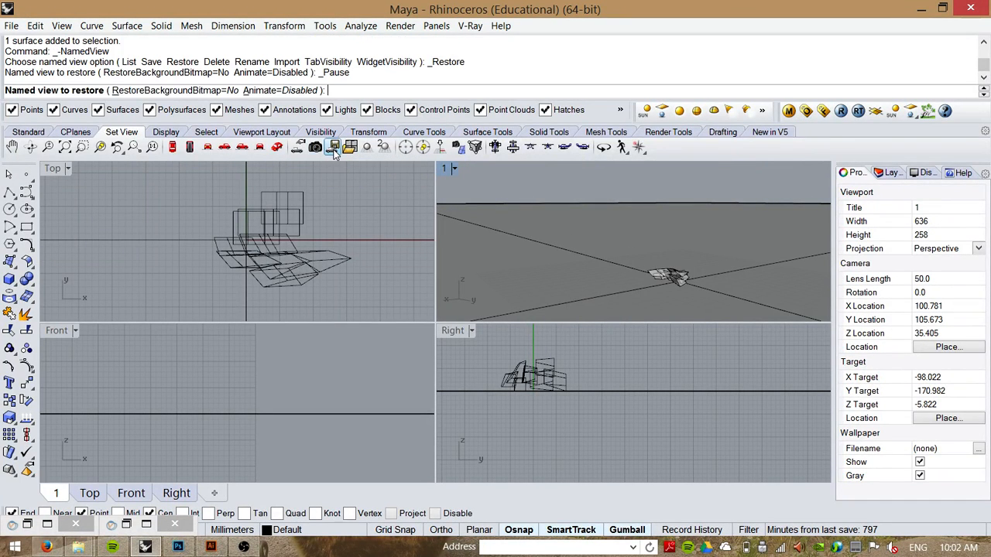
{"action": "type", "text": "1"}
{"action": "key", "text": "Return"}
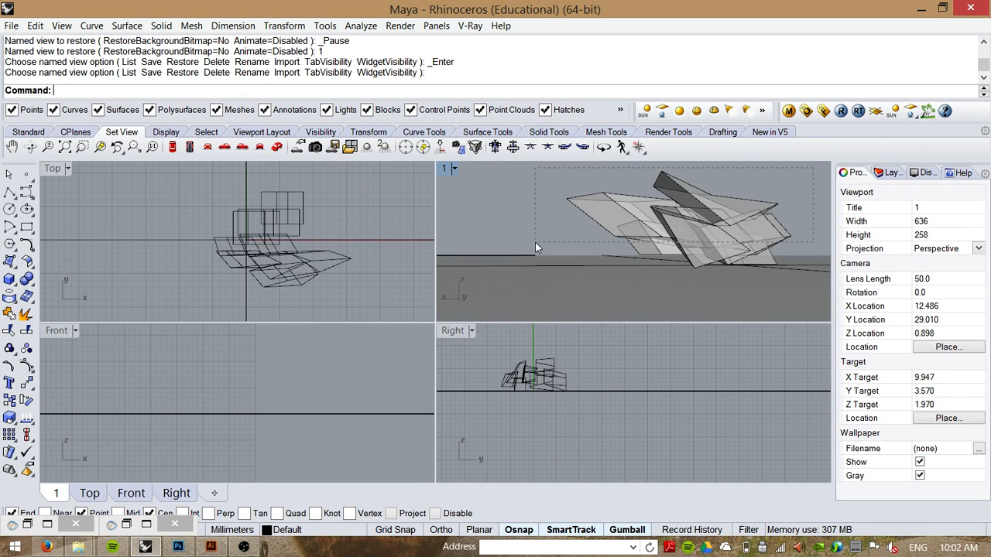
Extract the wireframe curves from the eight building meshes with ExtractWireframe.
{"action": "left_click_drag", "start_coordinate": [535, 242], "coordinate": [535, 248]}
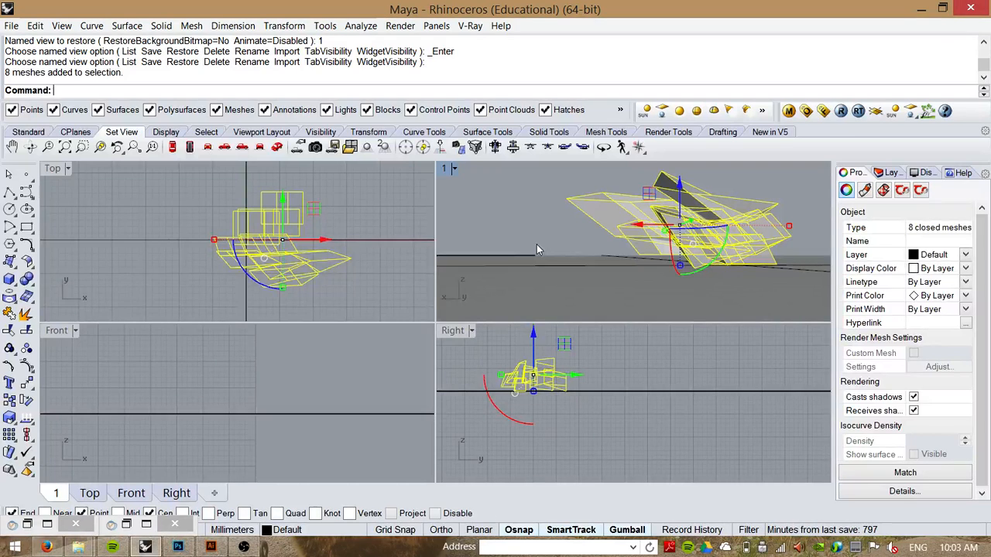
{"action": "type", "text": "ExtractWireframe"}
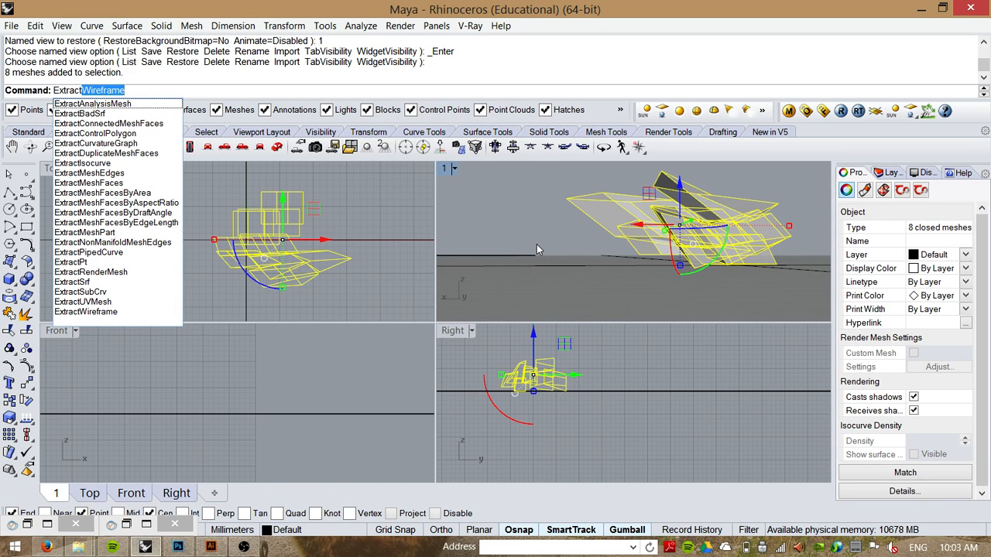
{"action": "key", "text": "Return"}
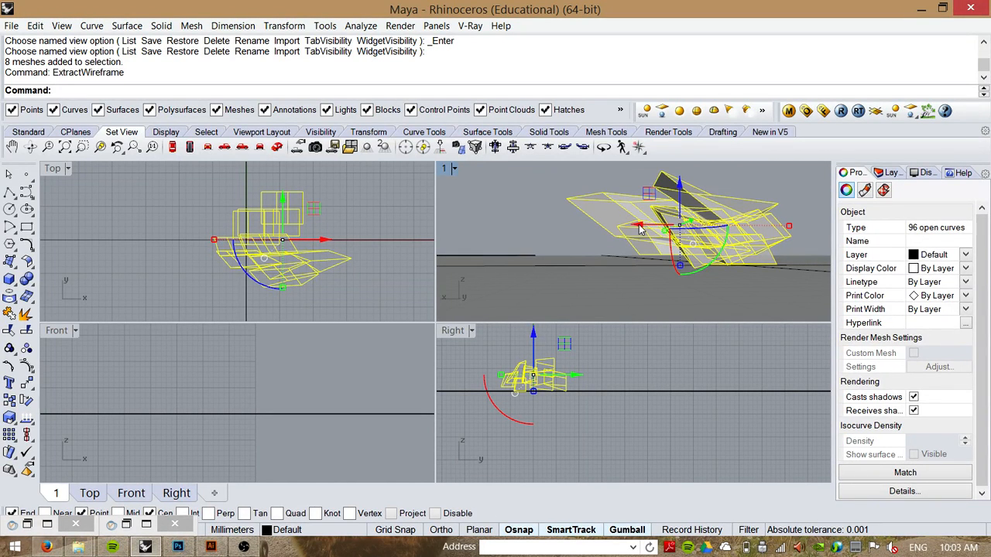
Move the extracted wireframe curves away from the meshes along the X axis and undo the move.
{"action": "left_click_drag", "start_coordinate": [639, 228], "coordinate": [589, 240]}
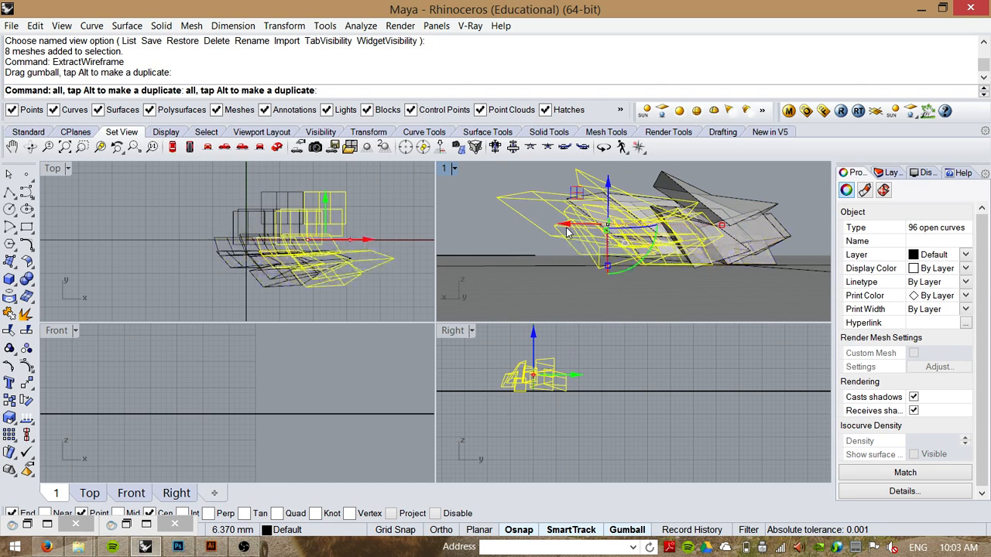
{"action": "key", "text": "ctrl+z"}
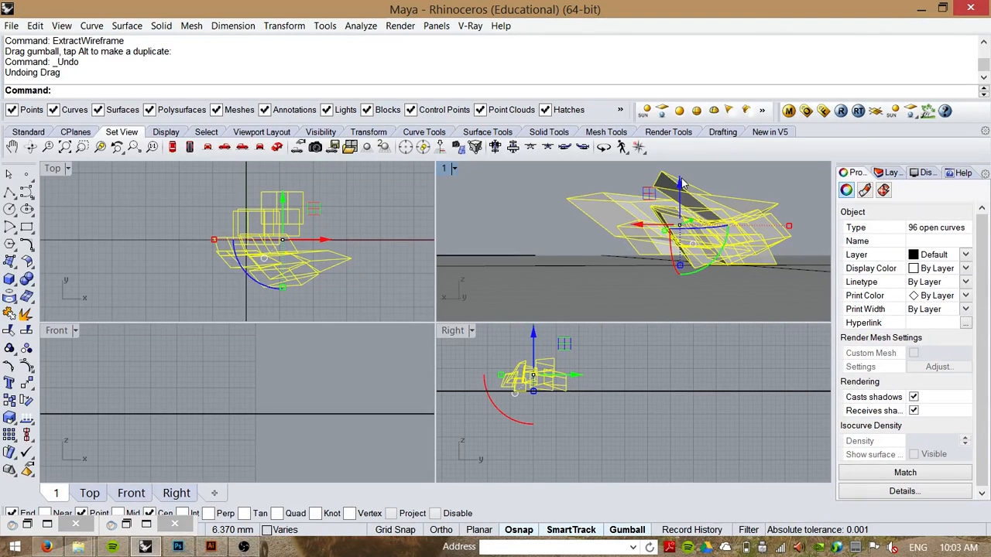
Make a 2D drawing of the wireframe curves from the current view, with hidden lines shown and source layers maintained.
{"action": "type", "text": "Make2D"}
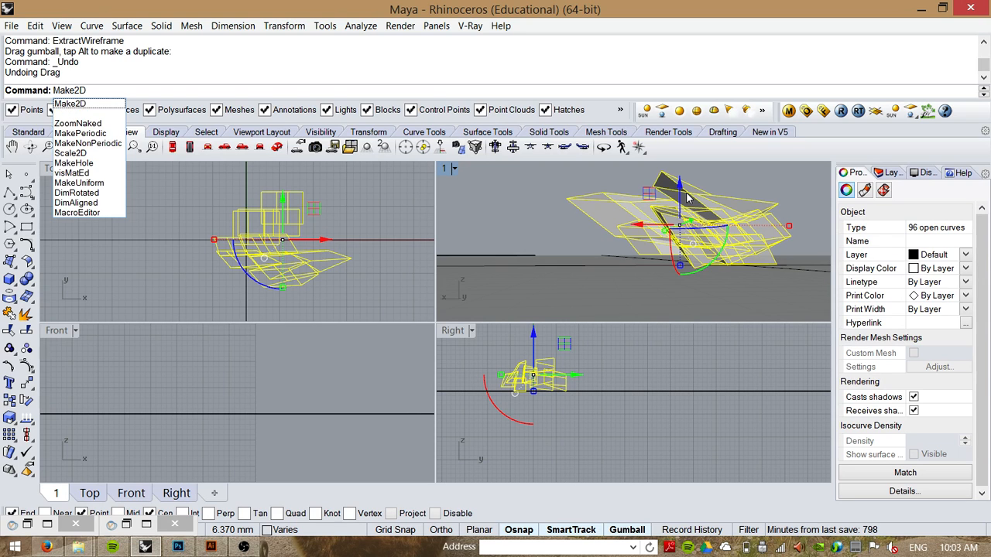
{"action": "key", "text": "Return"}
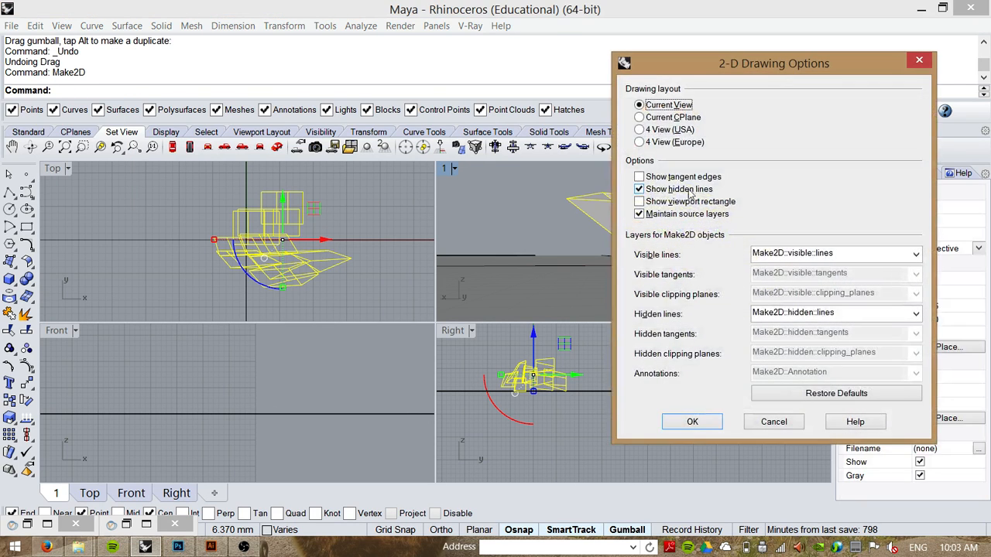
{"action": "left_click", "coordinate": [691, 422]}
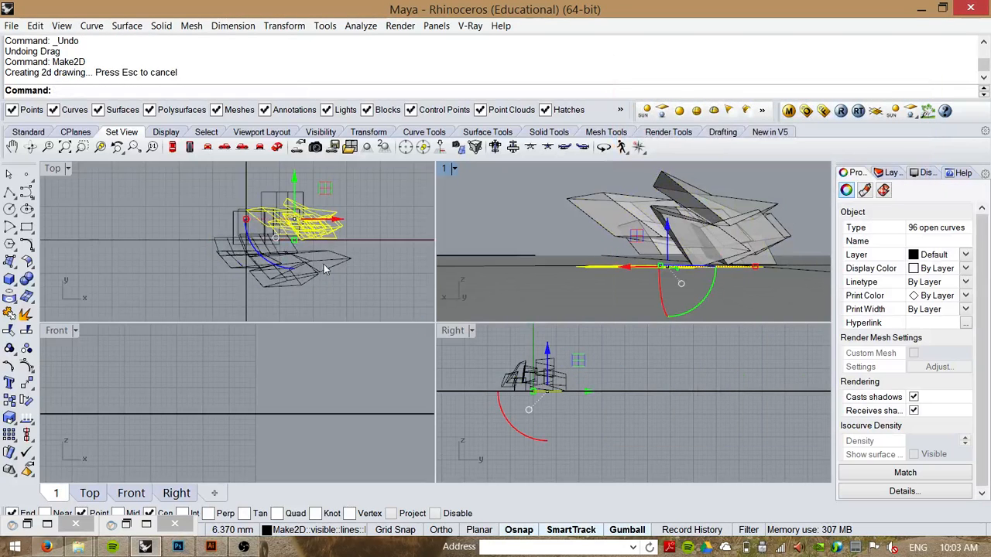
Move the 2D drawing about 29 mm along X, clear of the model in the Top viewport, and deselect it.
{"action": "left_click_drag", "start_coordinate": [322, 243], "coordinate": [400, 236]}
{"action": "scroll", "coordinate": [398, 237], "scroll_direction": "up", "scroll_amount": 7}
{"action": "left_click", "coordinate": [376, 288]}
{"action": "scroll", "coordinate": [383, 217], "scroll_direction": "up", "scroll_amount": 5}
{"action": "left_click_drag", "start_coordinate": [405, 187], "coordinate": [319, 194]}
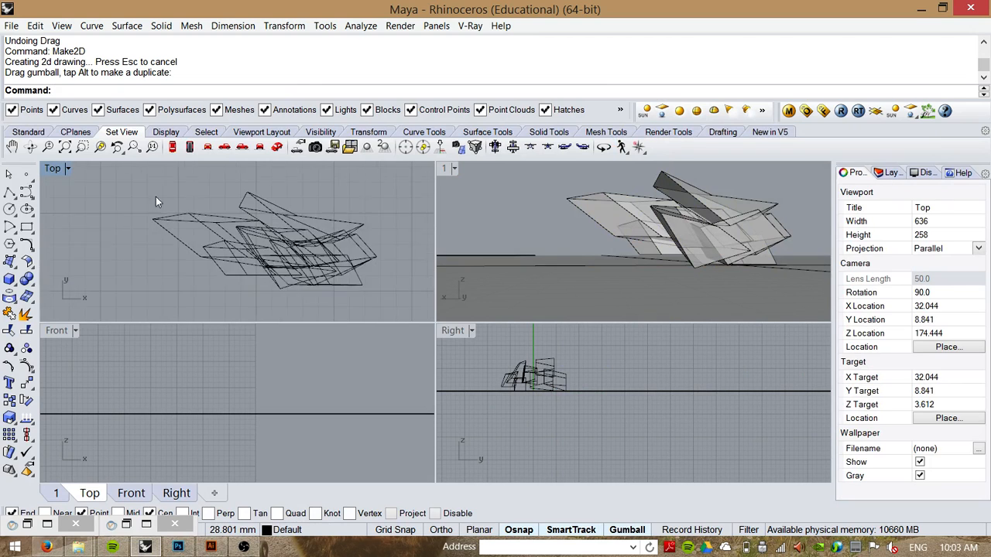
Inspect the 2D linework in the Top viewport, and undo its move and the Make2D drawing.
{"action": "scroll", "coordinate": [287, 217], "scroll_direction": "up", "scroll_amount": 3}
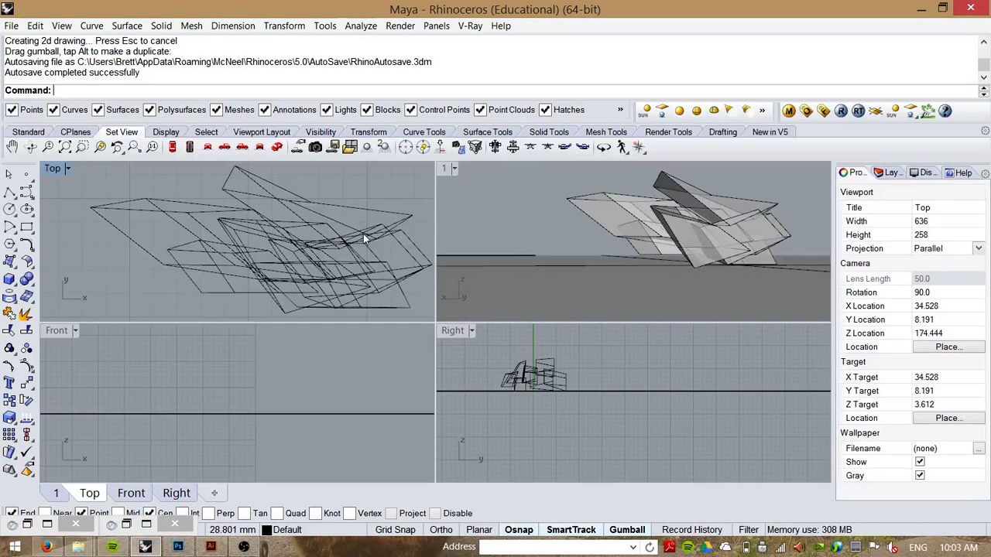
{"action": "left_click_drag", "start_coordinate": [349, 240], "coordinate": [361, 239]}
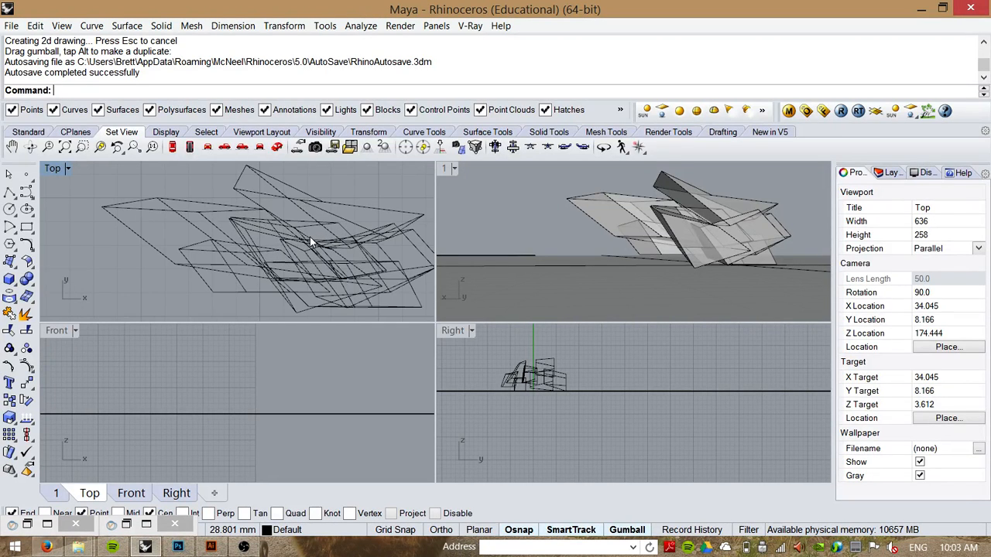
{"action": "scroll", "coordinate": [308, 247], "scroll_direction": "down", "scroll_amount": 2}
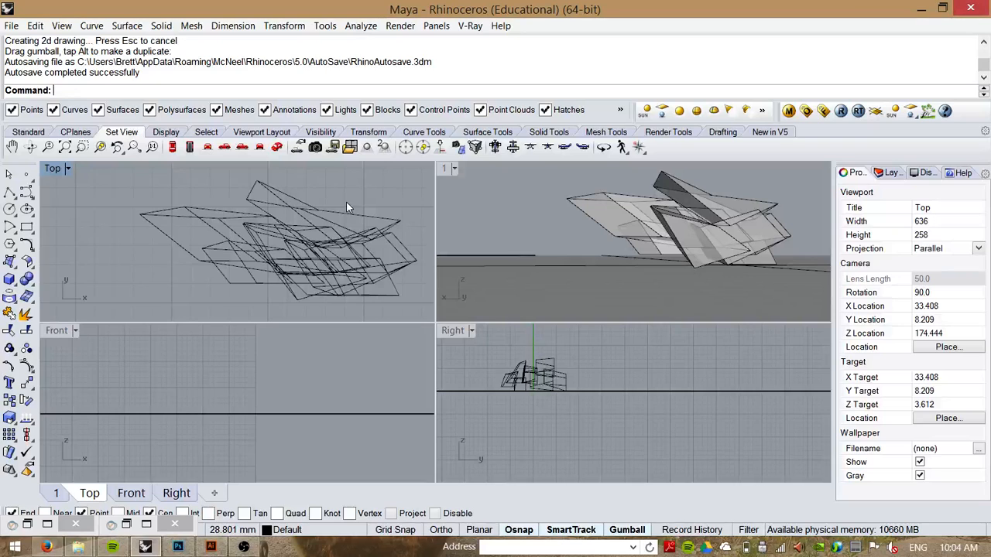
{"action": "key", "text": "ctrl+z"}
{"action": "key", "text": "ctrl+z"}
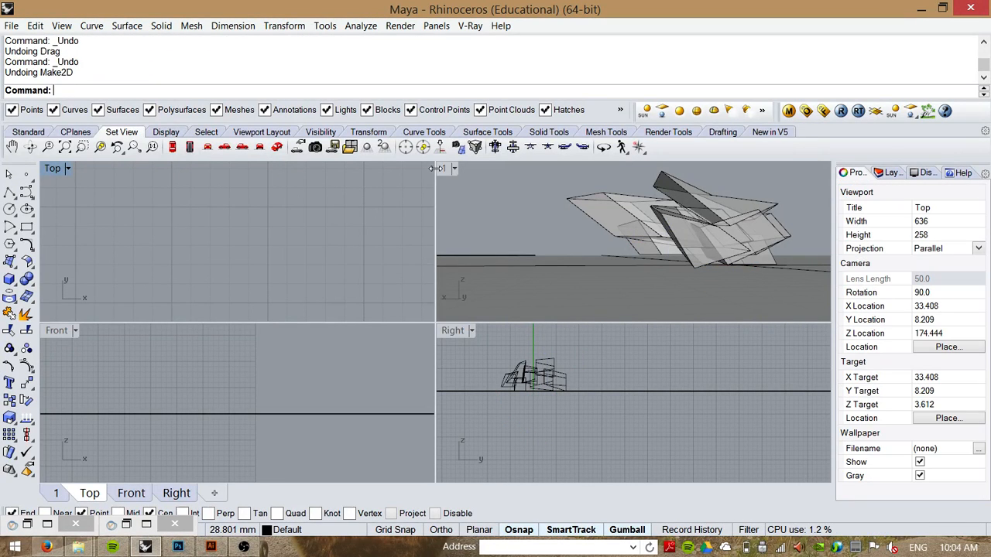
Select the building meshes together with their wireframe curves and create a MeshOutline silhouette from view 1.
{"action": "left_click_drag", "start_coordinate": [811, 170], "coordinate": [560, 244]}
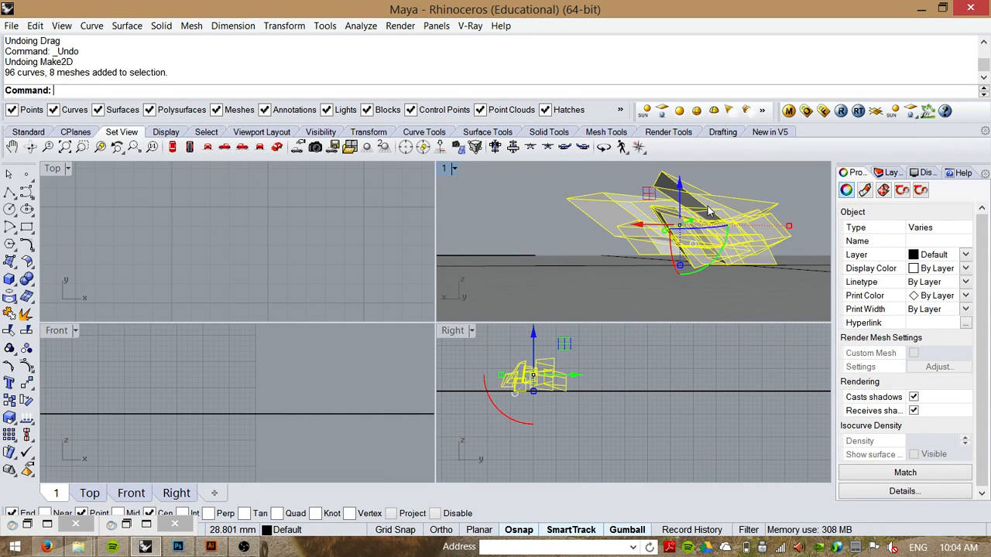
{"action": "type", "text": "Mesh"}
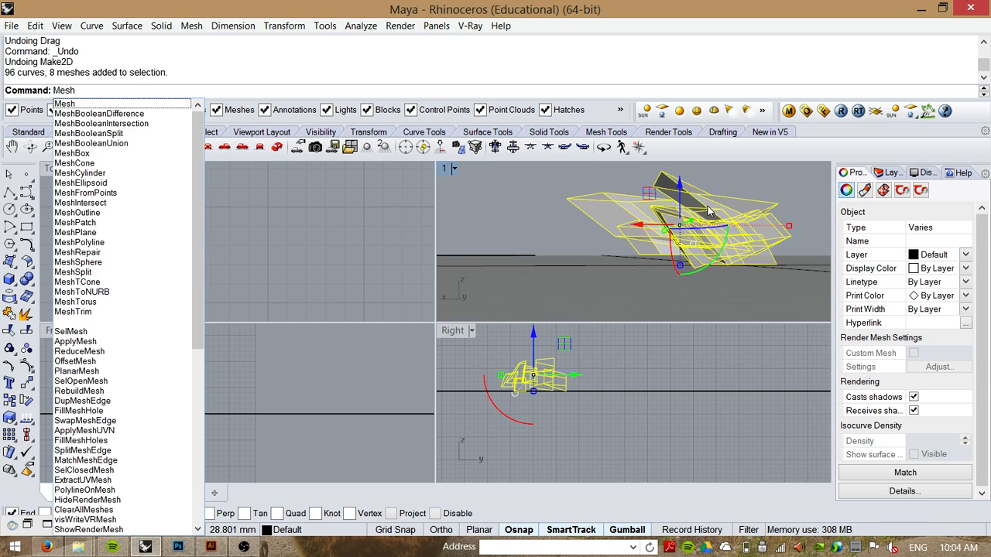
{"action": "type", "text": "Outline"}
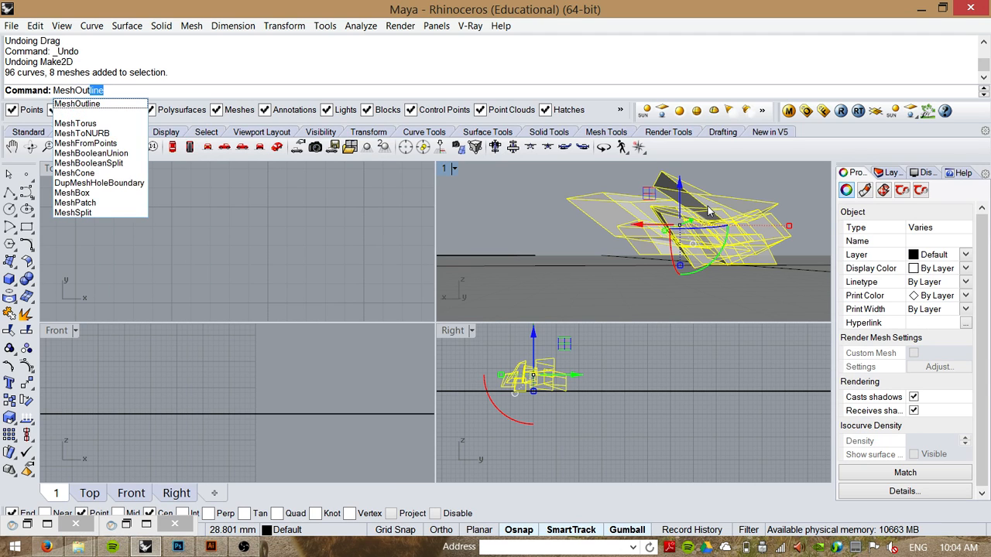
{"action": "key", "text": "Return"}
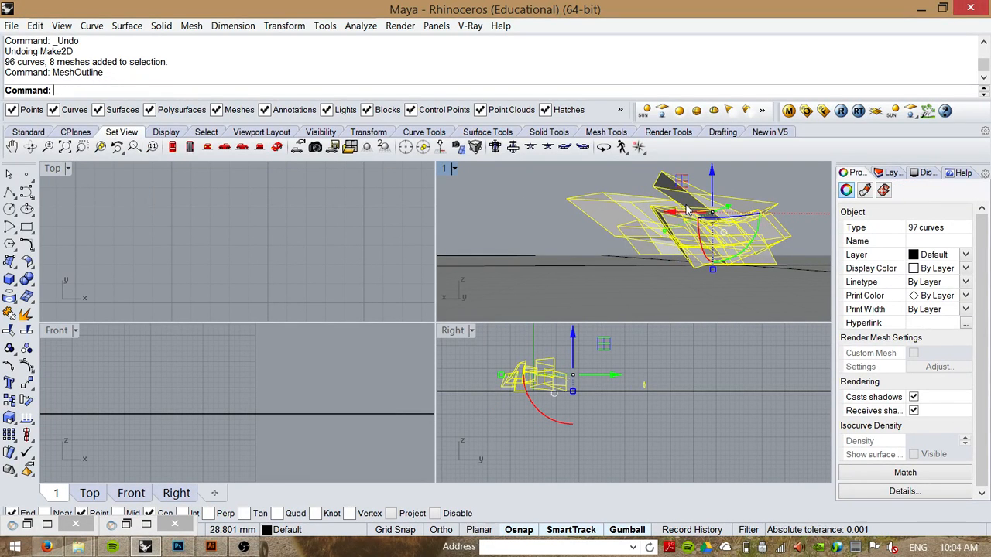
Move the wireframe and outline curves about 40 mm away from the building to inspect them, and undo the move.
{"action": "scroll", "coordinate": [658, 223], "scroll_direction": "down", "scroll_amount": 5}
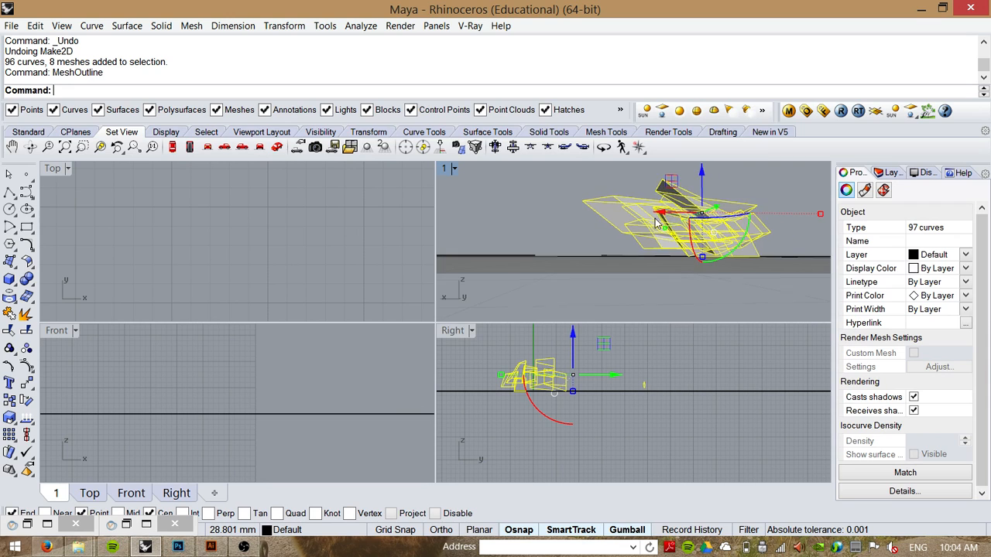
{"action": "left_click_drag", "start_coordinate": [652, 302], "coordinate": [474, 249]}
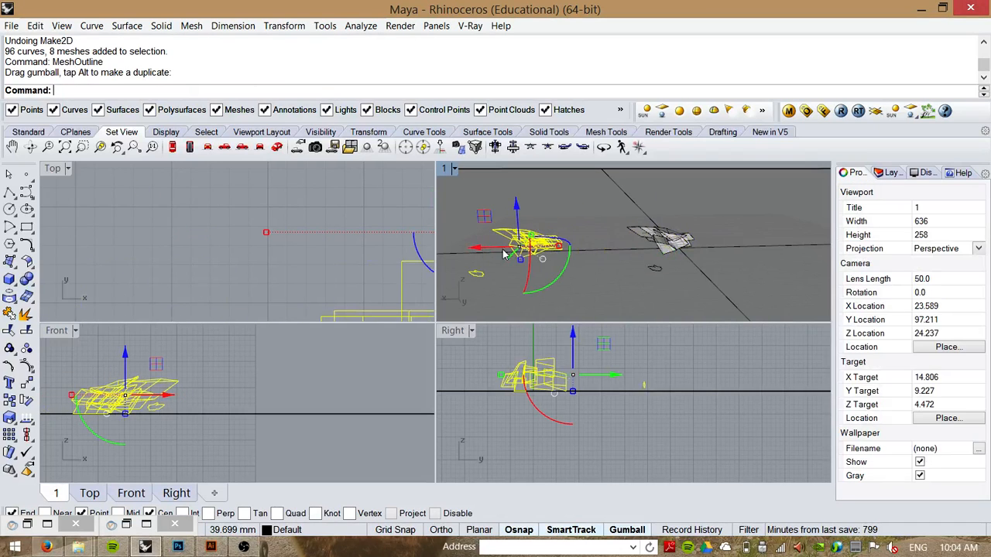
{"action": "scroll", "coordinate": [504, 239], "scroll_direction": "up", "scroll_amount": 6}
{"action": "scroll", "coordinate": [600, 246], "scroll_direction": "down", "scroll_amount": 4}
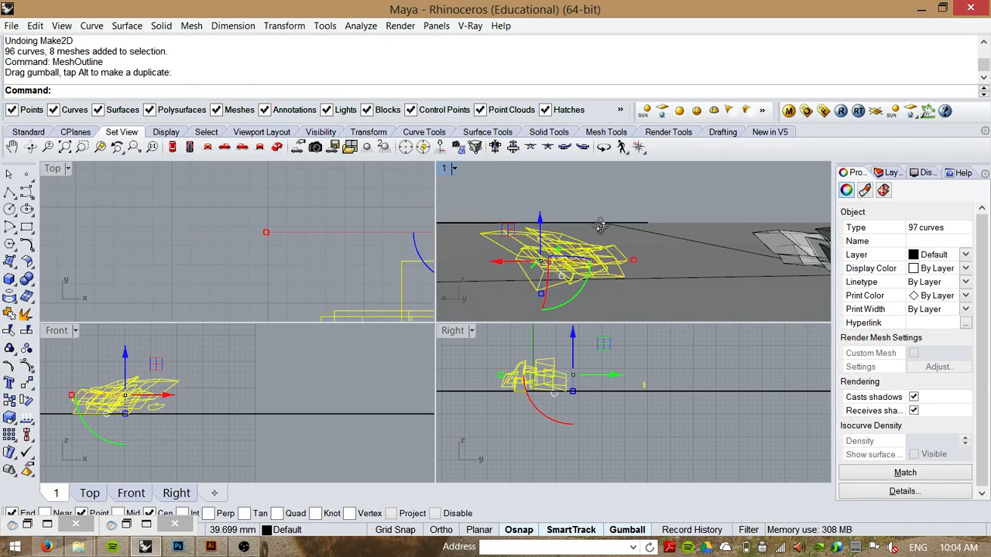
{"action": "key", "text": "ctrl+z"}
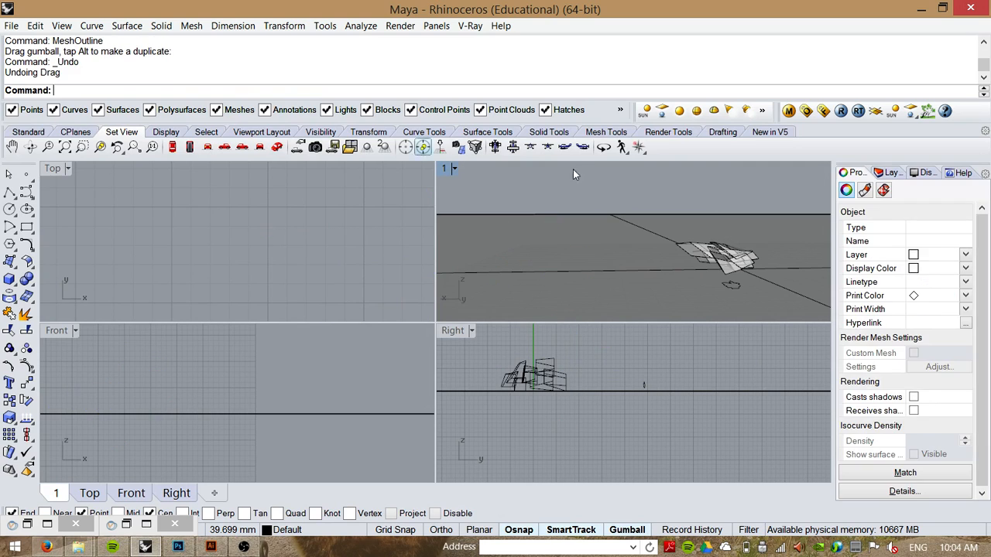
Restore the named view 1 again in the perspective viewport.
{"action": "left_click", "coordinate": [593, 192]}
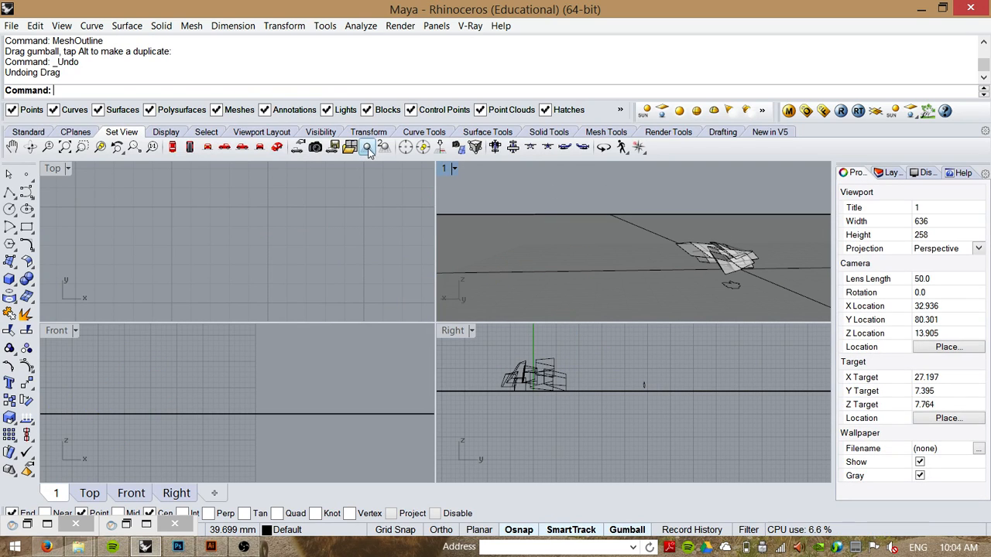
{"action": "right_click", "coordinate": [333, 148]}
{"action": "type", "text": "1"}
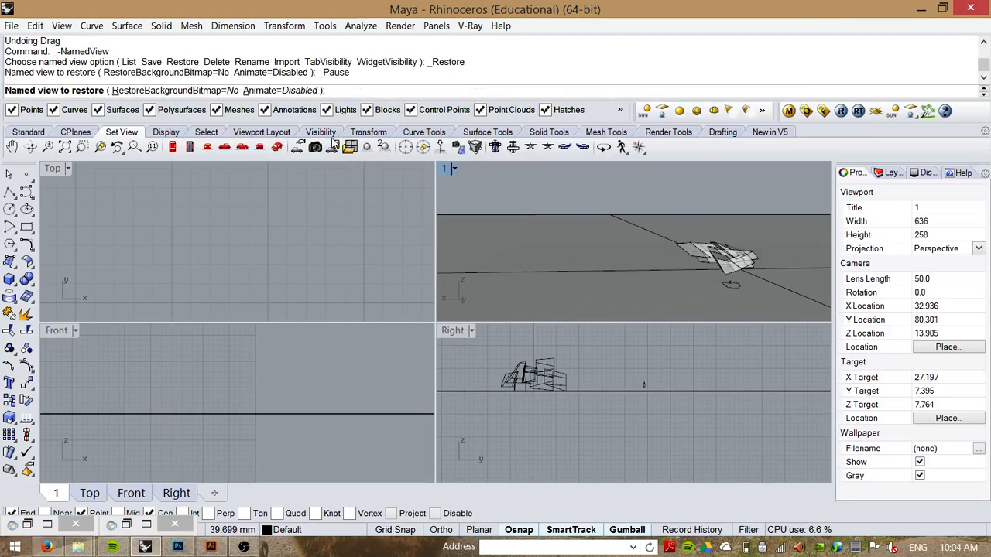
{"action": "key", "text": "Return"}
{"action": "key", "text": "Return"}
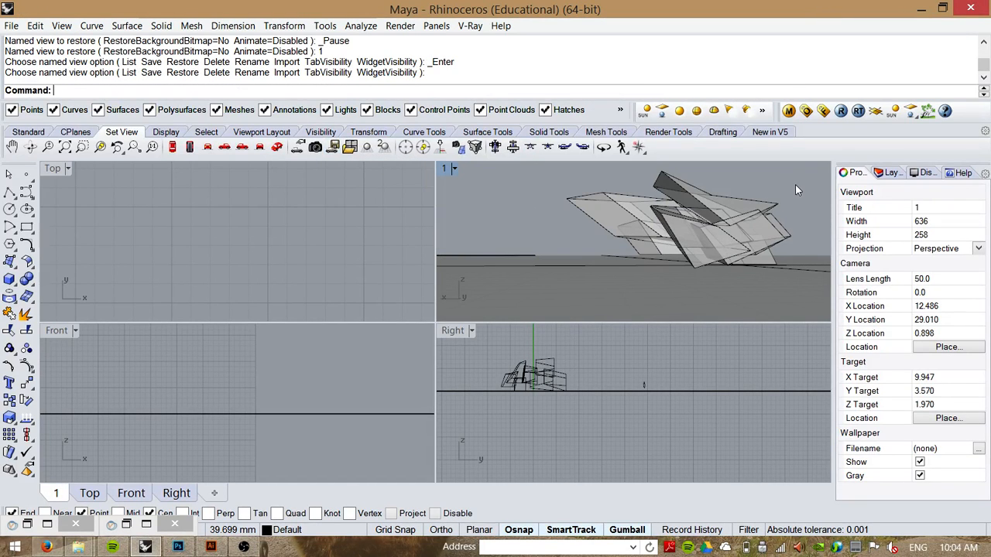
Select only the closed mesh outline curve around the building and make a 2D drawing of it with Make2D.
{"action": "left_click", "coordinate": [586, 244]}
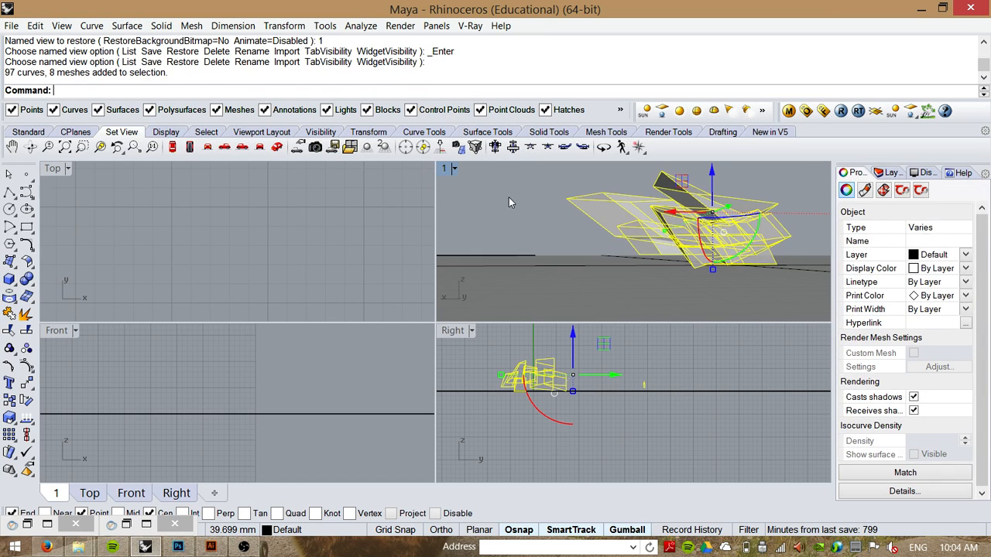
{"action": "left_click", "coordinate": [591, 214]}
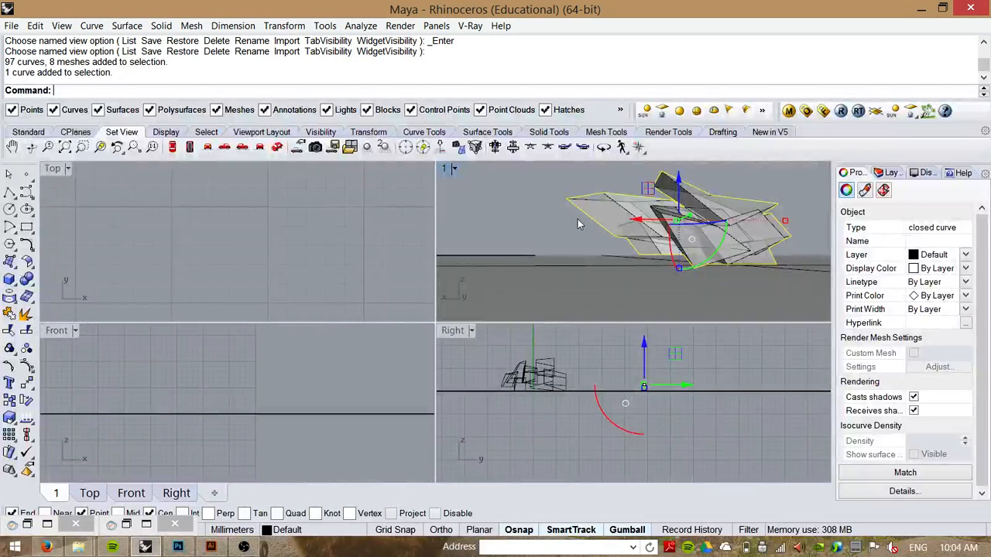
{"action": "type", "text": "Make2D"}
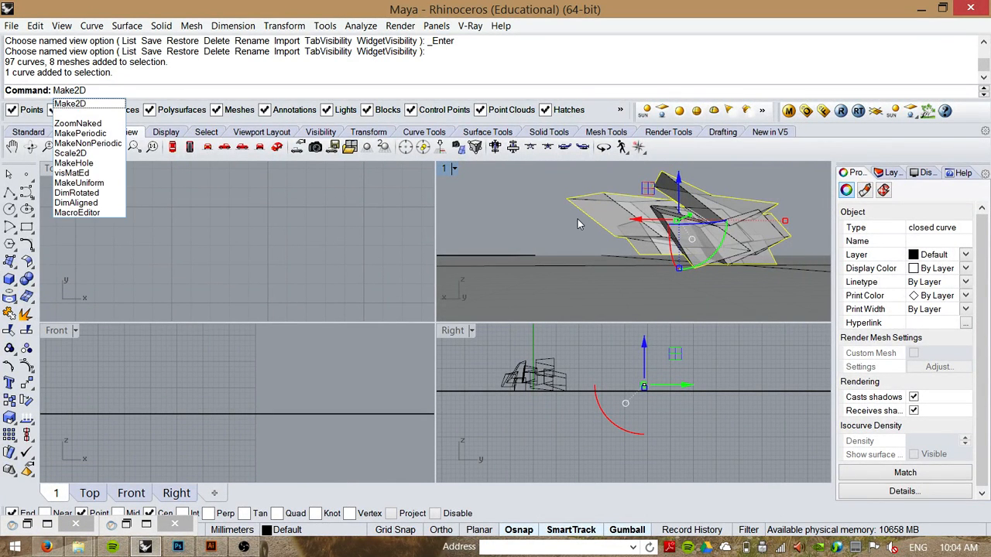
{"action": "key", "text": "Return"}
{"action": "left_click", "coordinate": [684, 425]}
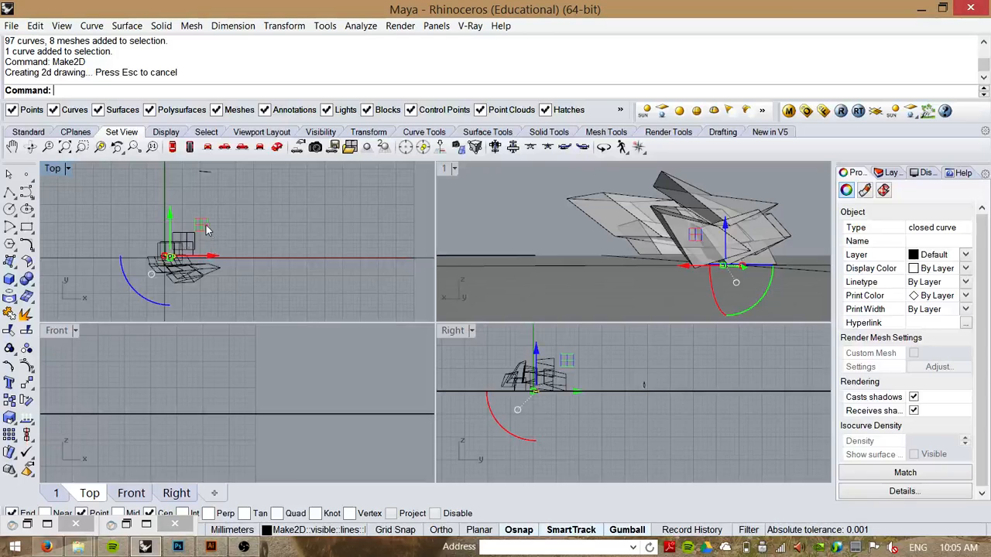
Move the 2D outline curve about 45 mm away from the building in the Top view and nudge it slightly further.
{"action": "left_click_drag", "start_coordinate": [176, 252], "coordinate": [348, 244]}
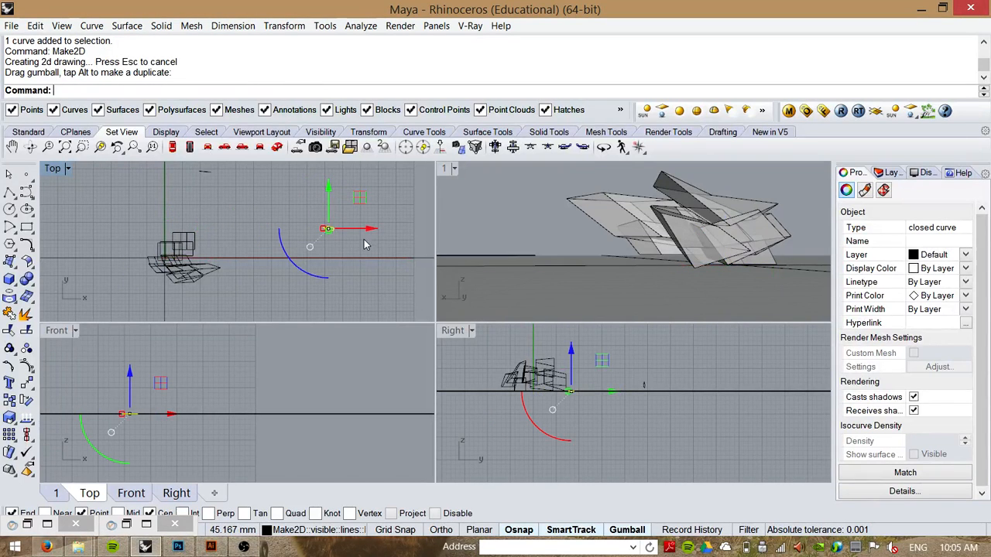
{"action": "scroll", "coordinate": [336, 232], "scroll_direction": "up", "scroll_amount": 15}
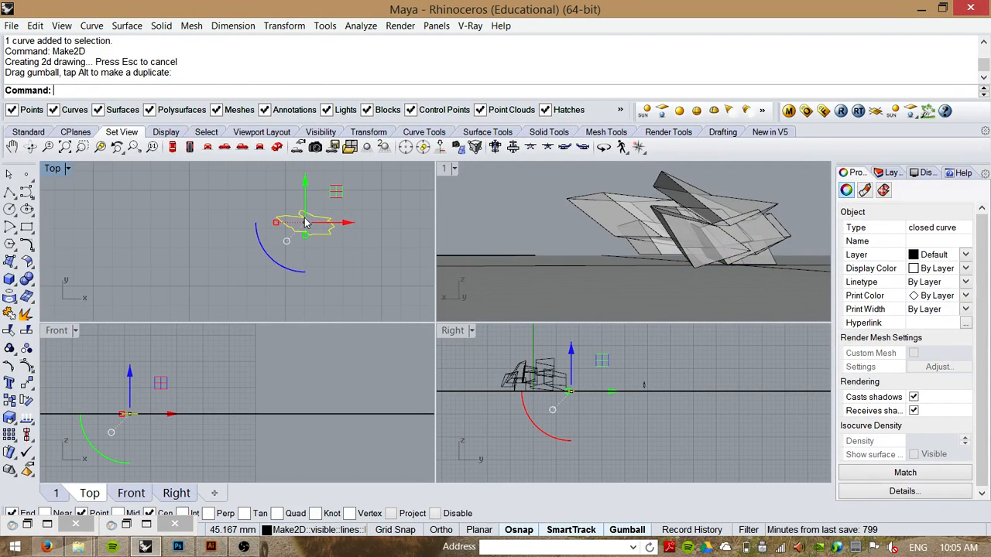
{"action": "scroll", "coordinate": [325, 229], "scroll_direction": "up", "scroll_amount": 5}
{"action": "scroll", "coordinate": [324, 262], "scroll_direction": "up", "scroll_amount": 4}
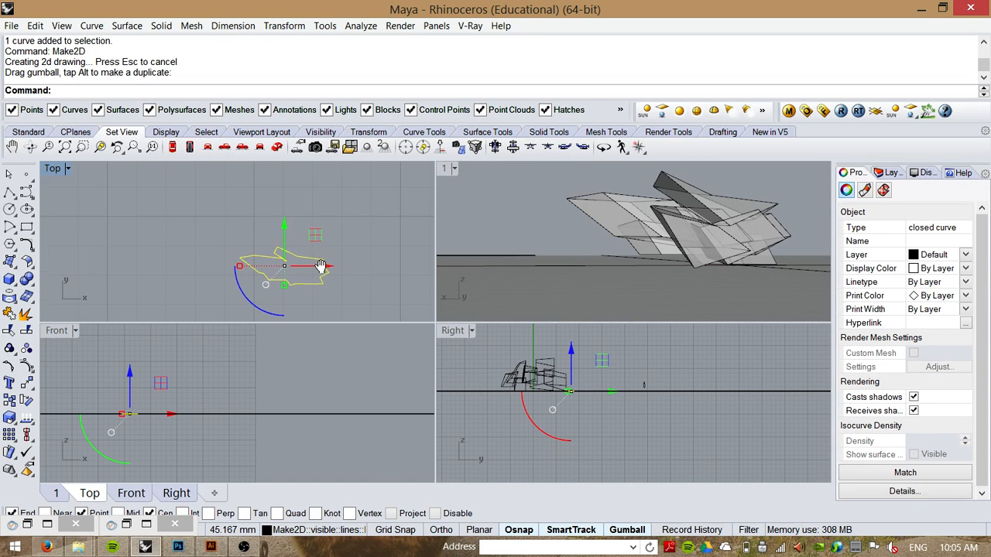
{"action": "left_click_drag", "start_coordinate": [271, 284], "coordinate": [278, 279]}
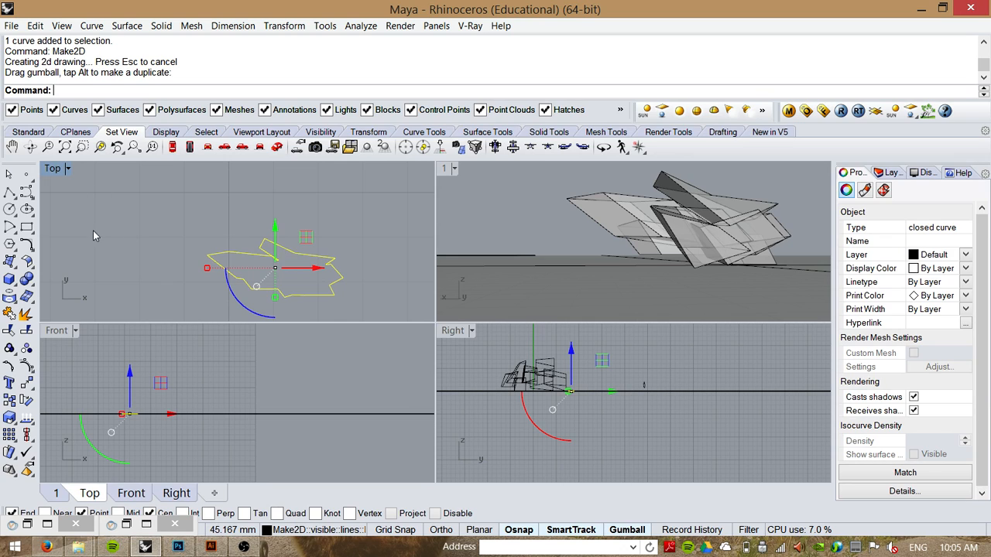
{"action": "left_click_drag", "start_coordinate": [93, 230], "coordinate": [108, 208]}
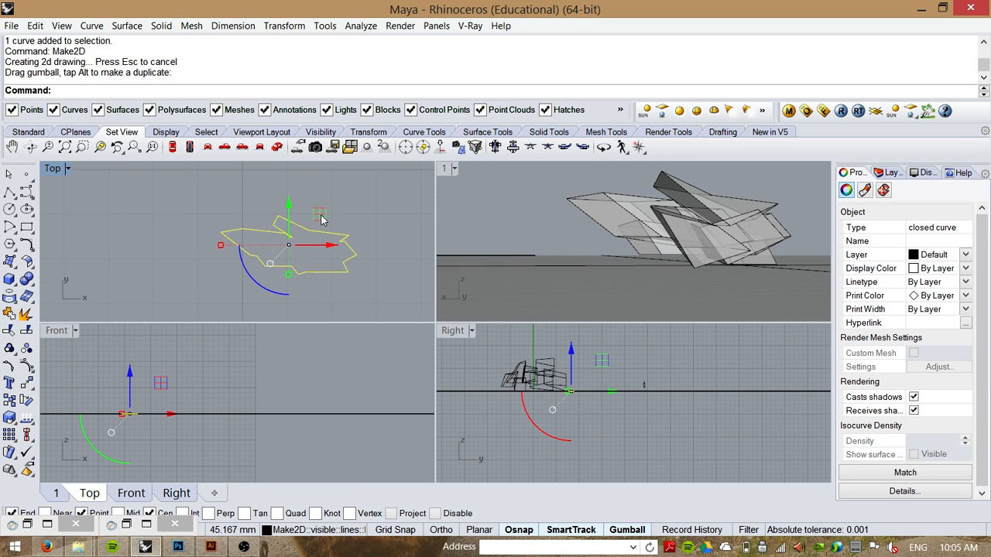
{"action": "left_click_drag", "start_coordinate": [322, 221], "coordinate": [333, 210]}
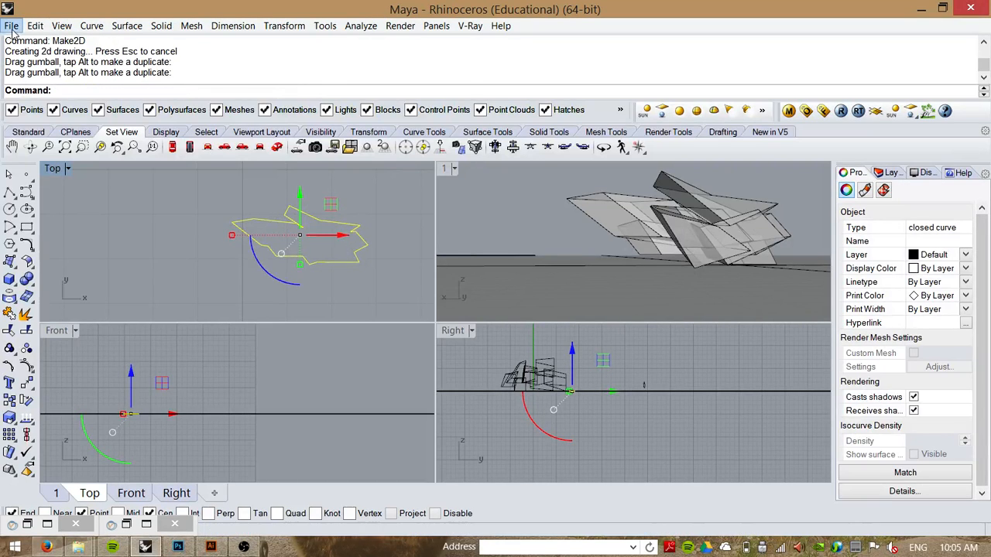
{"action": "left_click", "coordinate": [12, 27]}
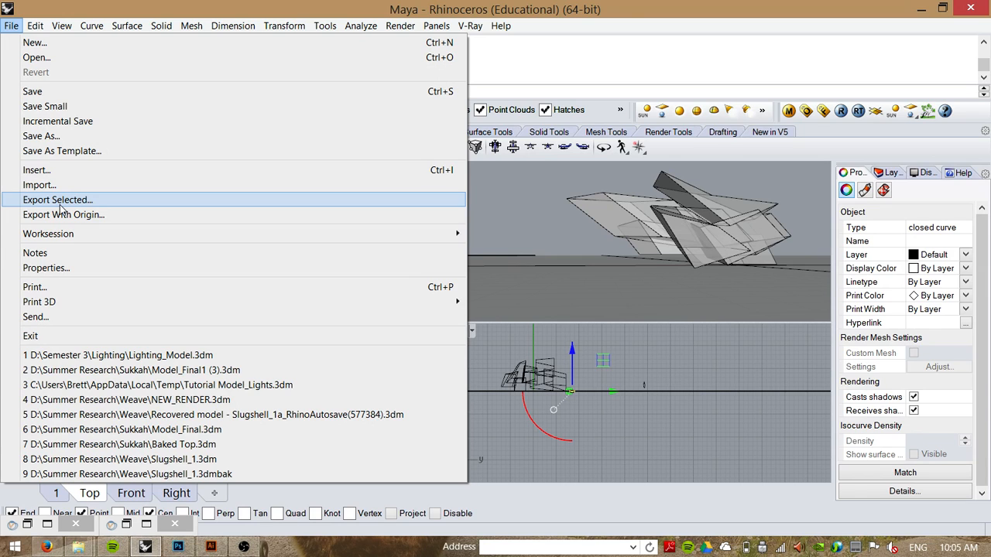
{"action": "left_click", "coordinate": [641, 9]}
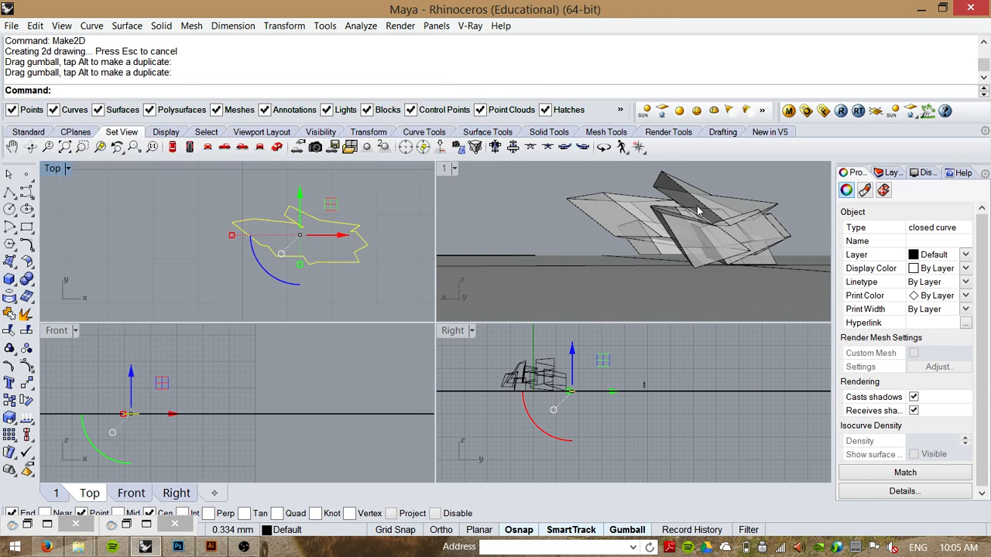
Select the building meshes together with their curves in view 1 and extract their wireframe with ExtractWireframe.
{"action": "left_click_drag", "start_coordinate": [796, 180], "coordinate": [565, 240]}
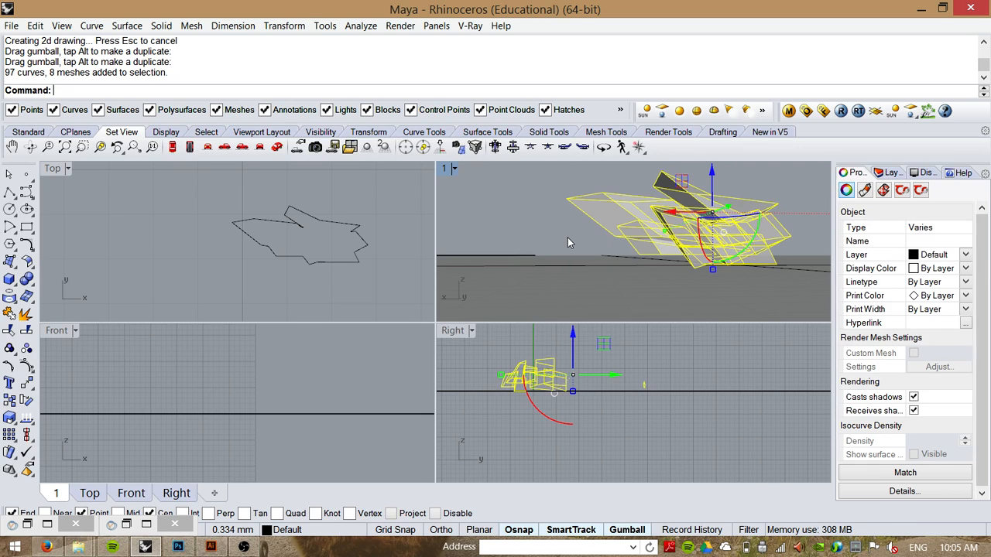
{"action": "left_click", "coordinate": [569, 238]}
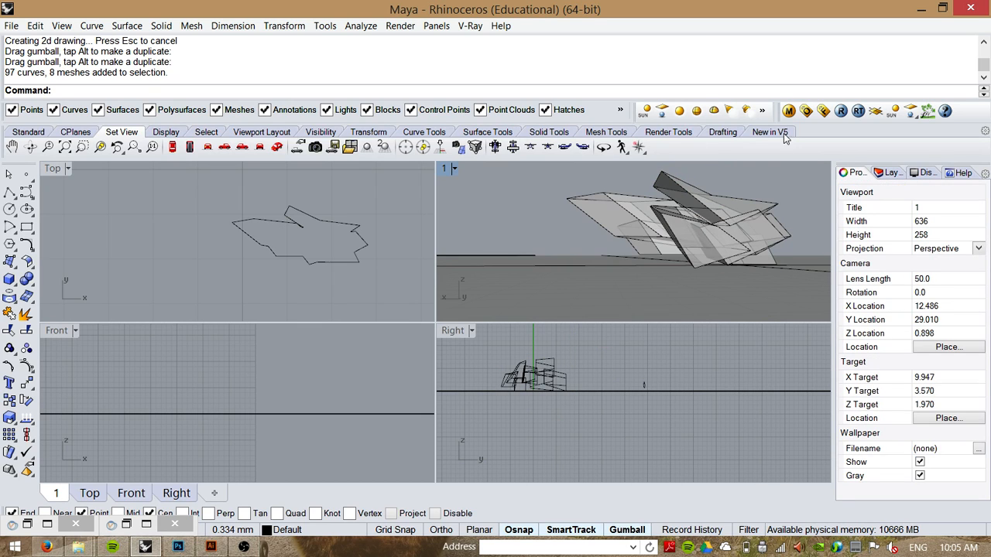
{"action": "left_click_drag", "start_coordinate": [816, 178], "coordinate": [561, 249]}
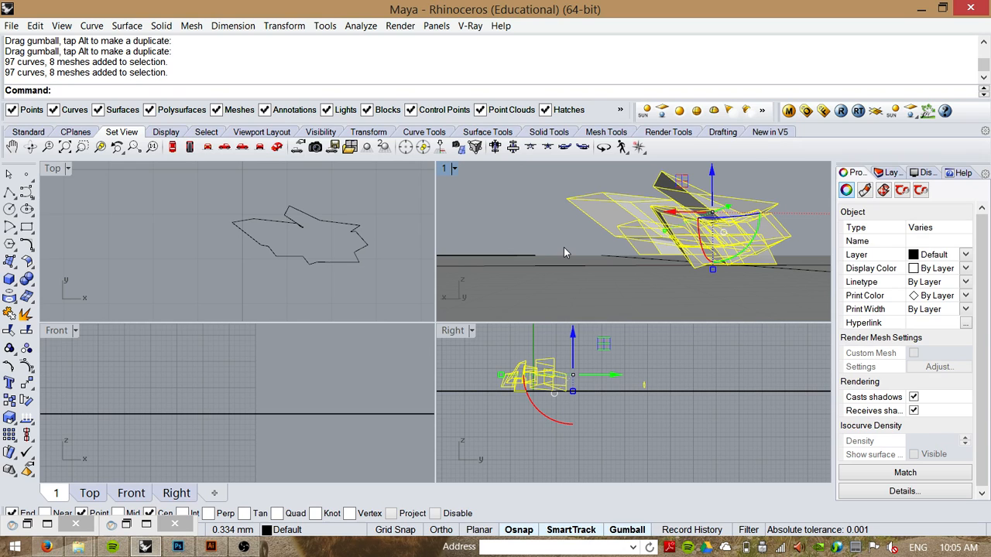
{"action": "type", "text": "Extrac"}
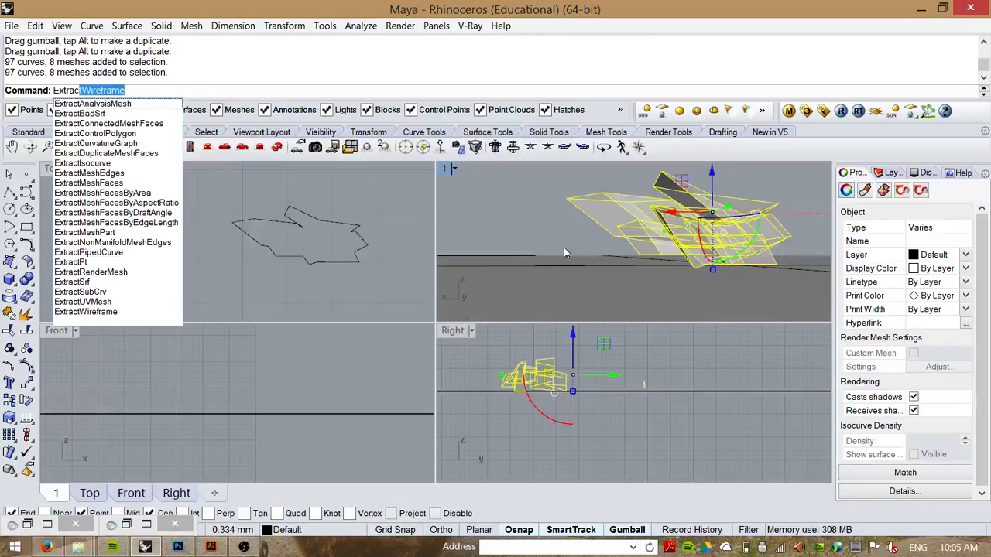
{"action": "key", "text": "Return"}
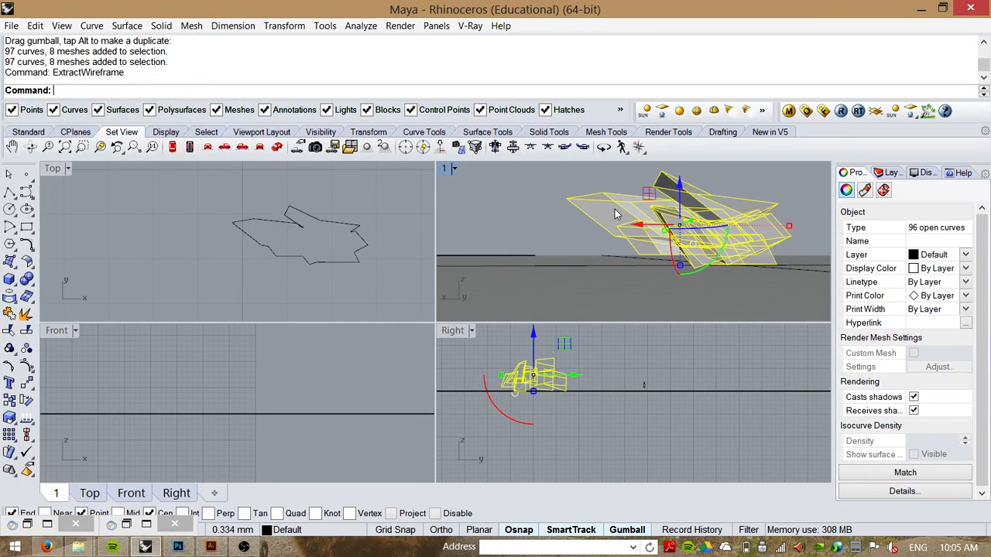
Make a 2D drawing of the extracted wireframe with Make2D, using Current View, Show hidden lines and Maintain source layers.
{"action": "type", "text": "Make2D"}
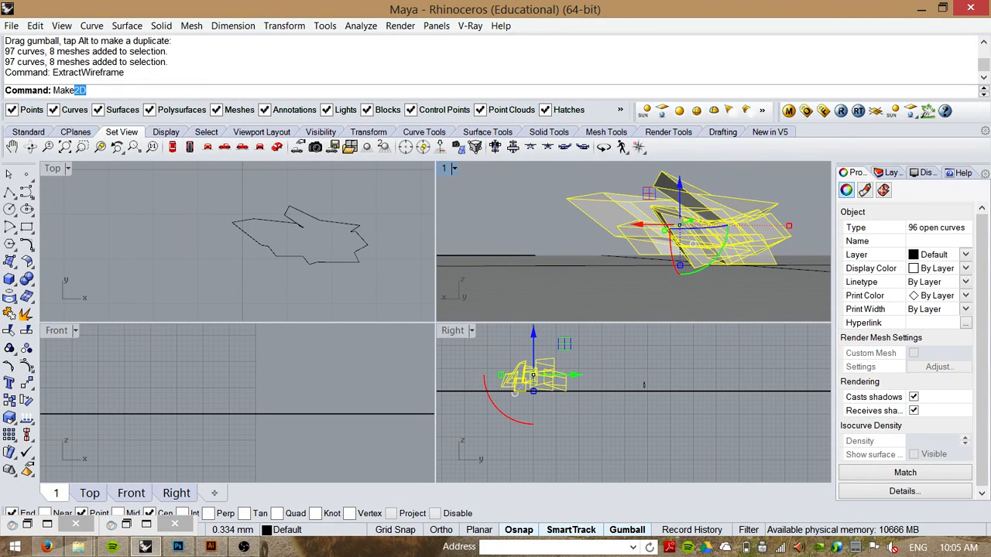
{"action": "key", "text": "Return"}
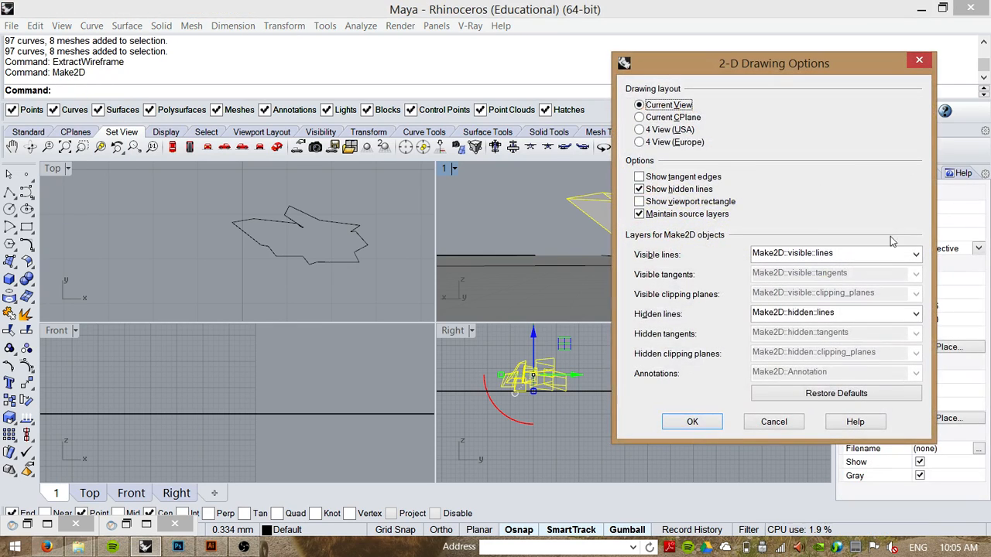
{"action": "left_click", "coordinate": [692, 422]}
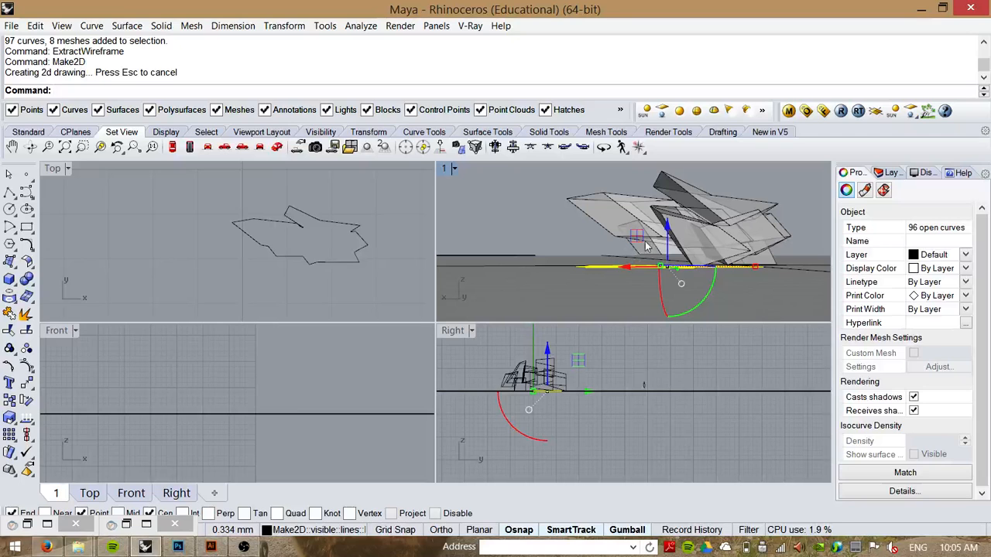
Move the 2D wireframe drawing about 27 mm away from the building in the Top view and deselect it.
{"action": "scroll", "coordinate": [295, 236], "scroll_direction": "down", "scroll_amount": 16}
{"action": "left_click_drag", "start_coordinate": [201, 241], "coordinate": [384, 200]}
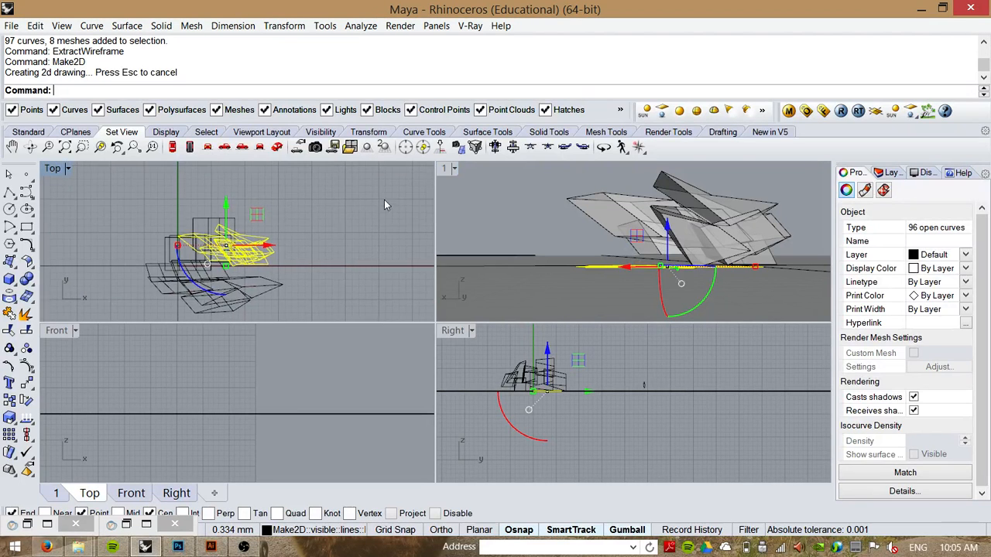
{"action": "scroll", "coordinate": [179, 256], "scroll_direction": "down", "scroll_amount": 5}
{"action": "mouse_move", "coordinate": [211, 222]}
{"action": "left_mouse_down"}
{"action": "mouse_move", "coordinate": [312, 197]}
{"action": "mouse_move", "coordinate": [280, 208]}
{"action": "left_mouse_up"}
{"action": "key", "text": "Escape"}
{"action": "scroll", "coordinate": [257, 233], "scroll_direction": "up", "scroll_amount": 12}
{"action": "scroll", "coordinate": [352, 229], "scroll_direction": "up", "scroll_amount": 4}
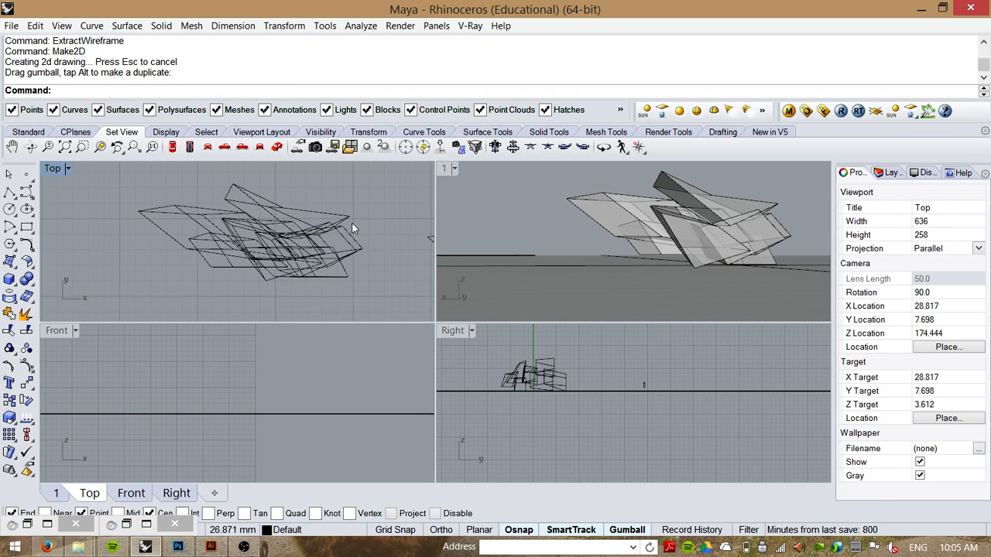
Compare the 2D wireframe with the outline drawing in the Top view and look up the command for exporting the selected curves.
{"action": "scroll", "coordinate": [149, 244], "scroll_direction": "down", "scroll_amount": 4}
{"action": "scroll", "coordinate": [360, 234], "scroll_direction": "up", "scroll_amount": 6}
{"action": "scroll", "coordinate": [364, 236], "scroll_direction": "down", "scroll_amount": 2}
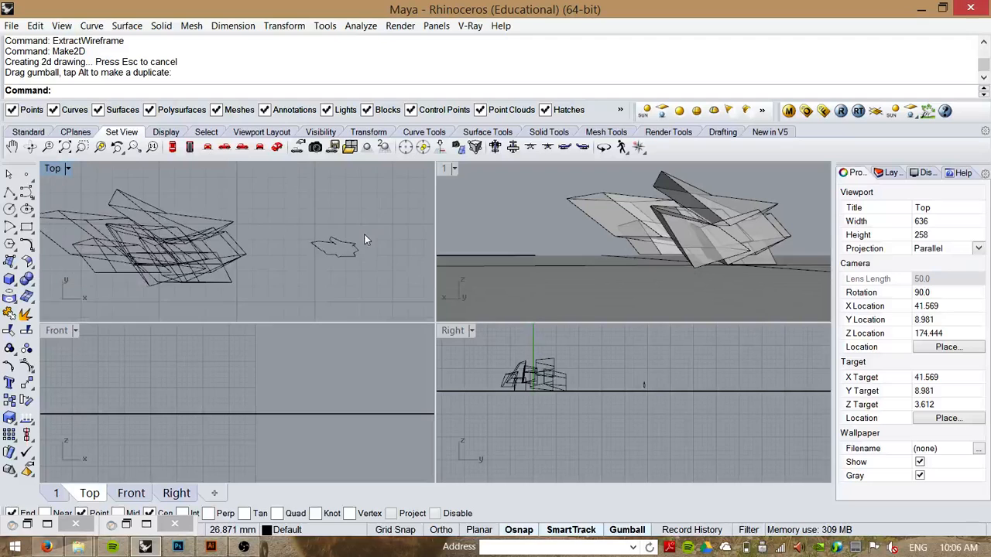
{"action": "scroll", "coordinate": [149, 252], "scroll_direction": "up", "scroll_amount": 2}
{"action": "scroll", "coordinate": [333, 248], "scroll_direction": "down", "scroll_amount": 6}
{"action": "scroll", "coordinate": [203, 237], "scroll_direction": "up", "scroll_amount": 4}
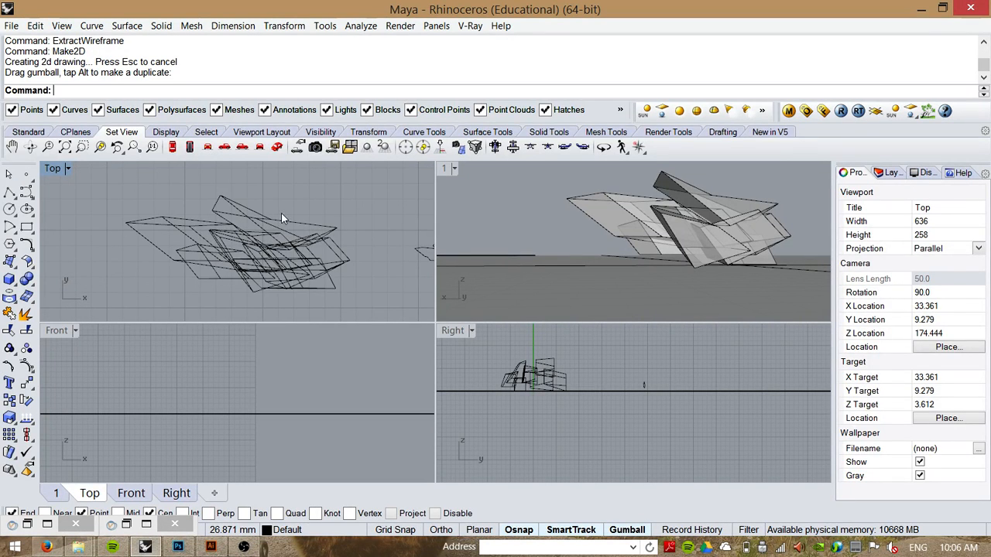
{"action": "scroll", "coordinate": [281, 213], "scroll_direction": "up", "scroll_amount": 1}
{"action": "scroll", "coordinate": [209, 259], "scroll_direction": "down", "scroll_amount": 1}
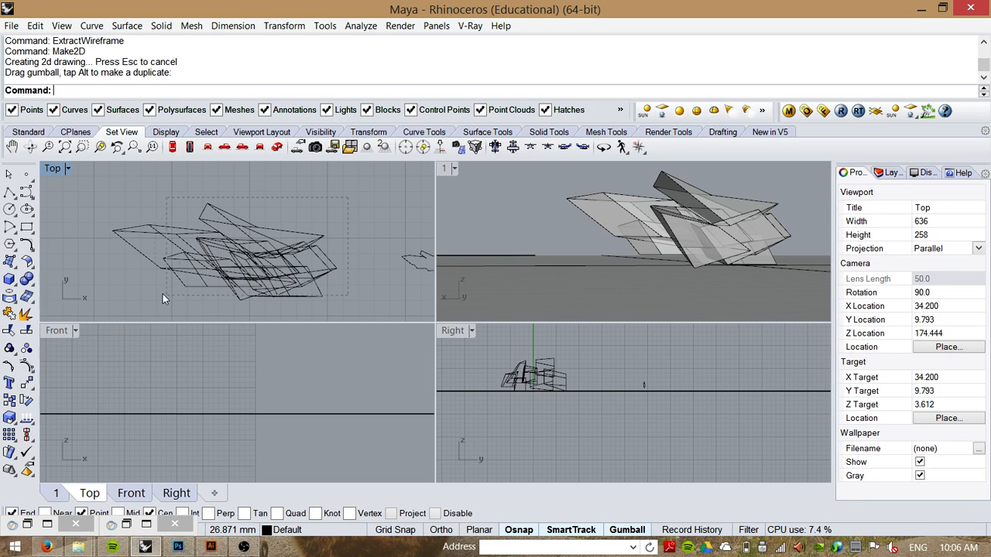
{"action": "left_click_drag", "start_coordinate": [163, 299], "coordinate": [163, 298]}
{"action": "left_click", "coordinate": [11, 25]}
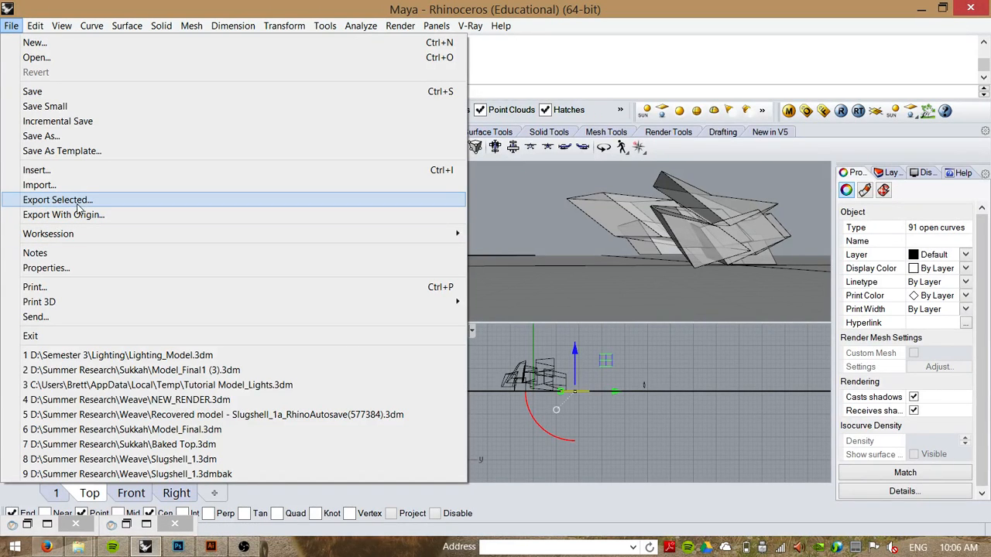
{"action": "left_click", "coordinate": [501, 207]}
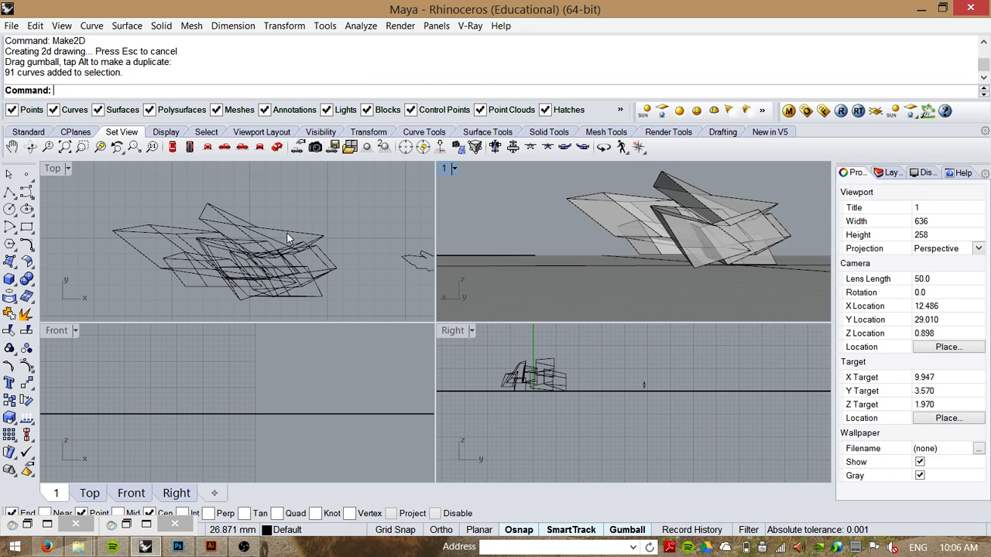
Switch to the Wireframe drawing in Illustrator, turn off the dashed line for the whole linework group and set its stroke to 1 pt.
{"action": "left_click", "coordinate": [211, 547]}
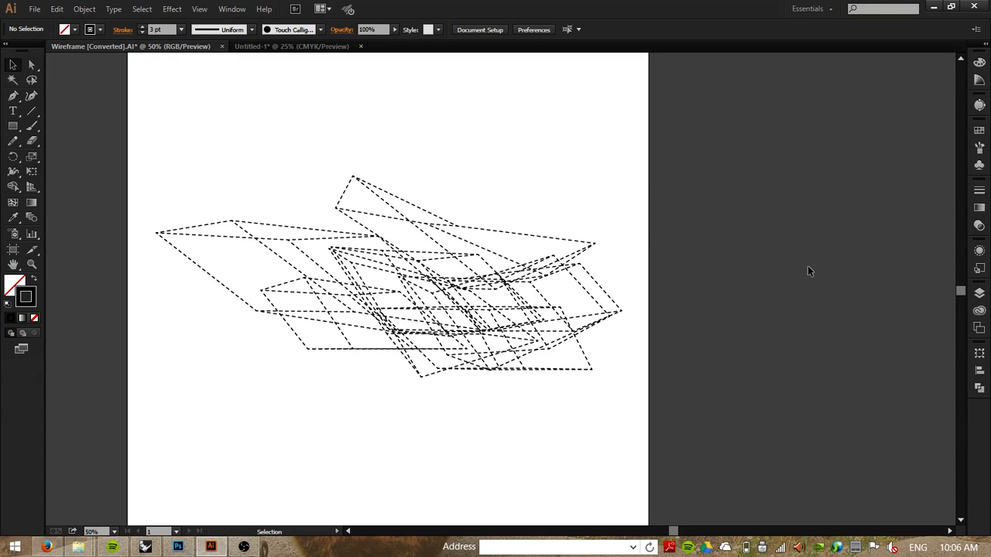
{"action": "left_click_drag", "start_coordinate": [721, 124], "coordinate": [105, 448]}
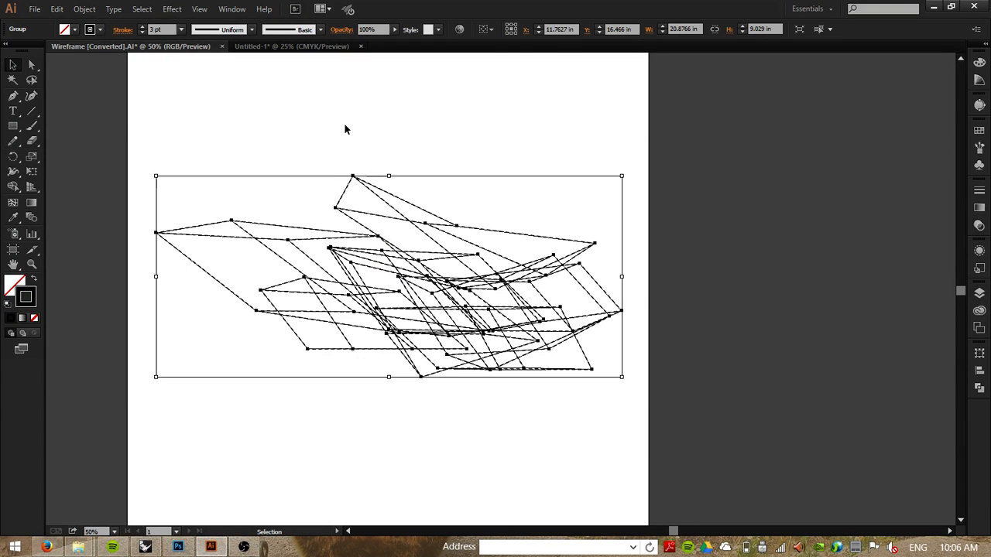
{"action": "left_click", "coordinate": [977, 192]}
{"action": "left_click", "coordinate": [832, 268]}
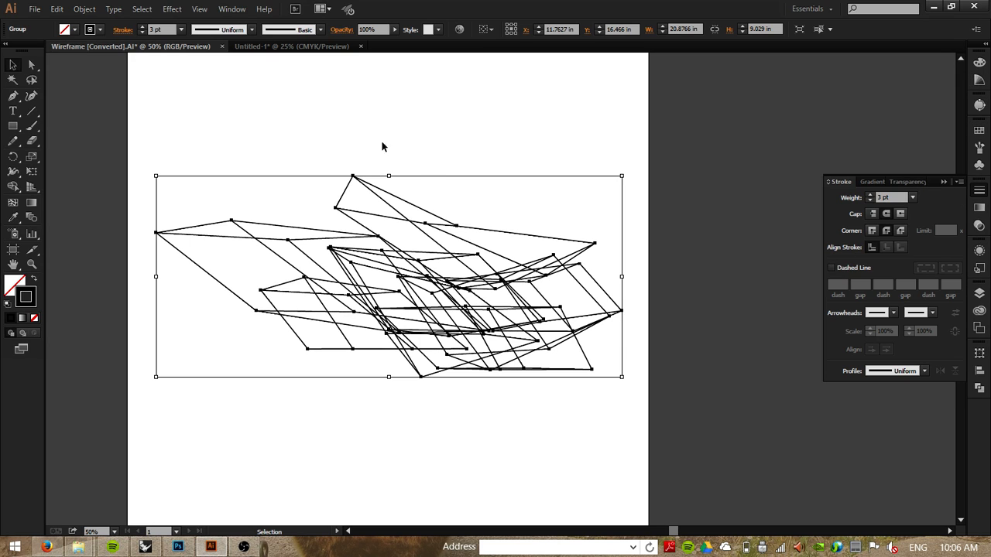
{"action": "left_click", "coordinate": [143, 32]}
{"action": "left_click", "coordinate": [142, 32]}
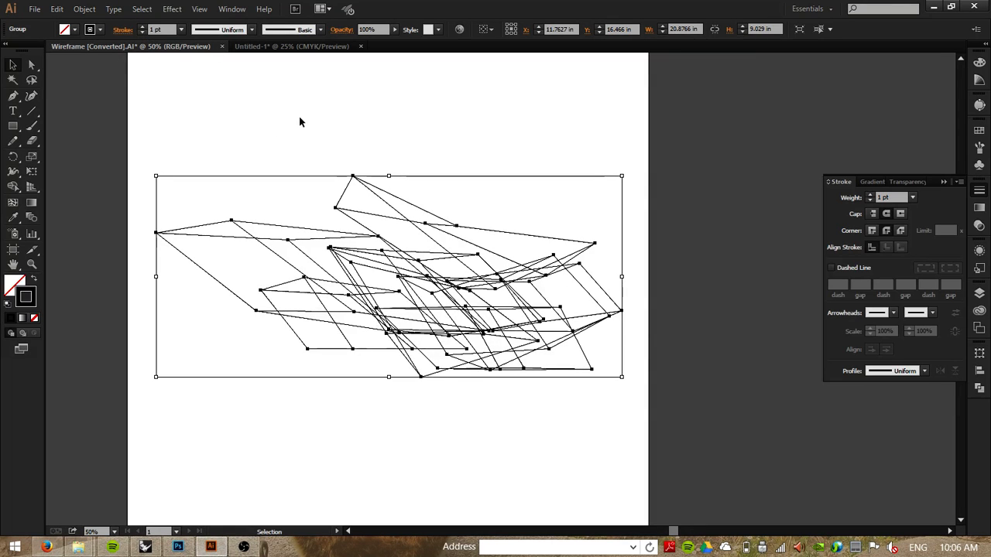
{"action": "left_click", "coordinate": [670, 229]}
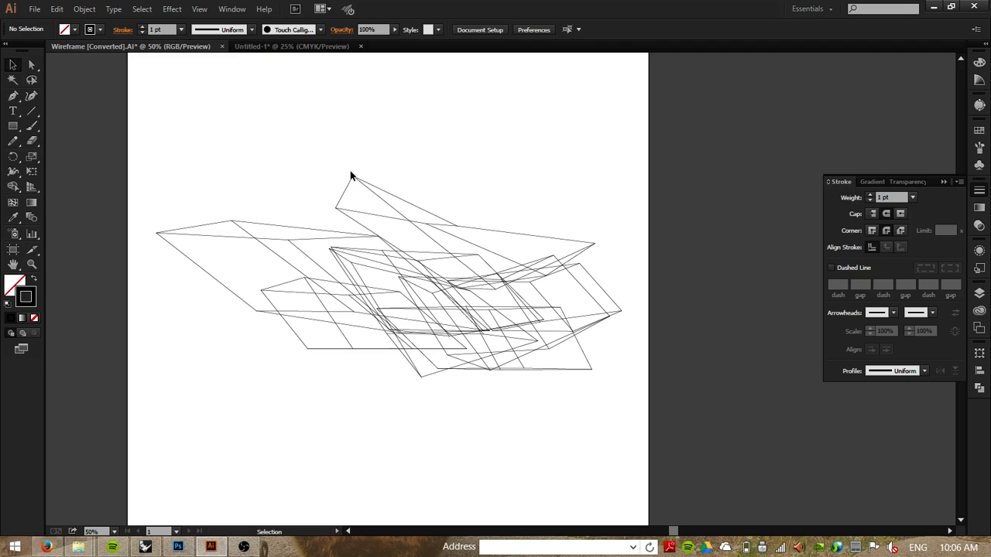
Ungroup the wireframe linework so that its lines can be selected individually.
{"action": "left_click_drag", "start_coordinate": [699, 114], "coordinate": [129, 434]}
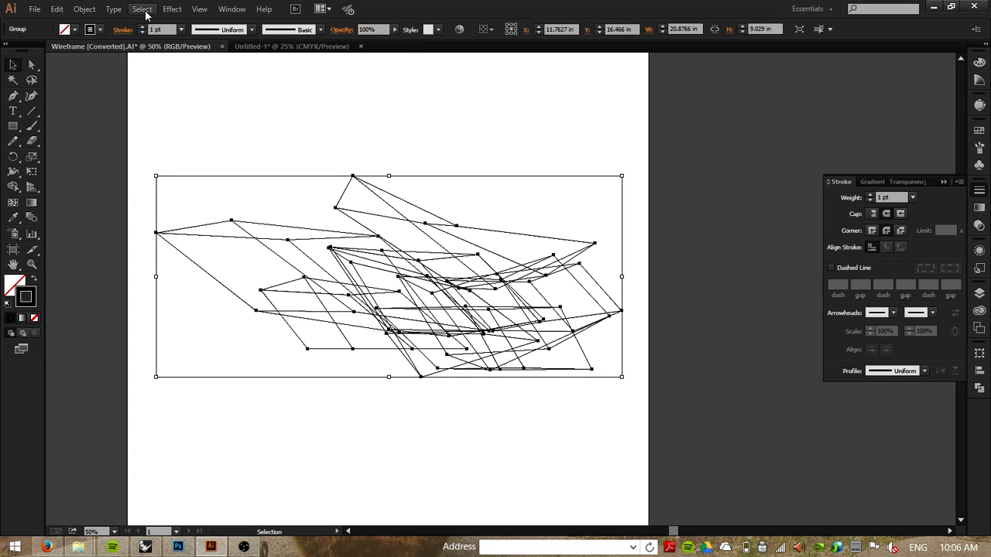
{"action": "left_click", "coordinate": [239, 143]}
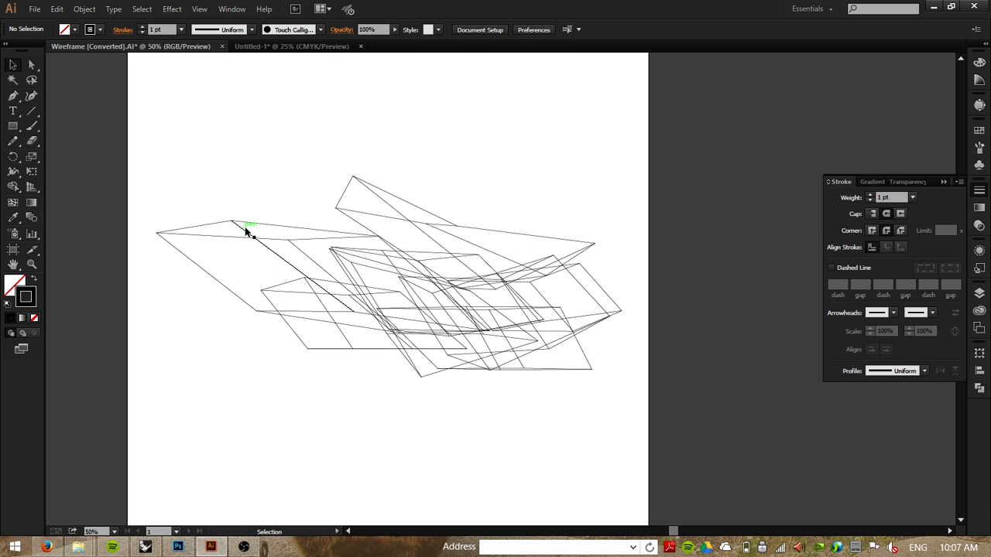
{"action": "left_click", "coordinate": [264, 227]}
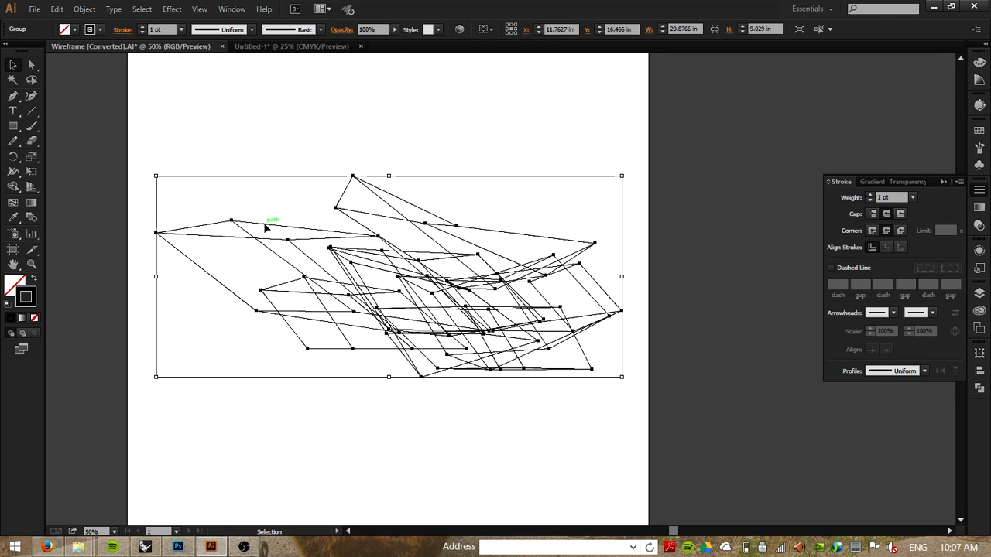
{"action": "right_click", "coordinate": [264, 227]}
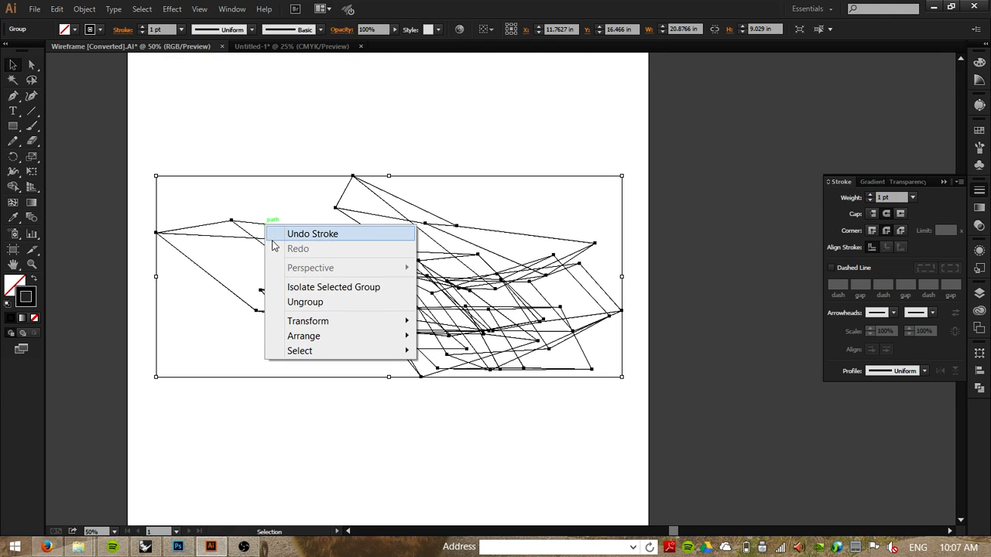
{"action": "left_click", "coordinate": [313, 306]}
{"action": "left_click", "coordinate": [275, 221]}
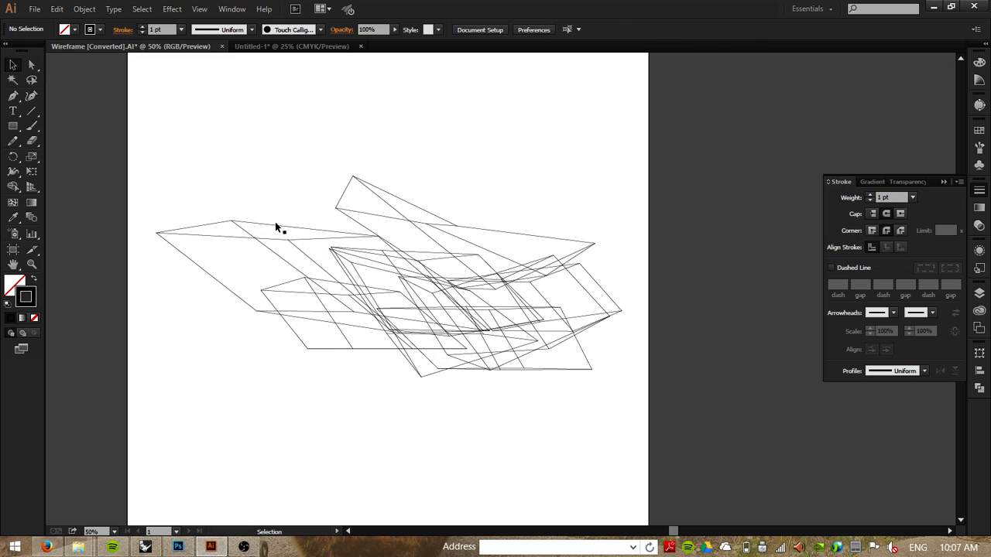
Select every wireframe line that shares the same fill and stroke as one of the upper roof lines.
{"action": "left_click", "coordinate": [276, 228]}
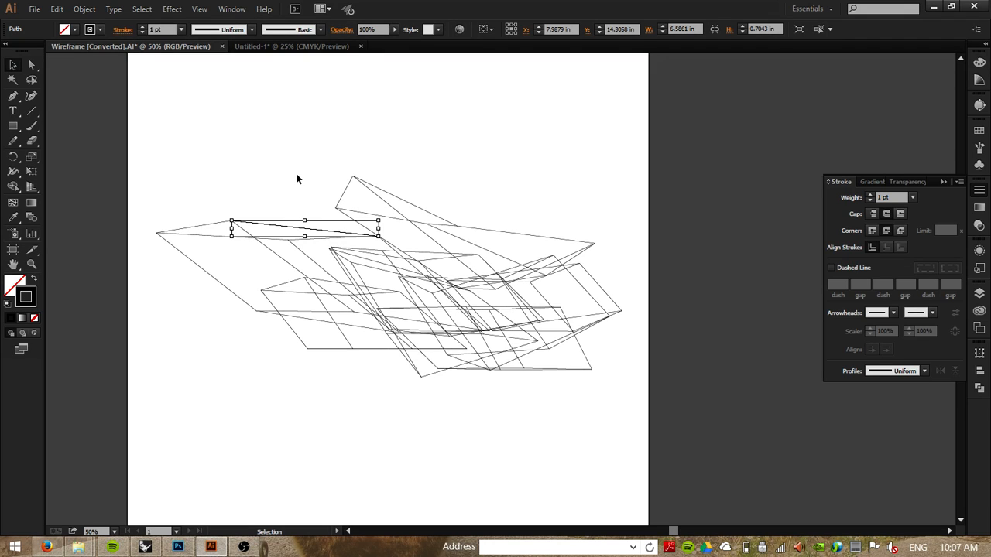
{"action": "left_click", "coordinate": [142, 10]}
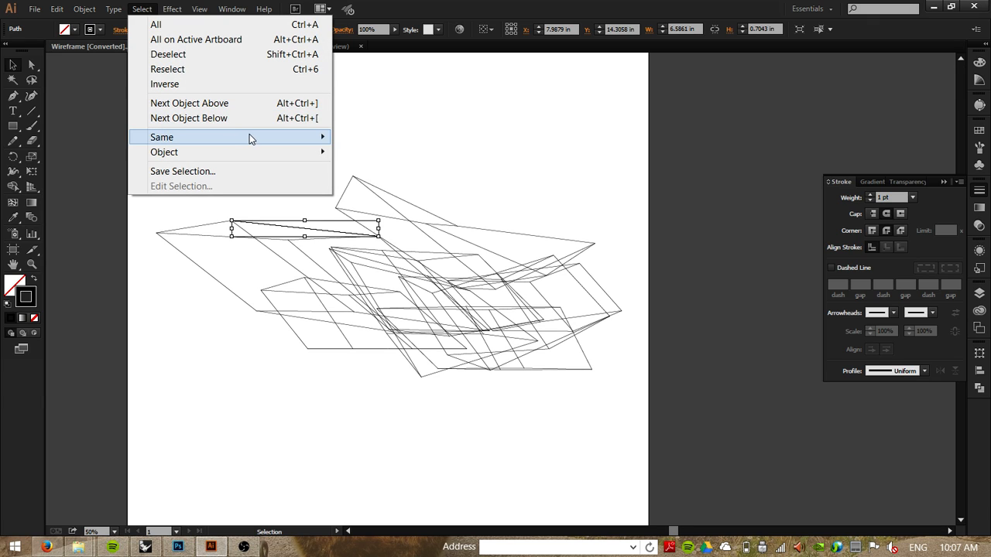
{"action": "mouse_move", "coordinate": [260, 140]}
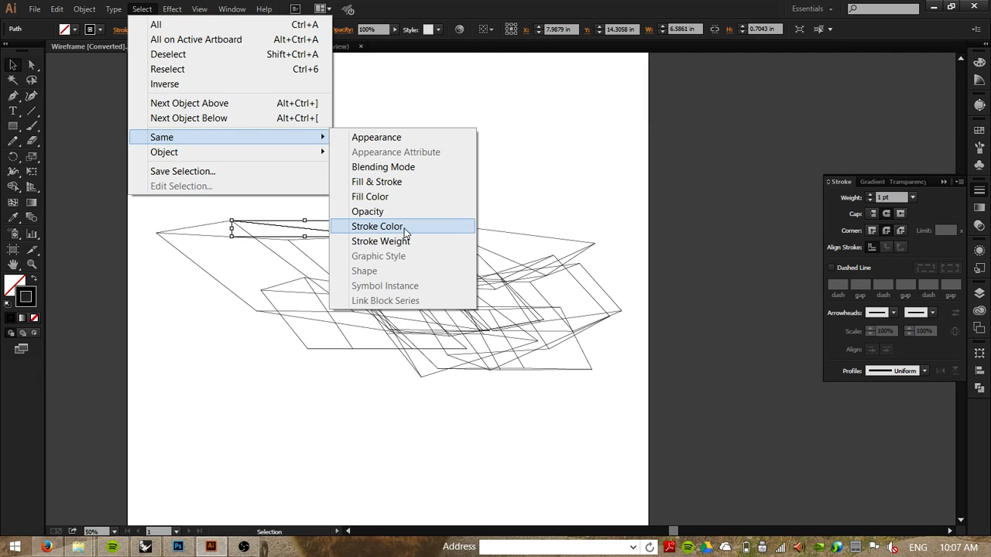
{"action": "left_click", "coordinate": [387, 182]}
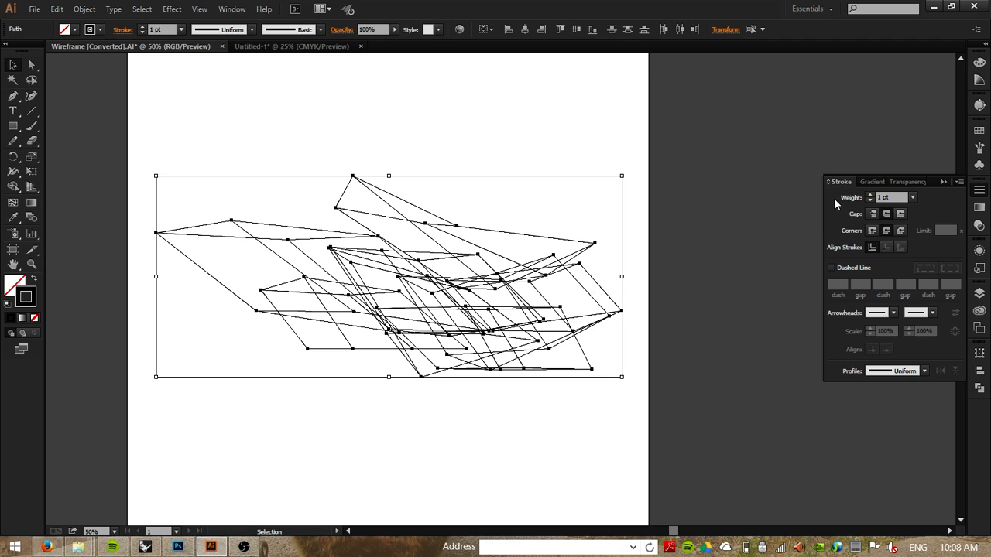
Turn on a dashed stroke with a 10 pt dash and 10 pt gap for the selected wireframe lines and deselect them.
{"action": "left_click", "coordinate": [833, 268]}
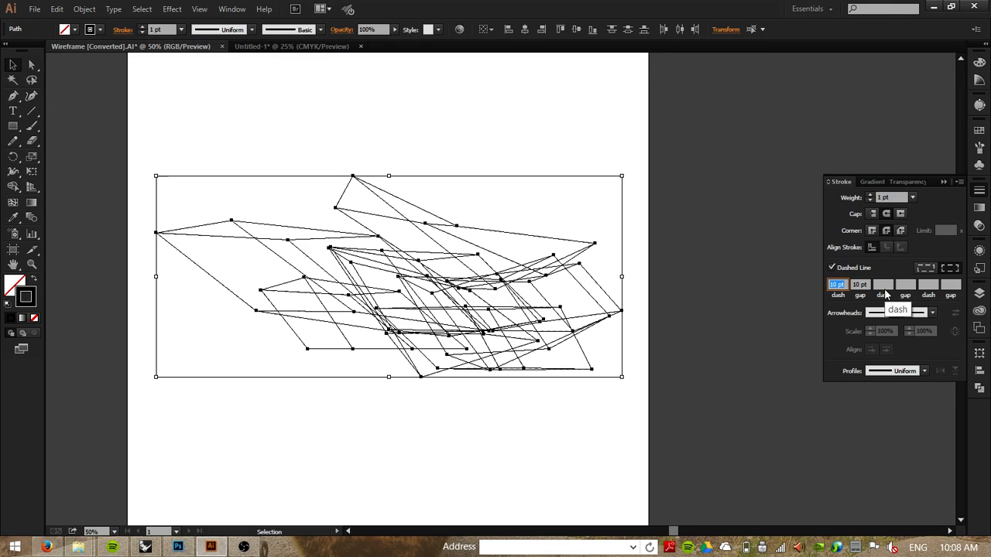
{"action": "type", "text": "10"}
{"action": "key", "text": "Tab"}
{"action": "type", "text": "10"}
{"action": "key", "text": "Tab"}
{"action": "left_click", "coordinate": [699, 209]}
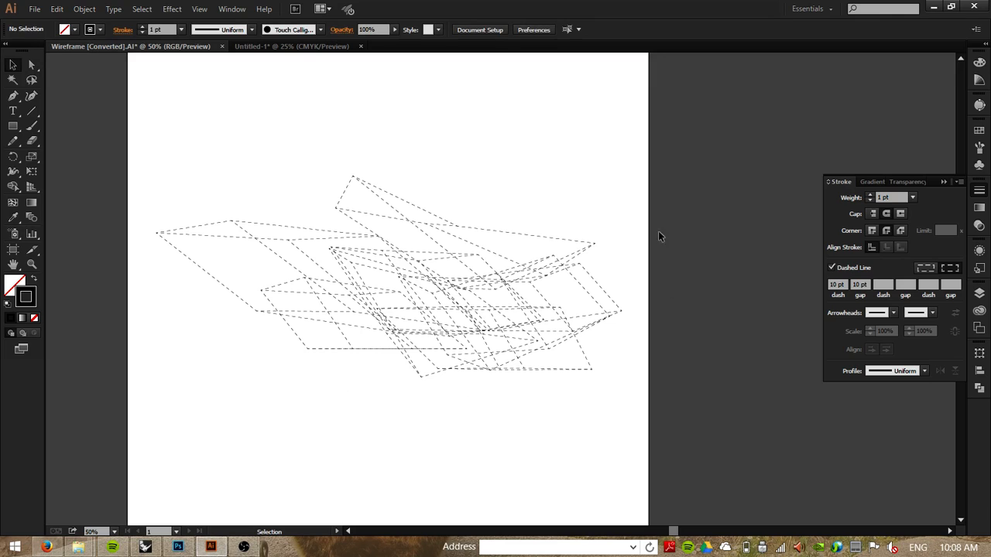
Select the whole wireframe drawing, set its stroke weight to 3 pt and deselect it.
{"action": "left_click_drag", "start_coordinate": [739, 125], "coordinate": [141, 431]}
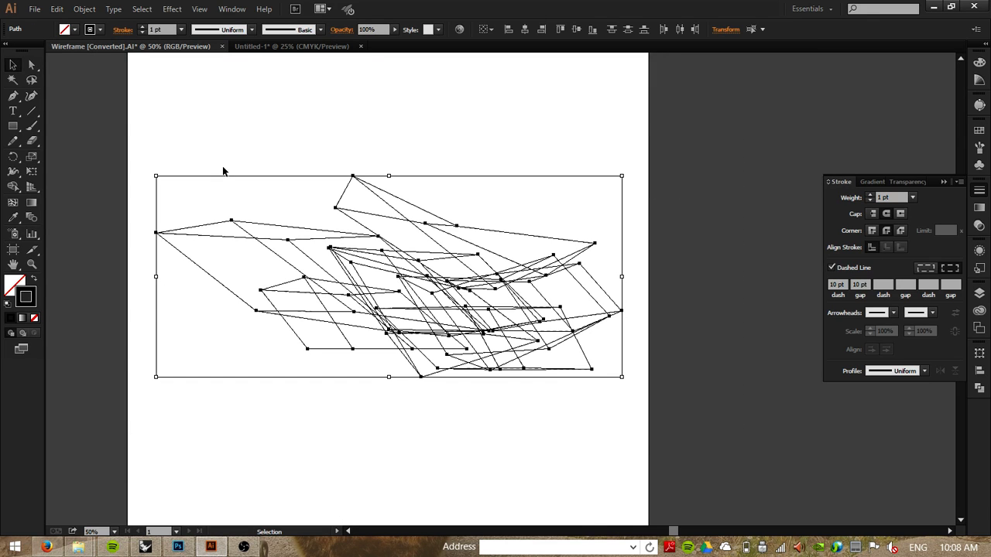
{"action": "left_click", "coordinate": [141, 26]}
{"action": "left_click", "coordinate": [141, 26]}
{"action": "left_click", "coordinate": [314, 118]}
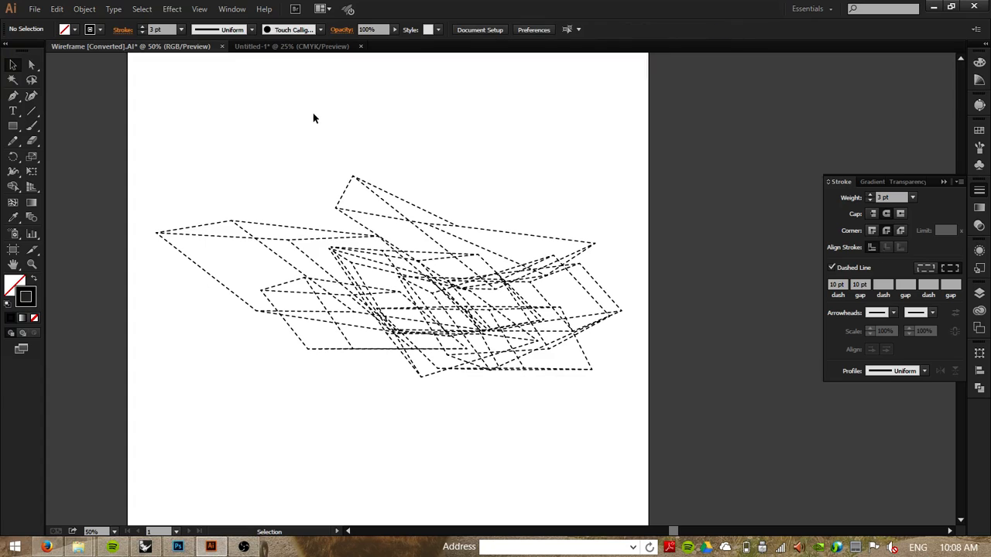
Copy the entire dashed wireframe from Illustrator and paste it into test.psd in Photoshop as a Smart Object.
{"action": "left_click_drag", "start_coordinate": [707, 118], "coordinate": [121, 446]}
{"action": "key", "text": "a"}
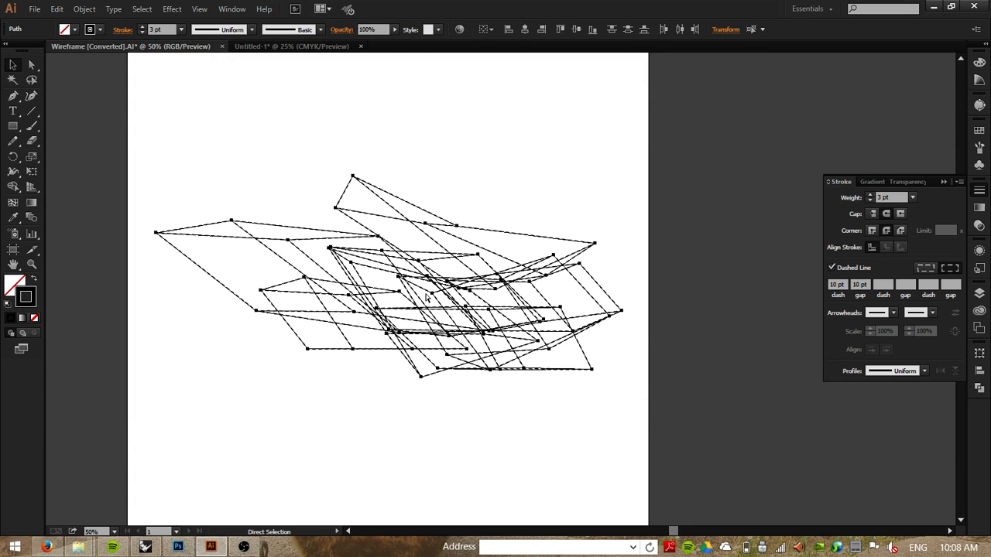
{"action": "key", "text": "v"}
{"action": "left_click", "coordinate": [178, 547]}
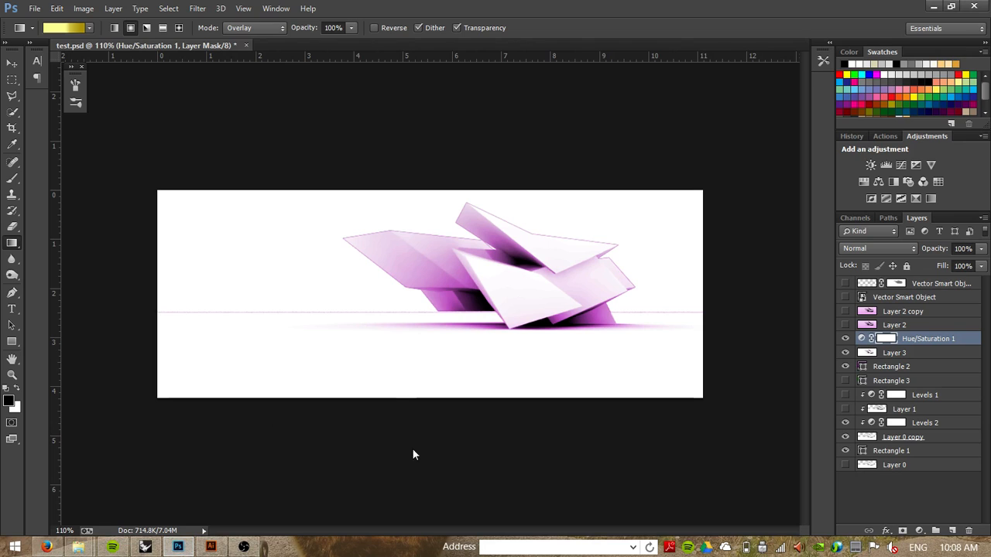
{"action": "key", "text": "ctrl+v"}
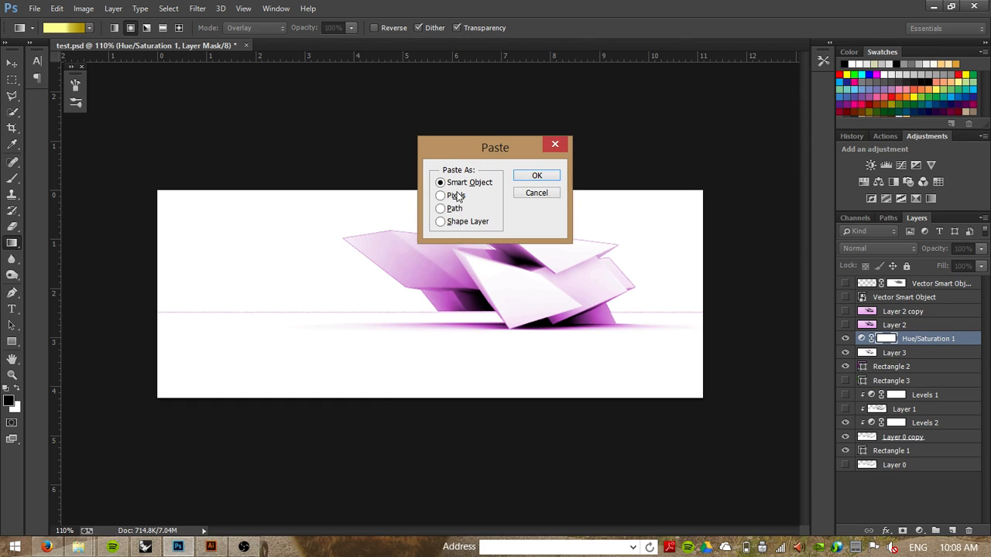
{"action": "left_click", "coordinate": [537, 177]}
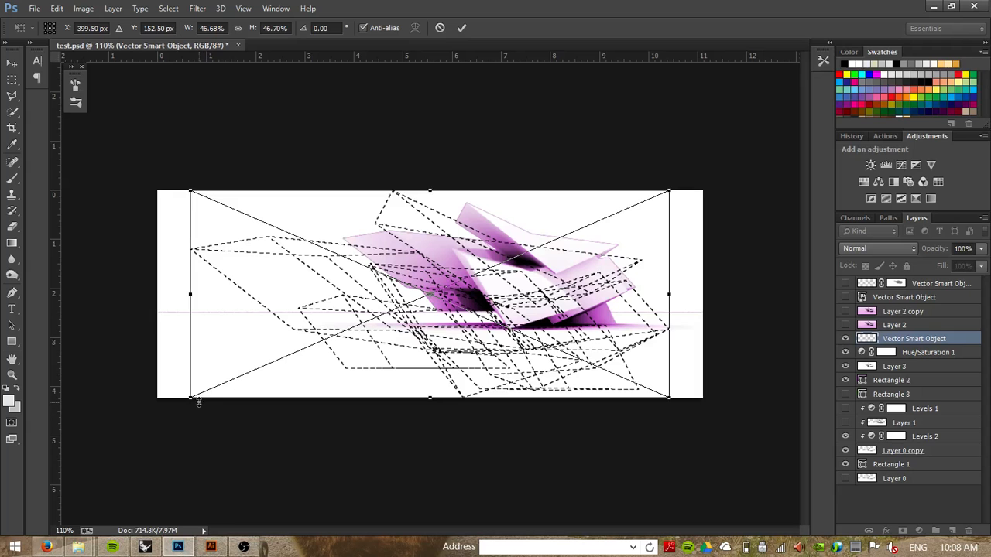
Scale the pasted wireframe to about 29% and align it with the edges of the purple building render.
{"action": "left_click_drag", "start_coordinate": [190, 399], "coordinate": [350, 368]}
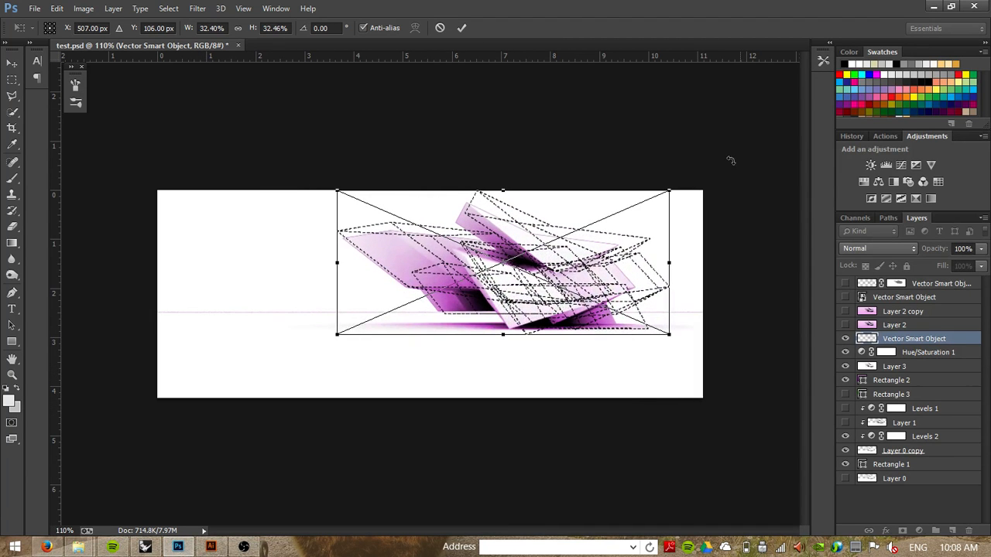
{"action": "left_click_drag", "start_coordinate": [671, 188], "coordinate": [638, 208]}
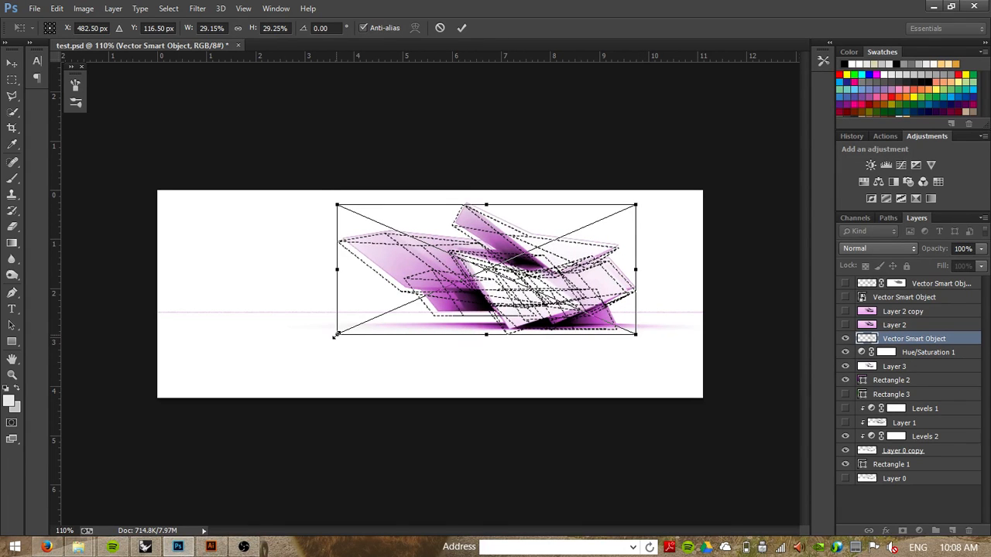
{"action": "left_click_drag", "start_coordinate": [336, 335], "coordinate": [343, 334]}
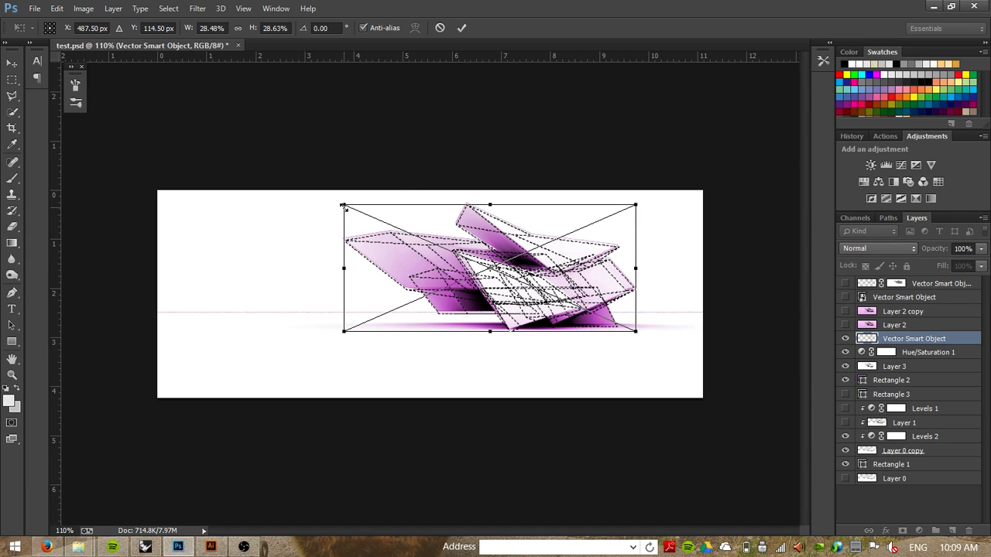
{"action": "left_click_drag", "start_coordinate": [343, 206], "coordinate": [341, 204]}
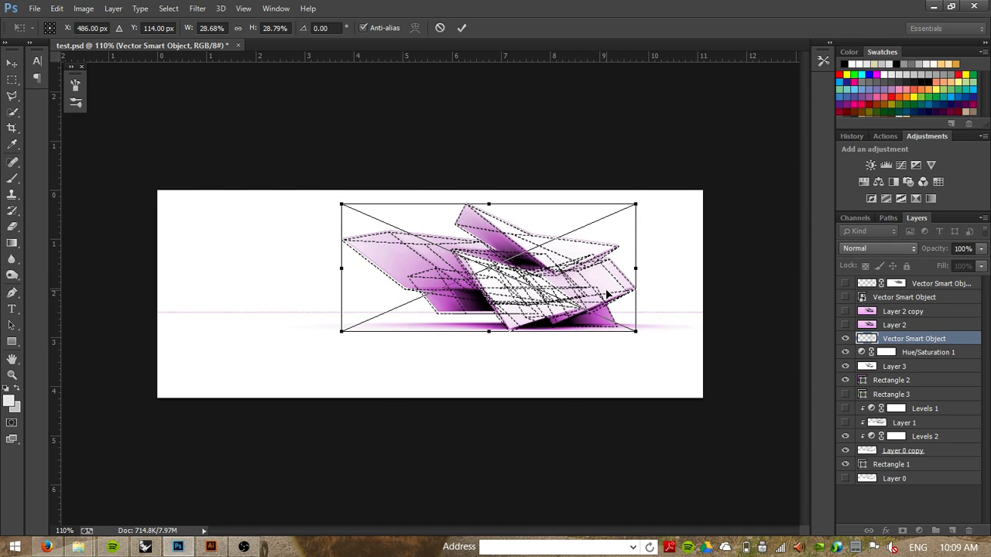
{"action": "key", "text": "Right"}
{"action": "key", "text": "Up"}
{"action": "key", "text": "Return"}
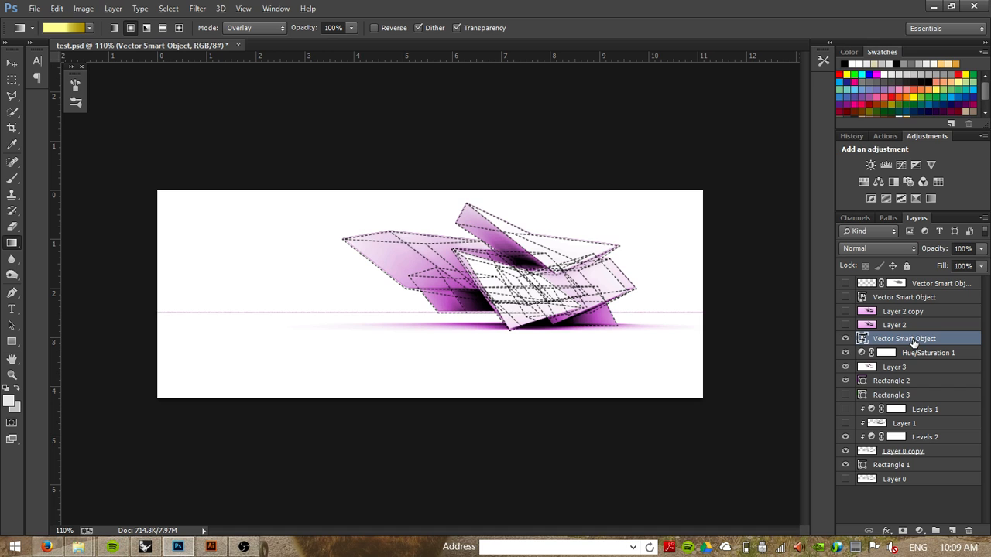
Duplicate the wireframe Smart Object layer, hide the original and rasterize the copy.
{"action": "key", "text": "ctrl+j"}
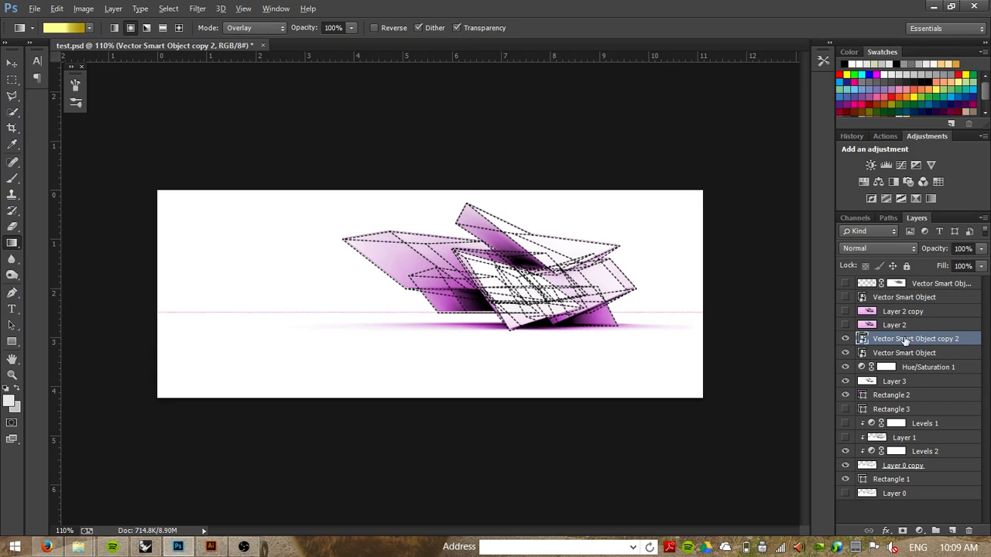
{"action": "key", "text": "alt"}
{"action": "left_click", "coordinate": [846, 354]}
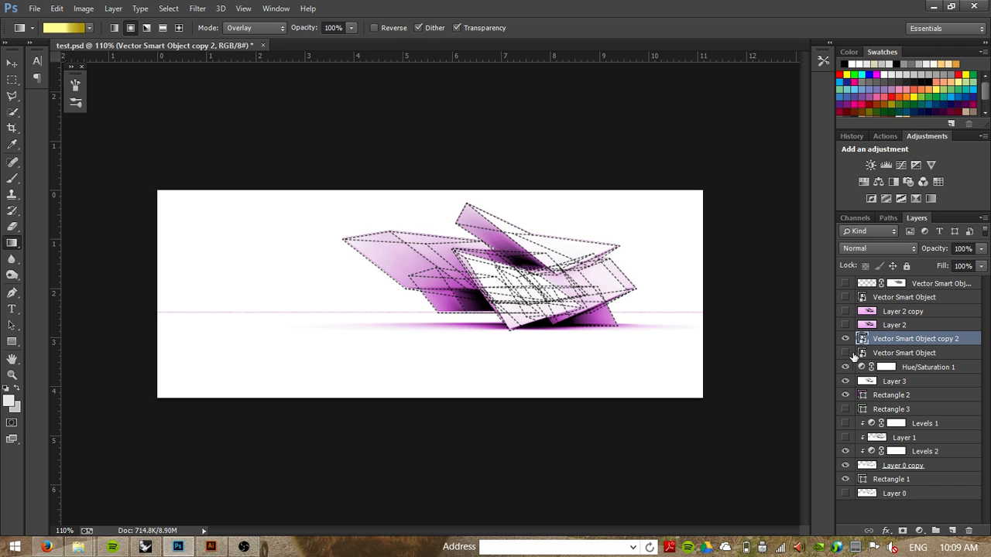
{"action": "right_click", "coordinate": [906, 344]}
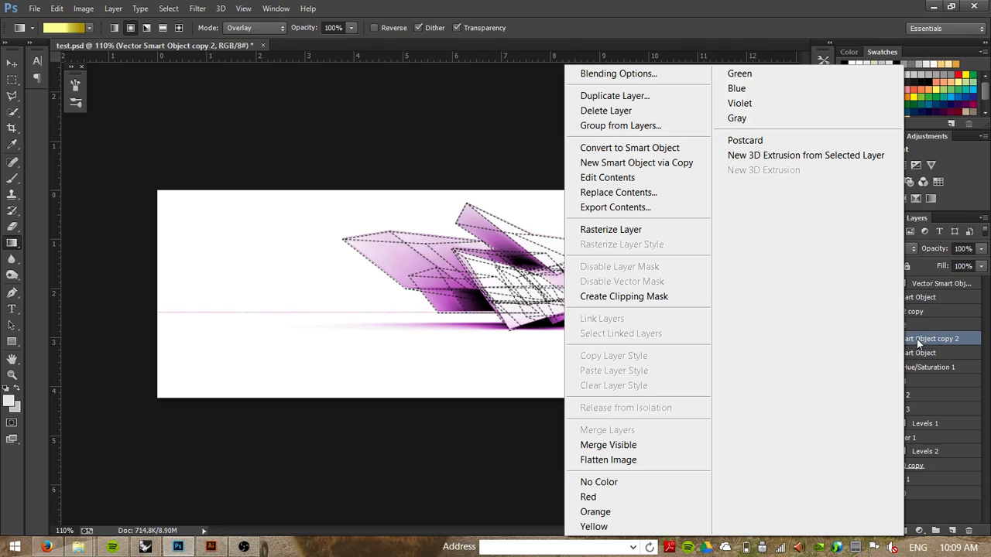
{"action": "left_click", "coordinate": [636, 229]}
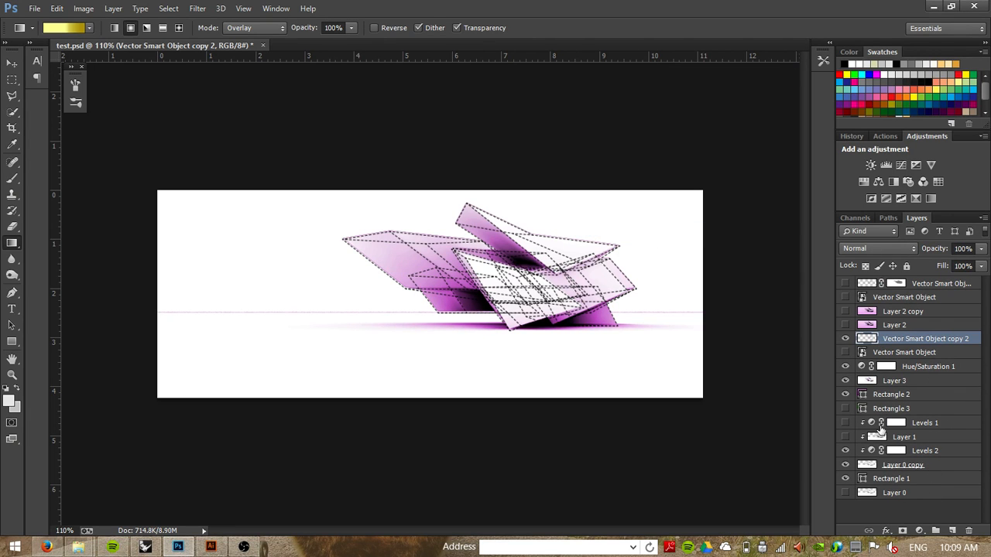
Add a layer mask to the rasterized wireframe, fade its inner lines with a 25% opacity black brush, and set the layer's opacity to 55%.
{"action": "left_click", "coordinate": [903, 531]}
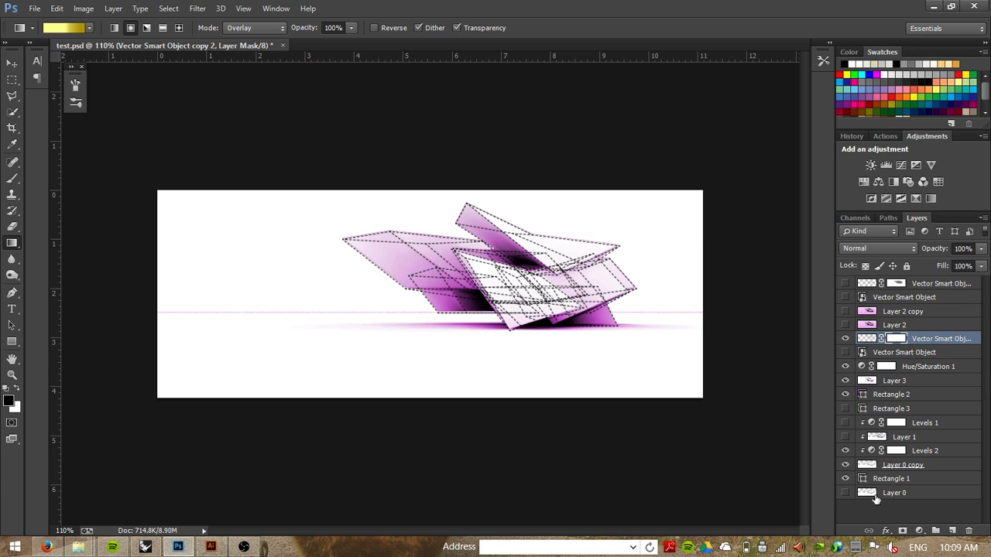
{"action": "key", "text": "b"}
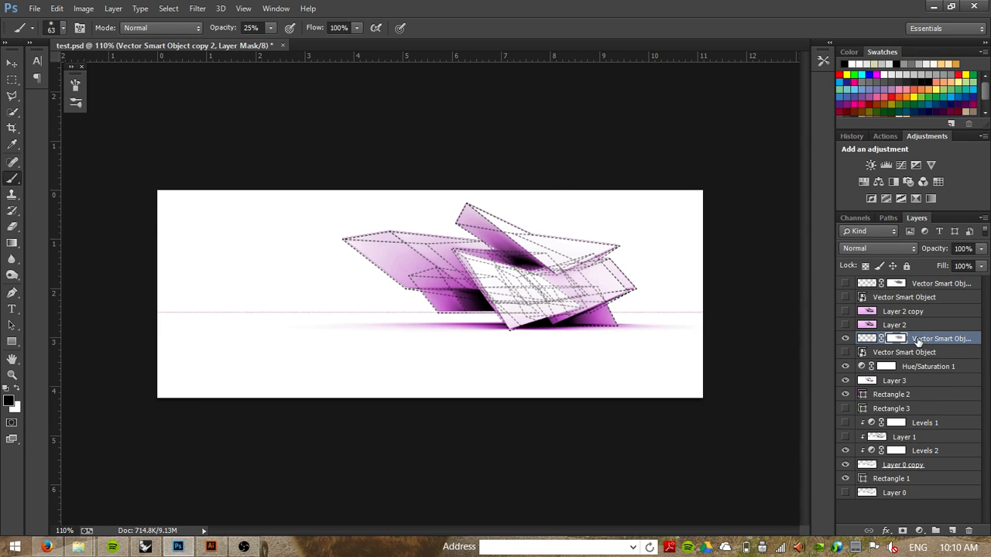
{"action": "left_click", "coordinate": [846, 340]}
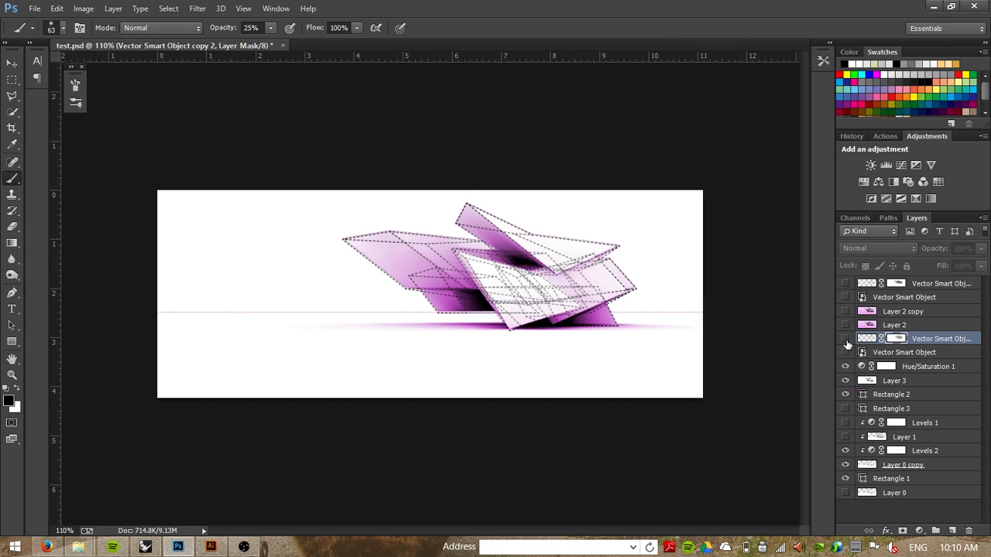
{"action": "left_click", "coordinate": [846, 341]}
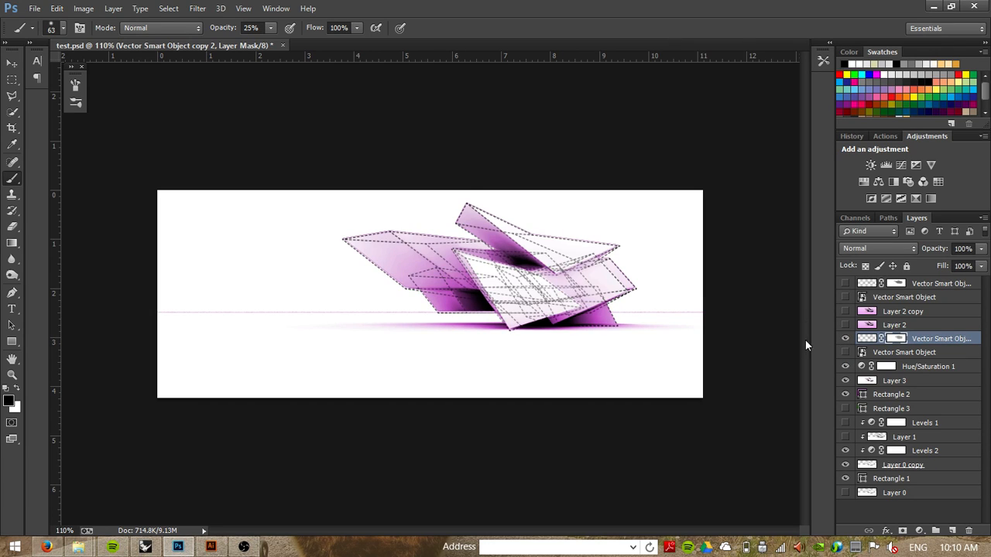
{"action": "left_click_drag", "start_coordinate": [934, 254], "coordinate": [909, 249]}
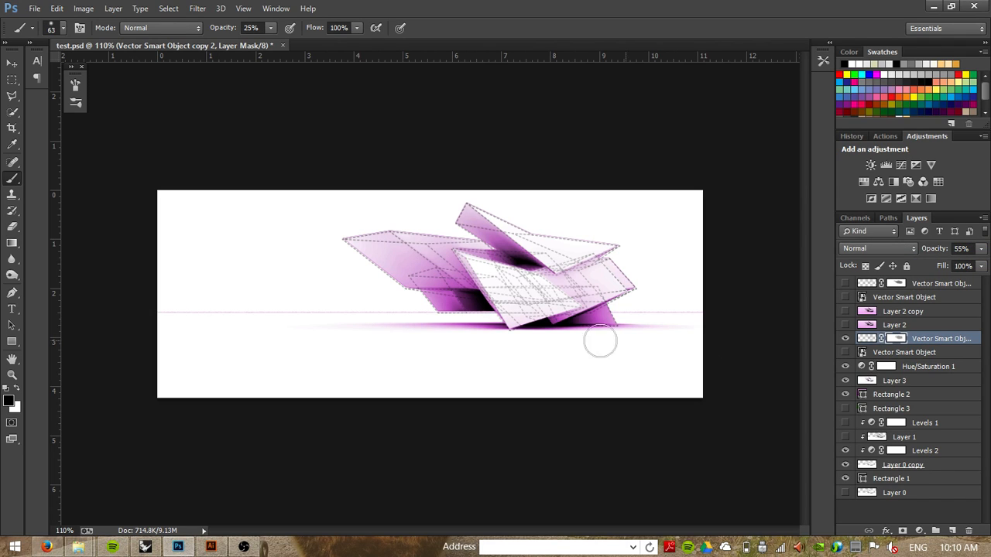
Delete the four hidden layers above the masked wireframe, from Layer 2 up to the old masked Vector Smart Object.
{"action": "left_click", "coordinate": [925, 326]}
{"action": "left_click", "coordinate": [941, 284], "text": "shift"}
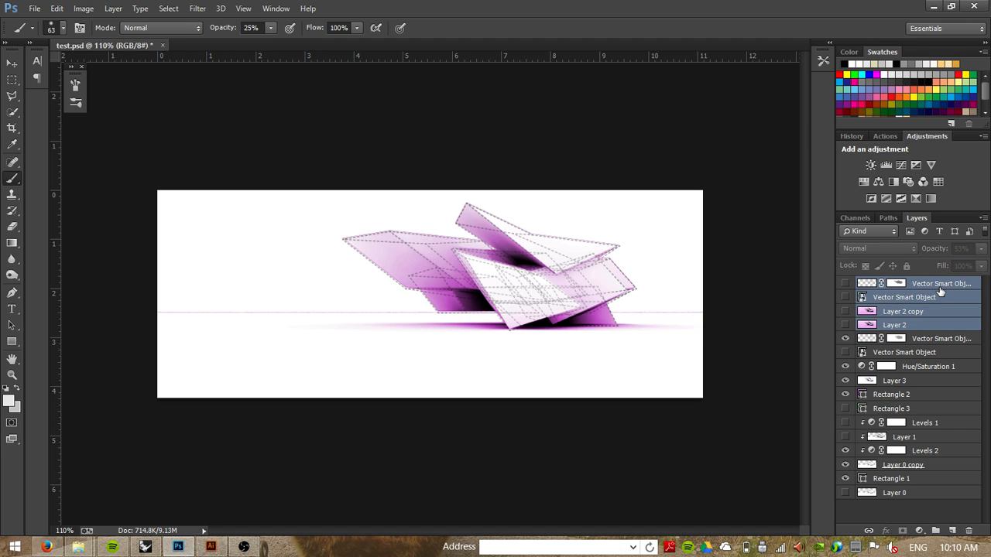
{"action": "key", "text": "Delete"}
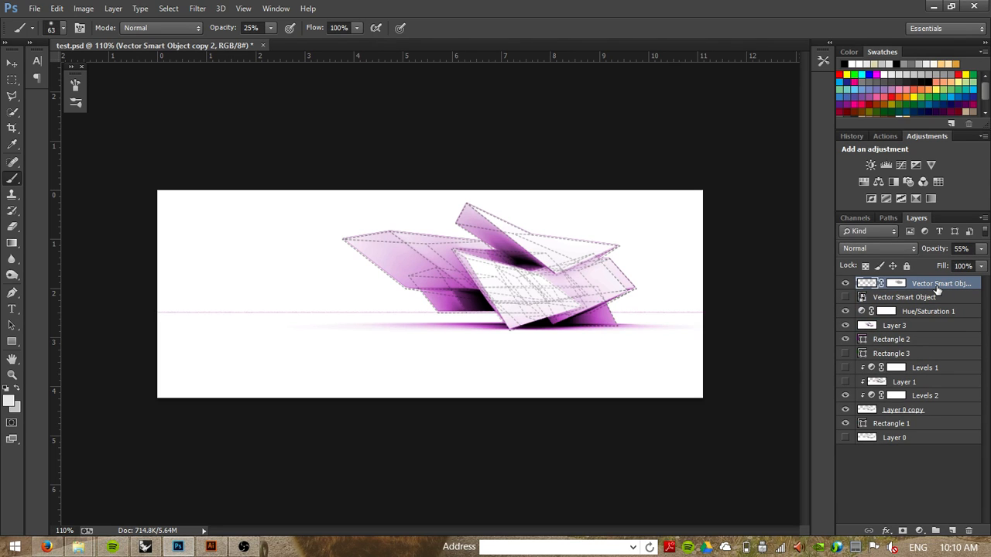
Stamp all visible layers into a new merged layer on top and show only that layer.
{"action": "key", "text": "ctrl+shift+alt+e"}
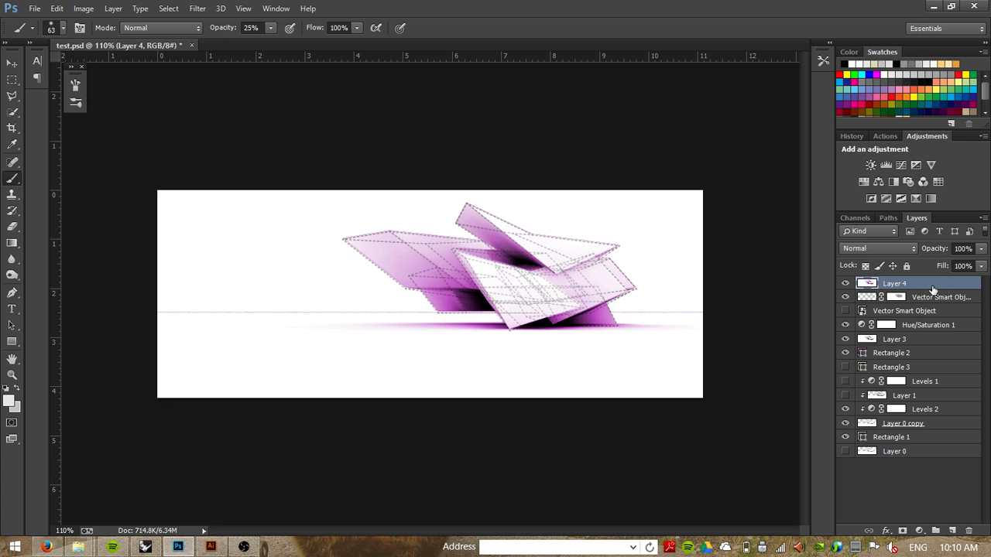
{"action": "left_click", "coordinate": [847, 284], "text": "alt"}
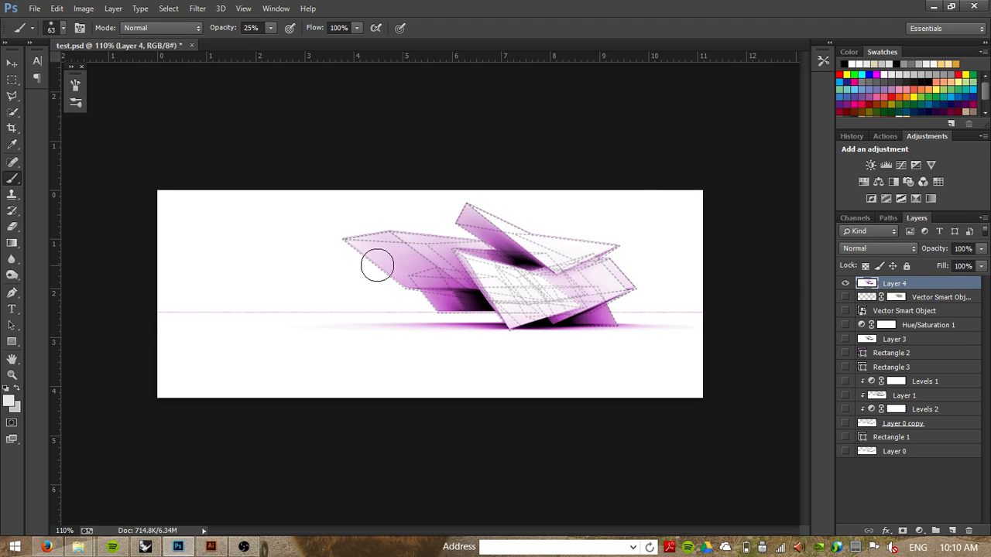
{"action": "left_click", "coordinate": [845, 284]}
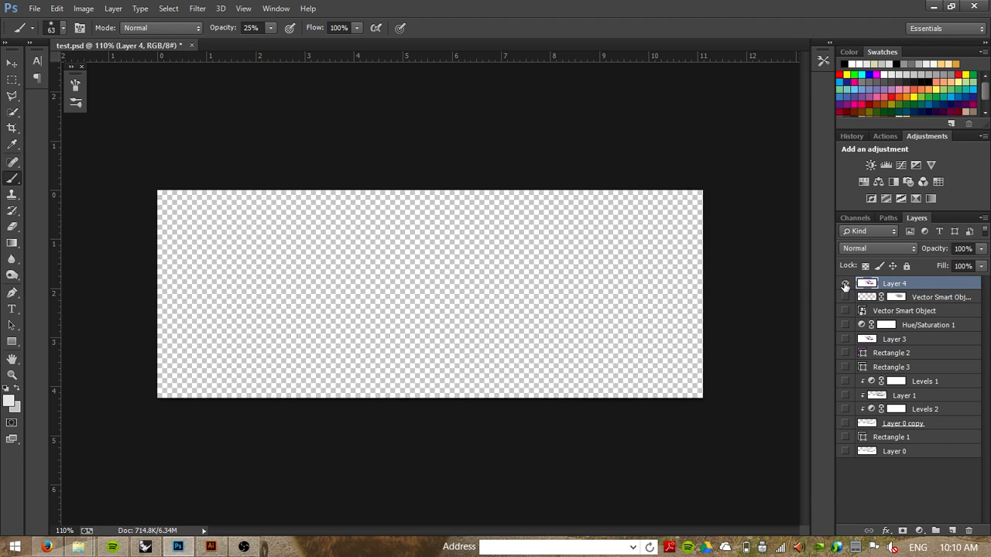
{"action": "left_click", "coordinate": [845, 284]}
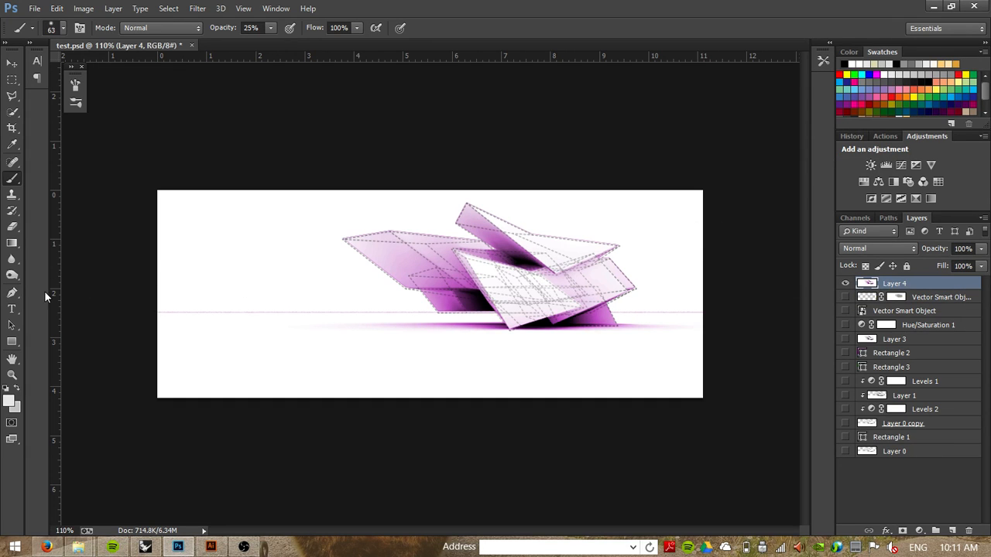
Set the Blur tool to 71% strength with a 160 px brush.
{"action": "left_click", "coordinate": [197, 10]}
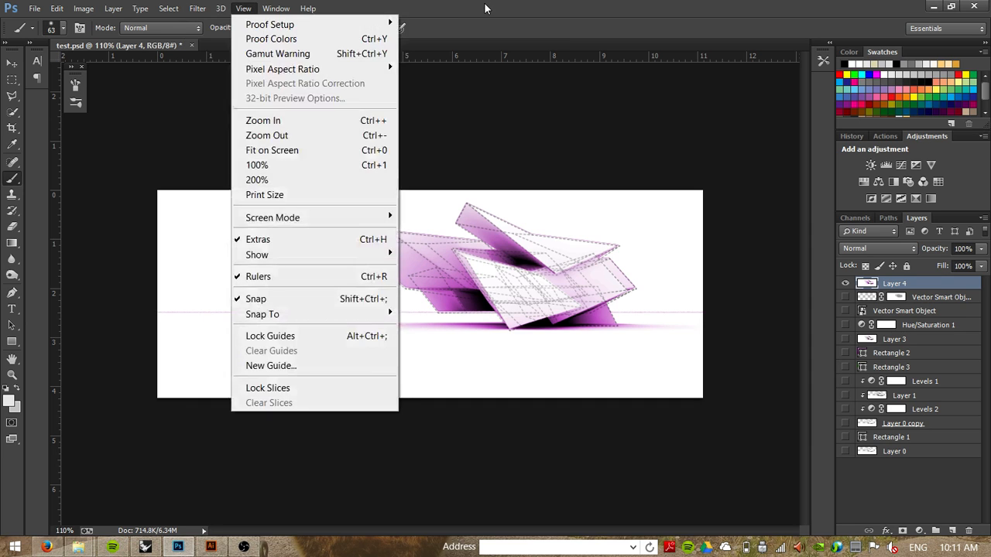
{"action": "left_click", "coordinate": [485, 7]}
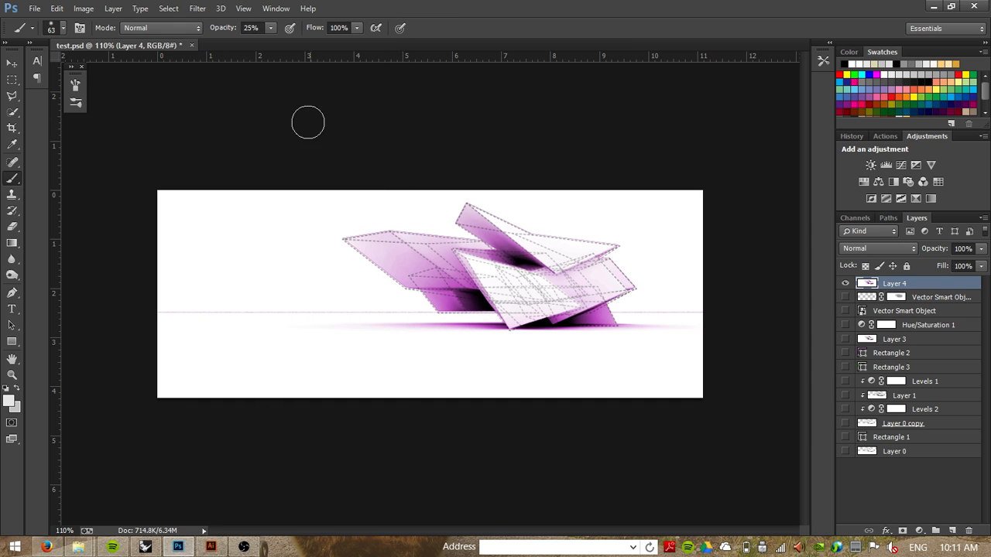
{"action": "left_click", "coordinate": [14, 262]}
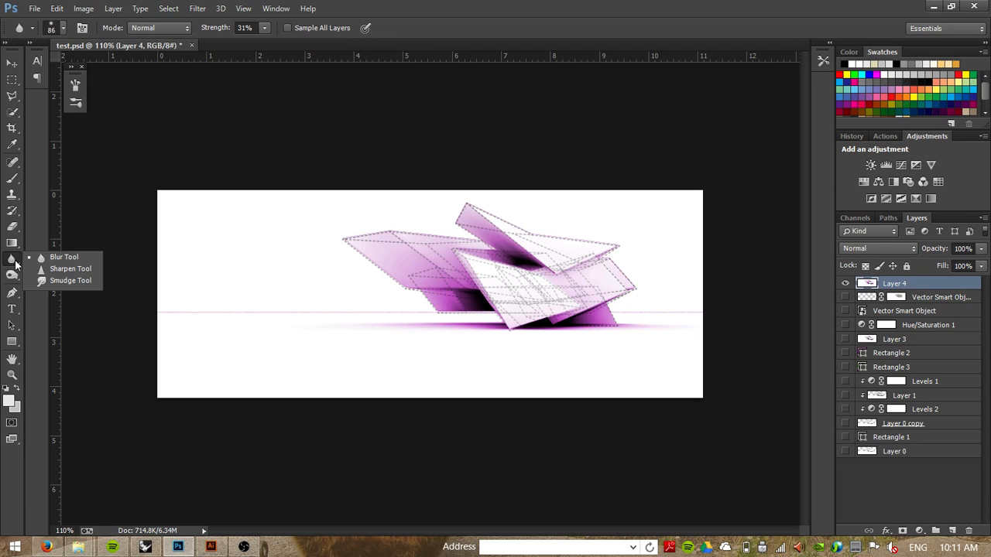
{"action": "left_click", "coordinate": [66, 257]}
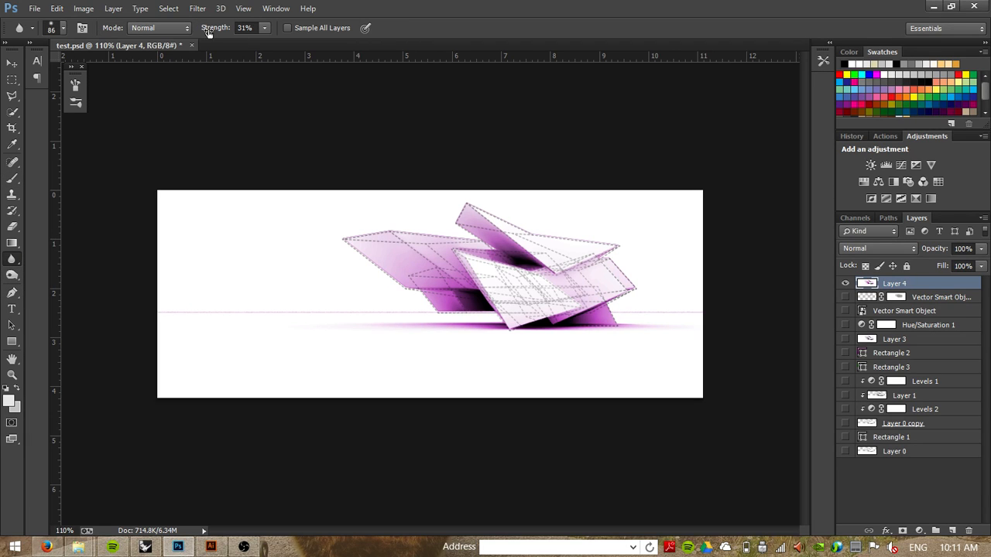
{"action": "left_click_drag", "start_coordinate": [207, 31], "coordinate": [296, 44]}
{"action": "left_click_drag", "start_coordinate": [217, 31], "coordinate": [200, 51]}
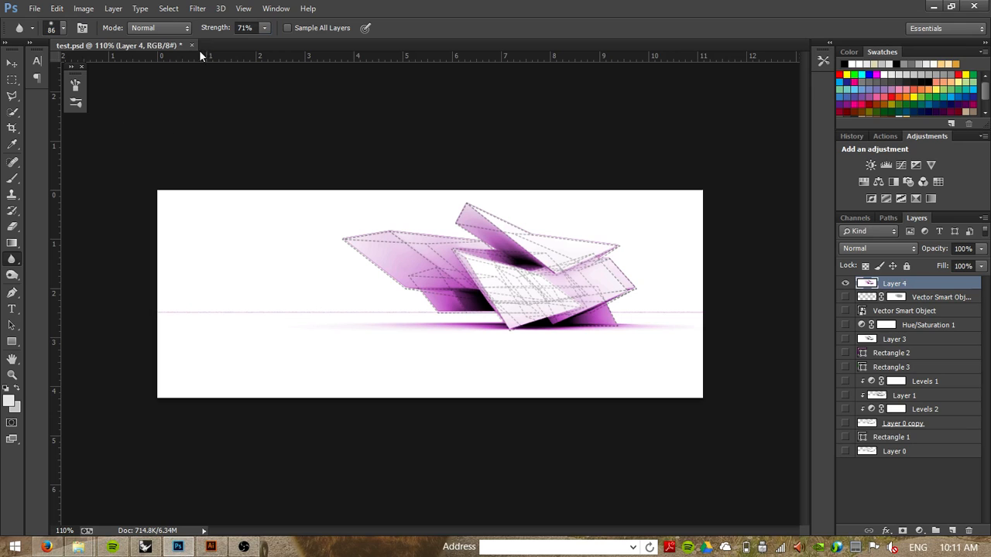
{"action": "left_click", "coordinate": [63, 29]}
{"action": "left_click_drag", "start_coordinate": [113, 66], "coordinate": [118, 67]}
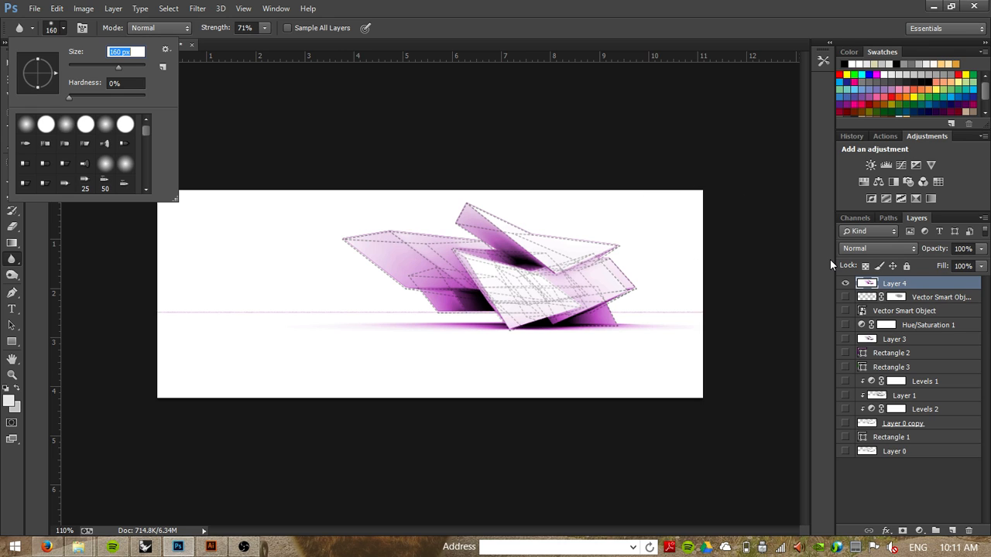
Duplicate Layer 4, hide the copy, and blur the building and its linework on the original Layer 4.
{"action": "left_click", "coordinate": [898, 288]}
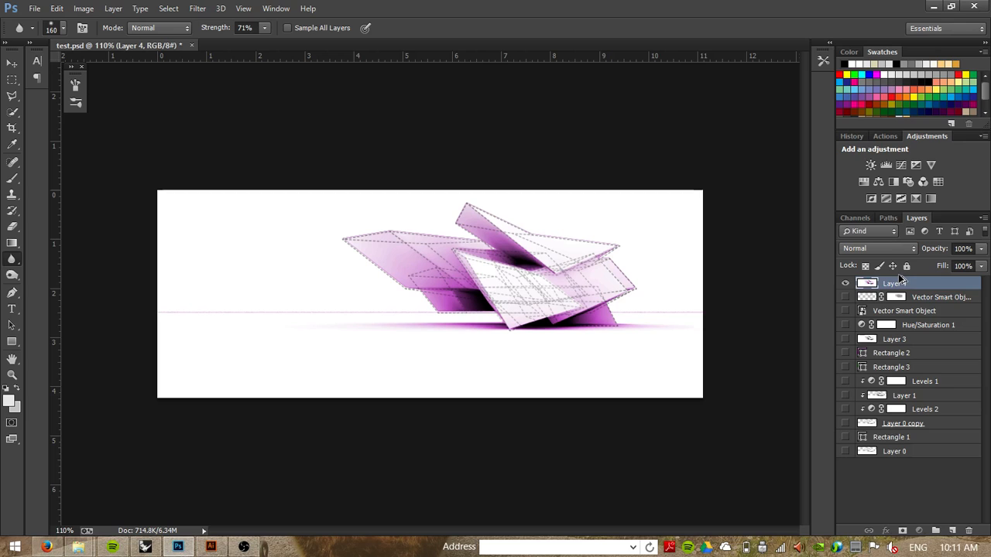
{"action": "key", "text": "ctrl+j"}
{"action": "left_click", "coordinate": [845, 284]}
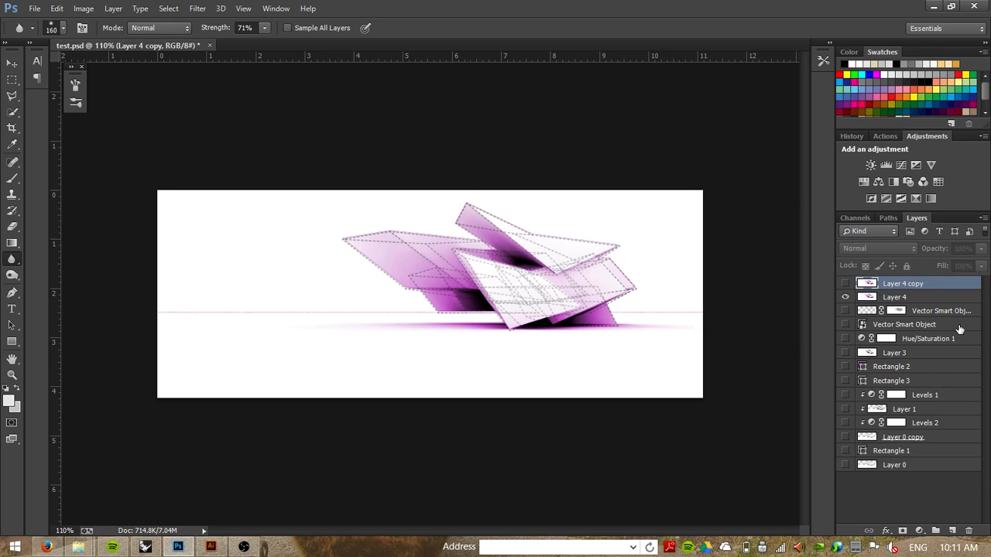
{"action": "left_click", "coordinate": [894, 297]}
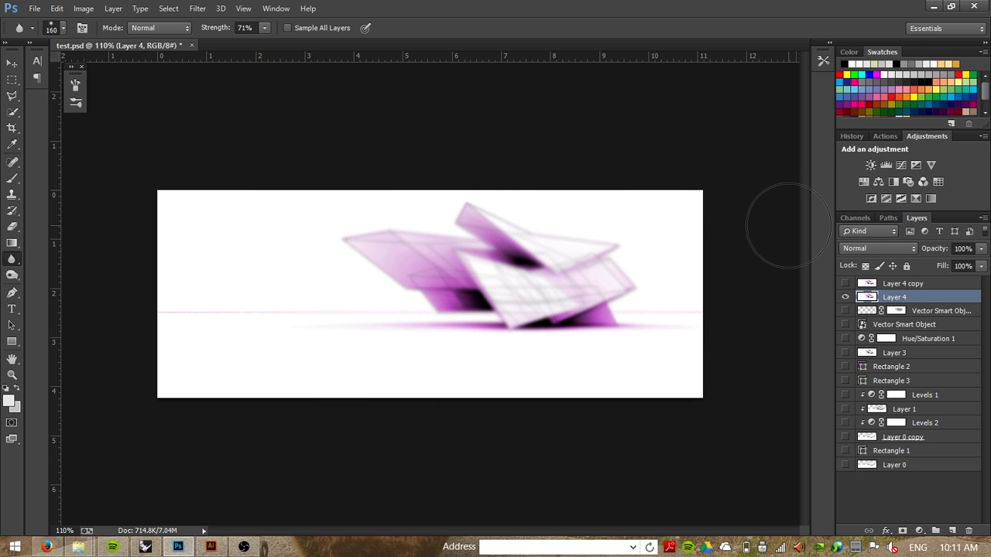
Show Layer 4 copy, add a layer mask, and paint the mask around the building's outer areas with a 170 px black brush at 48% opacity.
{"action": "left_click", "coordinate": [845, 284]}
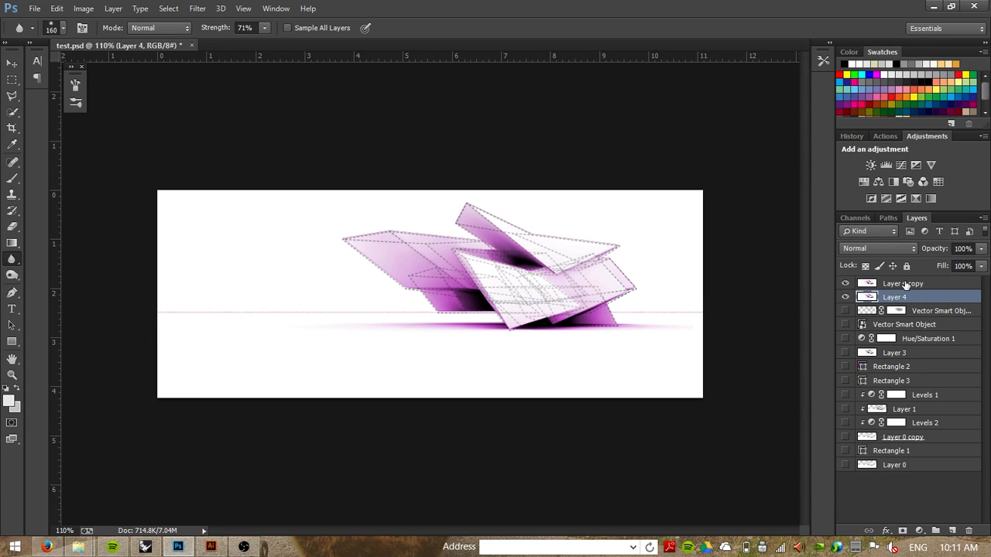
{"action": "left_click", "coordinate": [905, 285]}
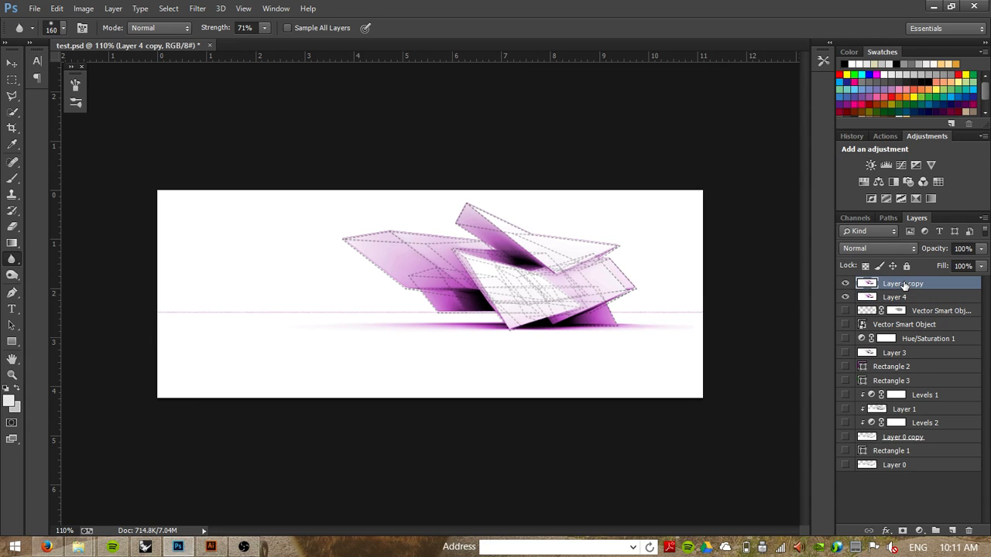
{"action": "left_click", "coordinate": [902, 531]}
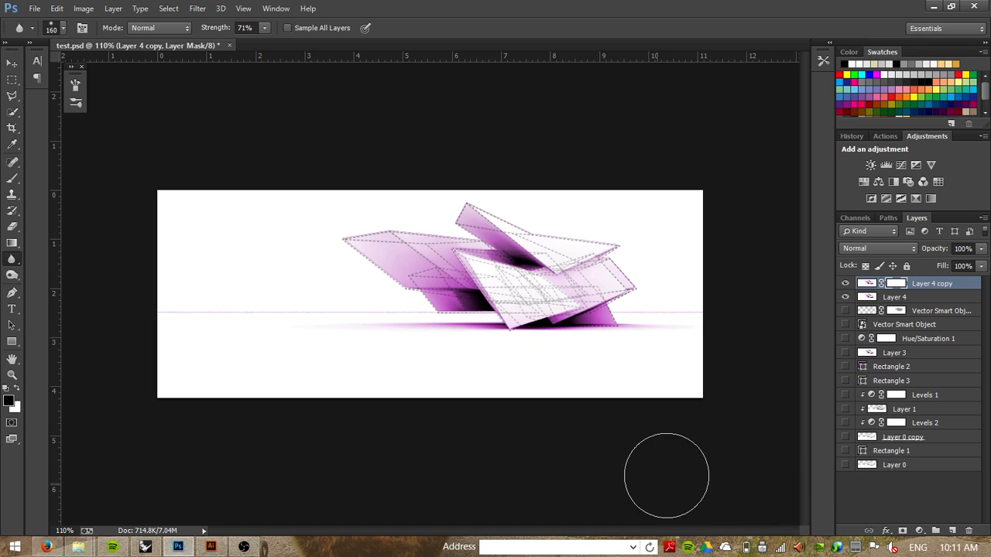
{"action": "key", "text": "b"}
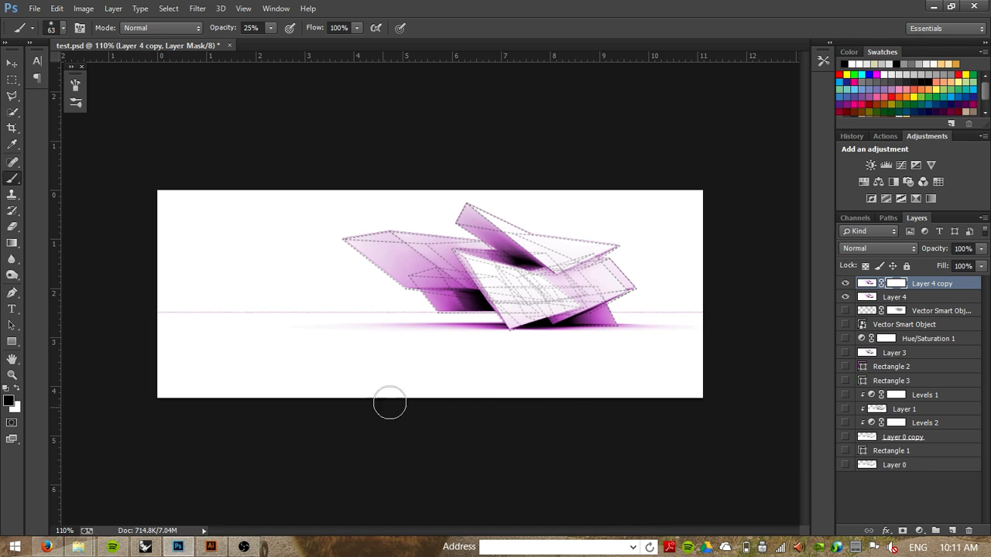
{"action": "left_click_drag", "start_coordinate": [220, 30], "coordinate": [237, 31]}
{"action": "left_click", "coordinate": [64, 28]}
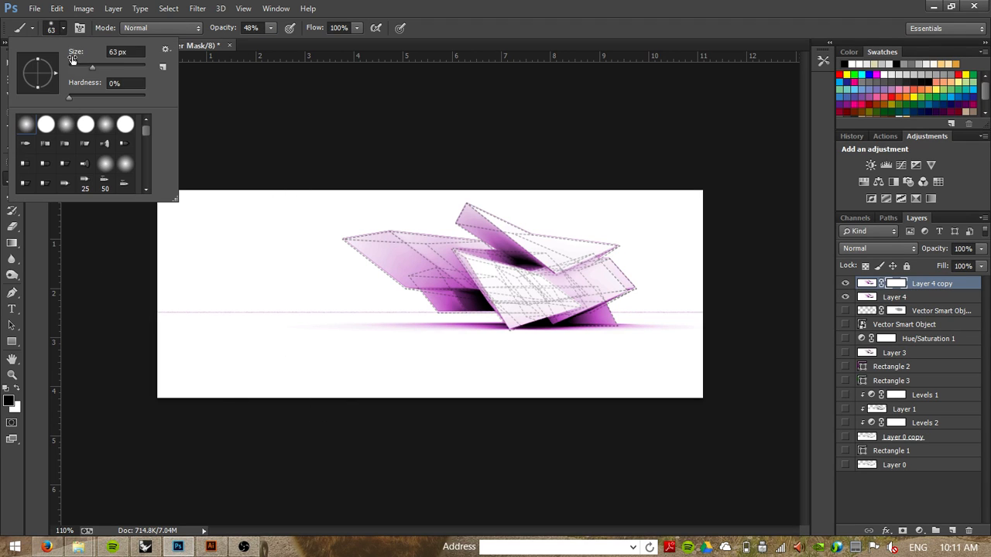
{"action": "key", "text": "Return"}
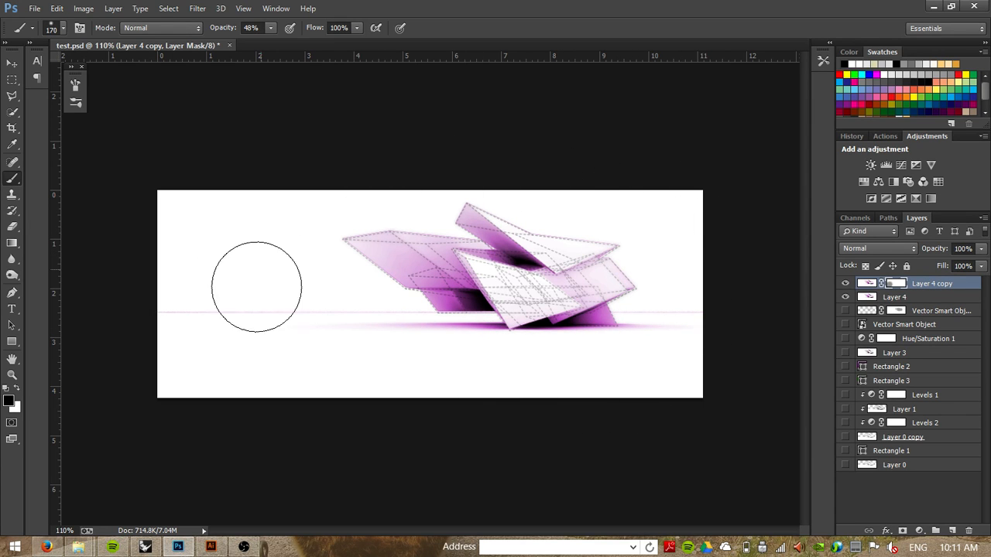
{"action": "mouse_move", "coordinate": [446, 369]}
{"action": "left_mouse_down"}
{"action": "mouse_move", "coordinate": [264, 350]}
{"action": "mouse_move", "coordinate": [551, 381]}
{"action": "mouse_move", "coordinate": [413, 347]}
{"action": "left_mouse_up"}
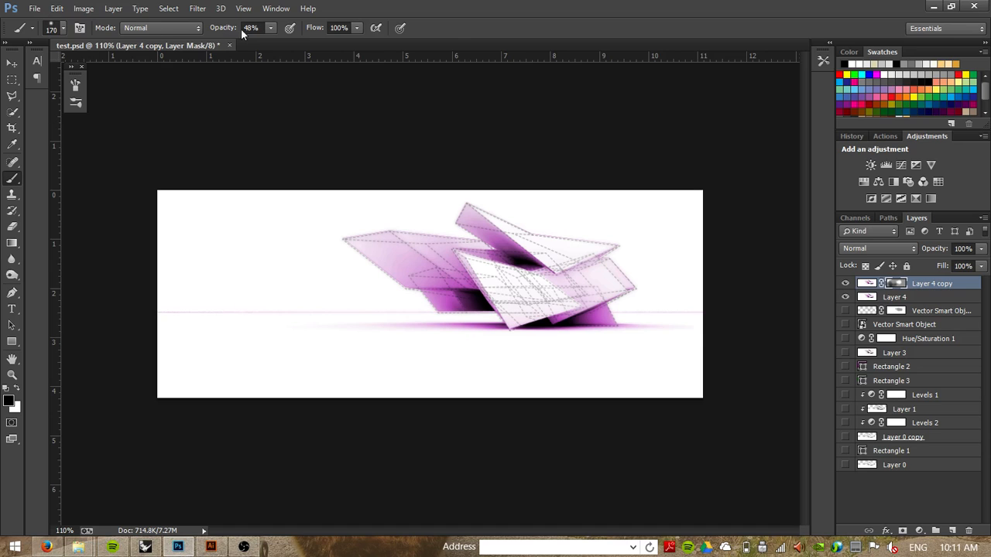
Refine the Layer 4 copy mask over the building with a 79 px brush at 21% opacity.
{"action": "left_click_drag", "start_coordinate": [241, 29], "coordinate": [214, 44]}
{"action": "left_click", "coordinate": [52, 28]}
{"action": "left_click_drag", "start_coordinate": [101, 68], "coordinate": [98, 68]}
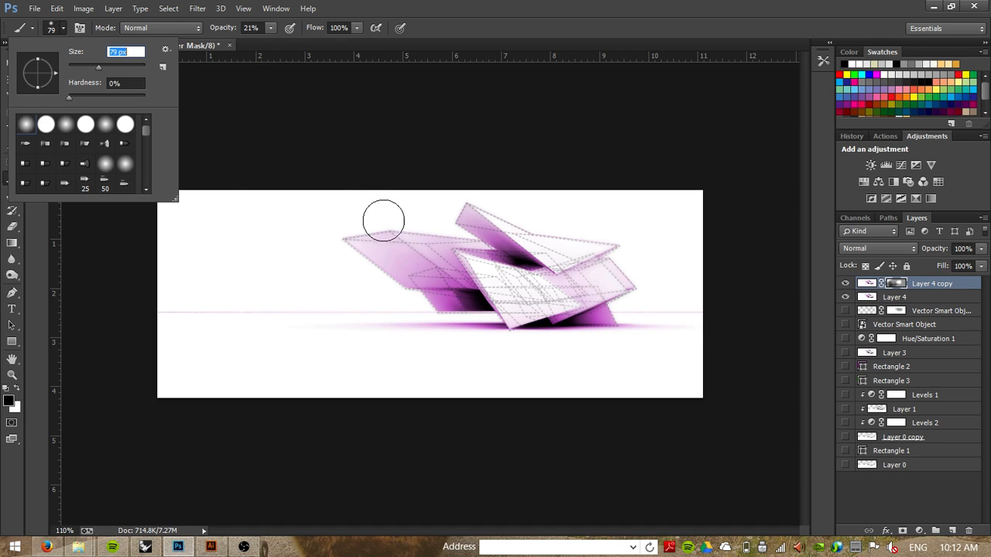
{"action": "left_click", "coordinate": [439, 267]}
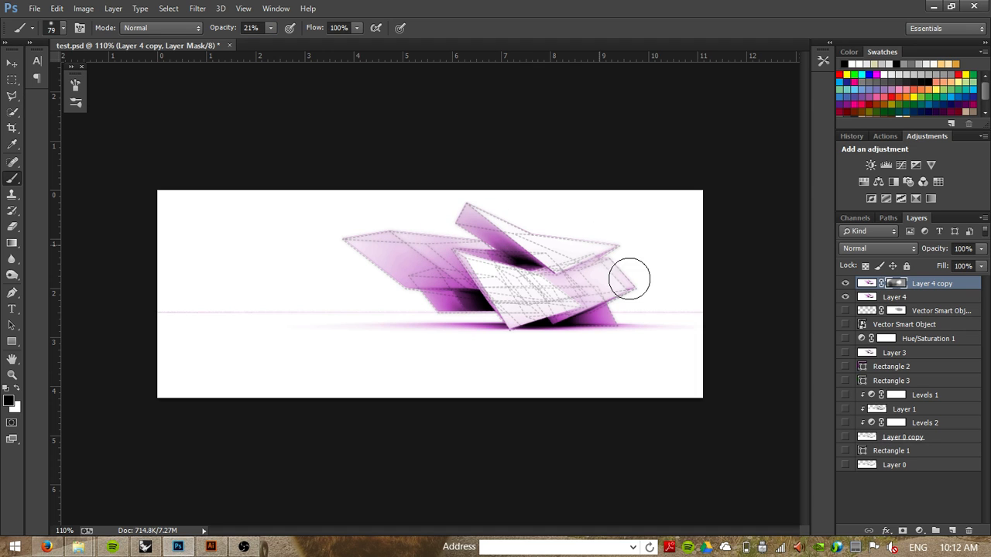
Place the Clay_render_alpha image from the G2_TA folder on top of the other layers at full size.
{"action": "left_click", "coordinate": [12, 78]}
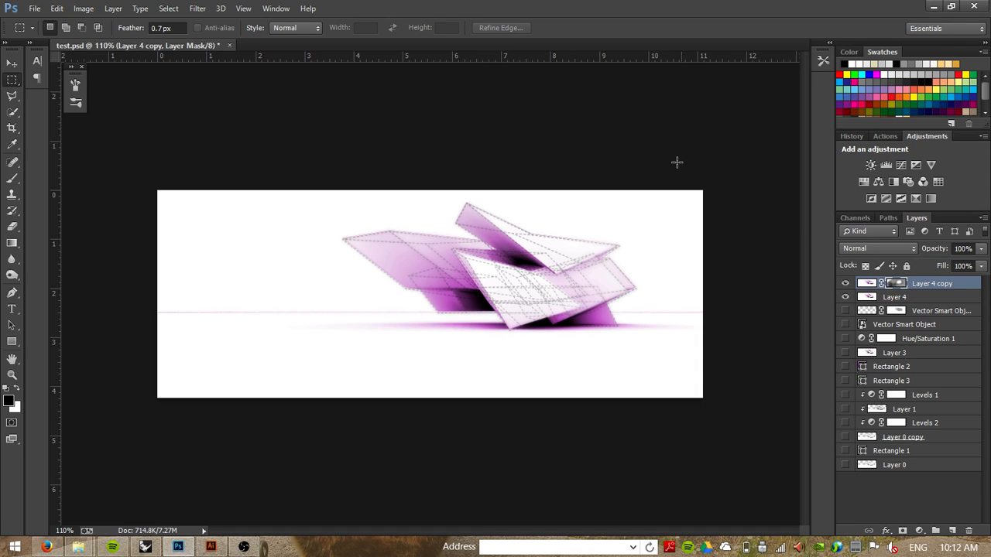
{"action": "left_click", "coordinate": [36, 9]}
{"action": "left_click", "coordinate": [67, 186]}
{"action": "mouse_move", "coordinate": [79, 547]}
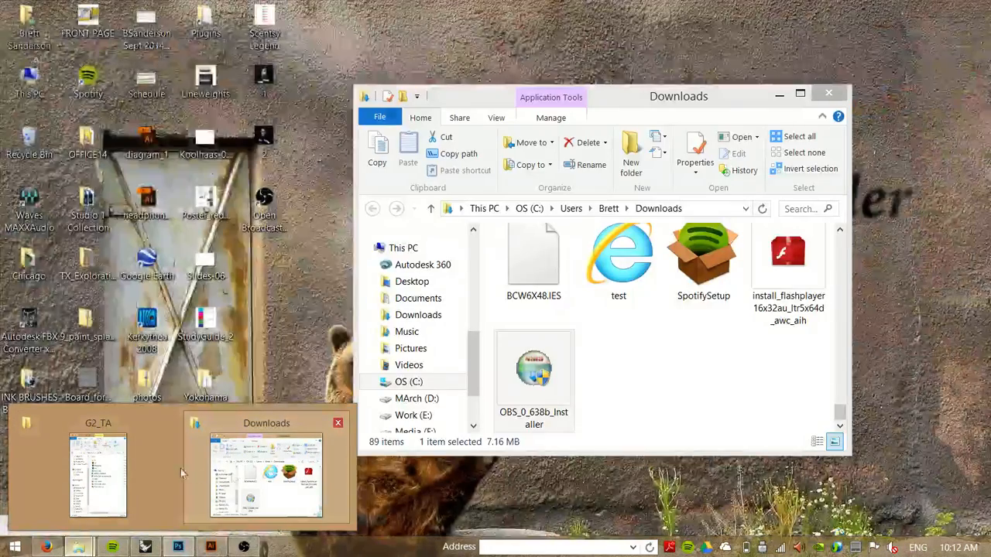
{"action": "left_click", "coordinate": [114, 473]}
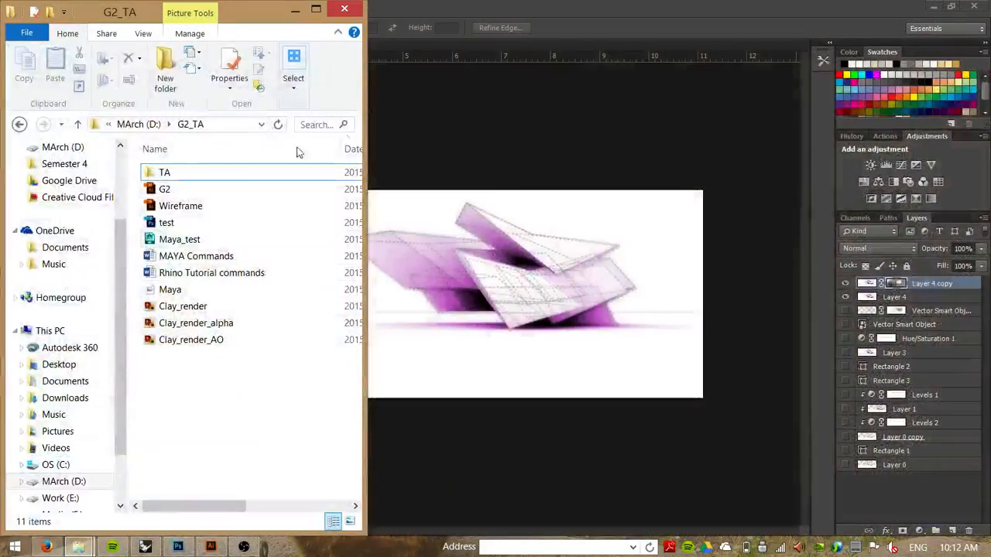
{"action": "left_click", "coordinate": [198, 323]}
{"action": "left_click_drag", "start_coordinate": [184, 325], "coordinate": [503, 224]}
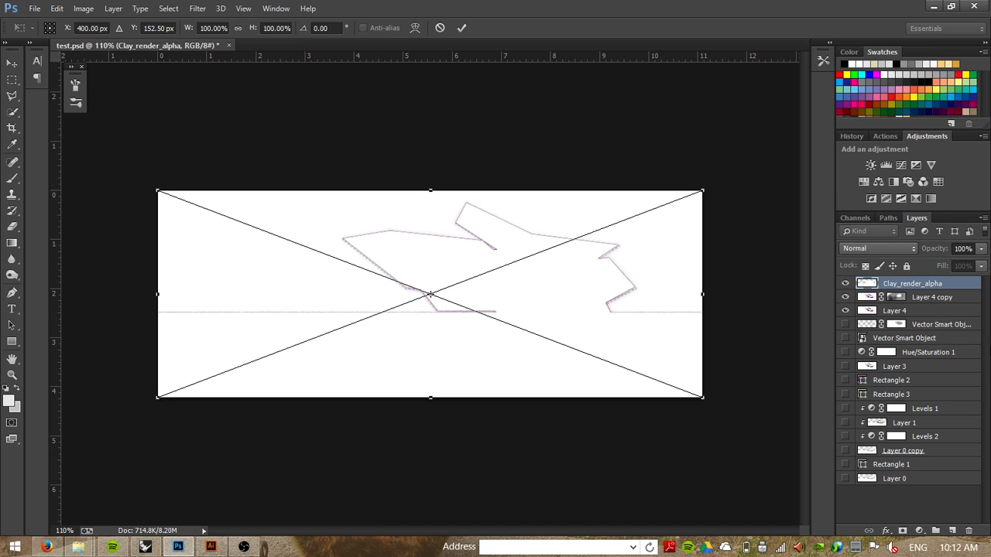
{"action": "key", "text": "Return"}
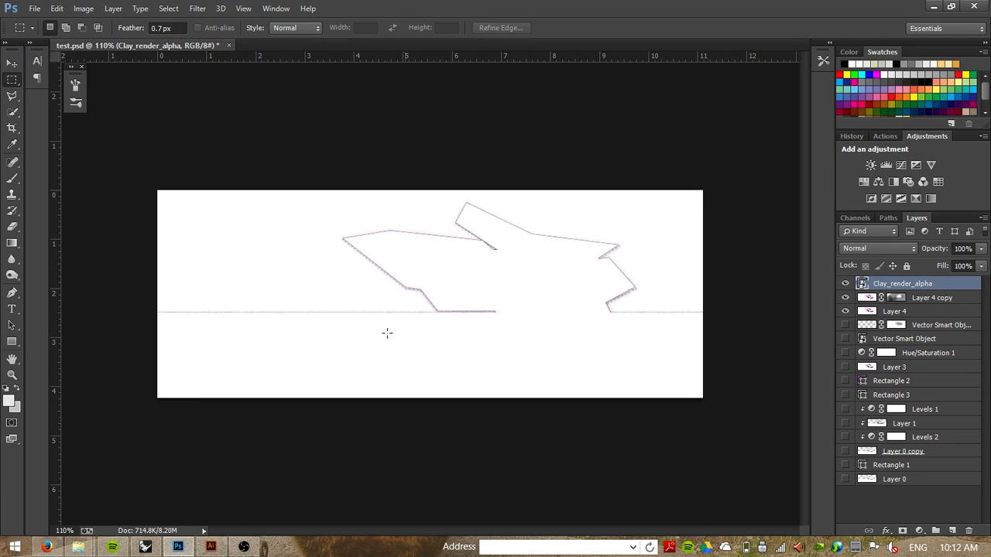
Rasterize the Clay_render_alpha layer and select its sky area above the horizon with the Magic Wand at tolerance 5.
{"action": "key", "text": "q"}
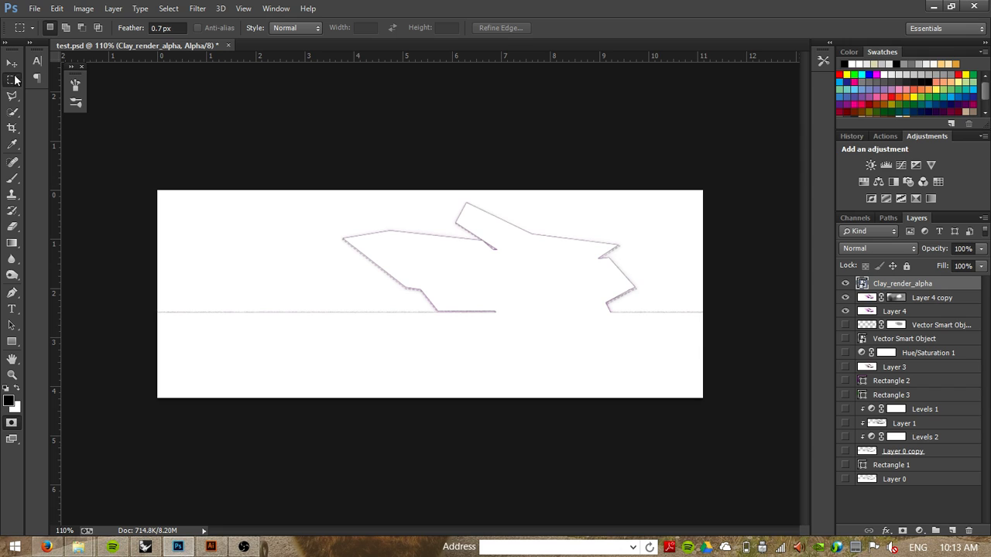
{"action": "left_click", "coordinate": [13, 113]}
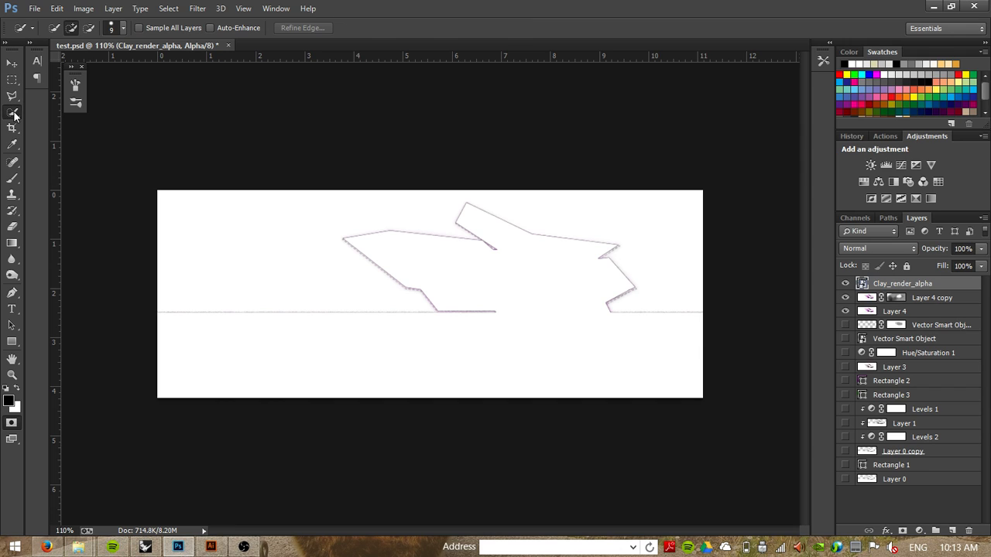
{"action": "left_click", "coordinate": [13, 113]}
{"action": "left_click", "coordinate": [67, 125]}
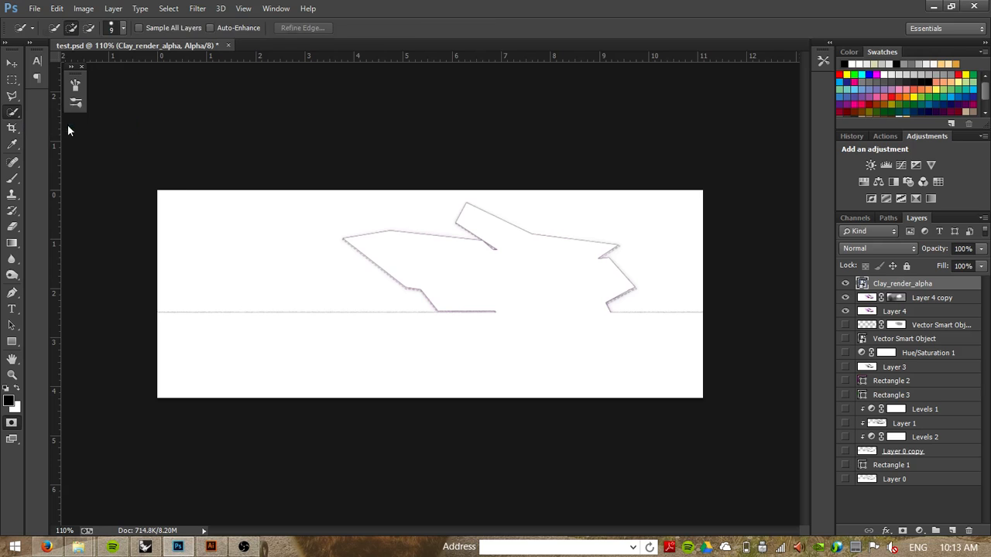
{"action": "left_click", "coordinate": [510, 278]}
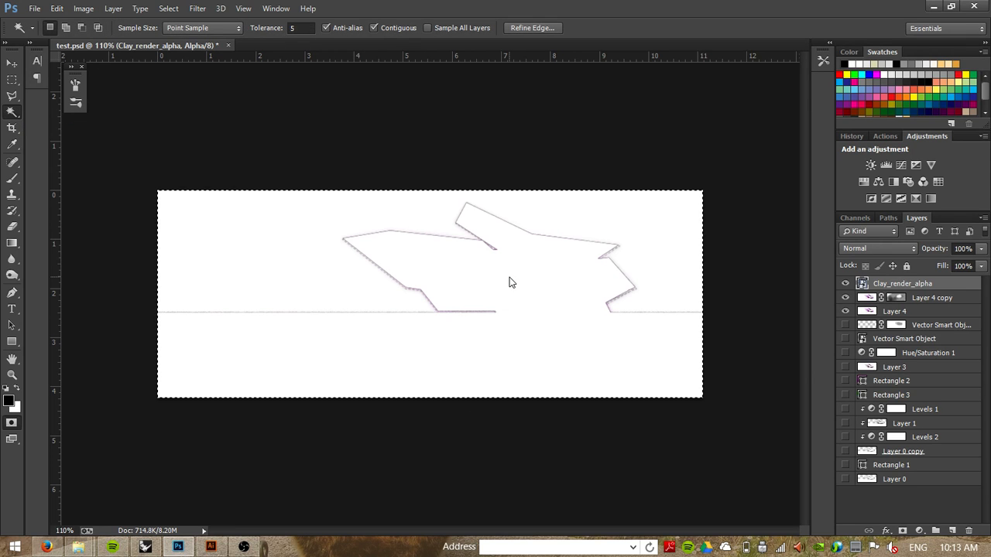
{"action": "right_click", "coordinate": [875, 281]}
{"action": "left_click", "coordinate": [524, 226]}
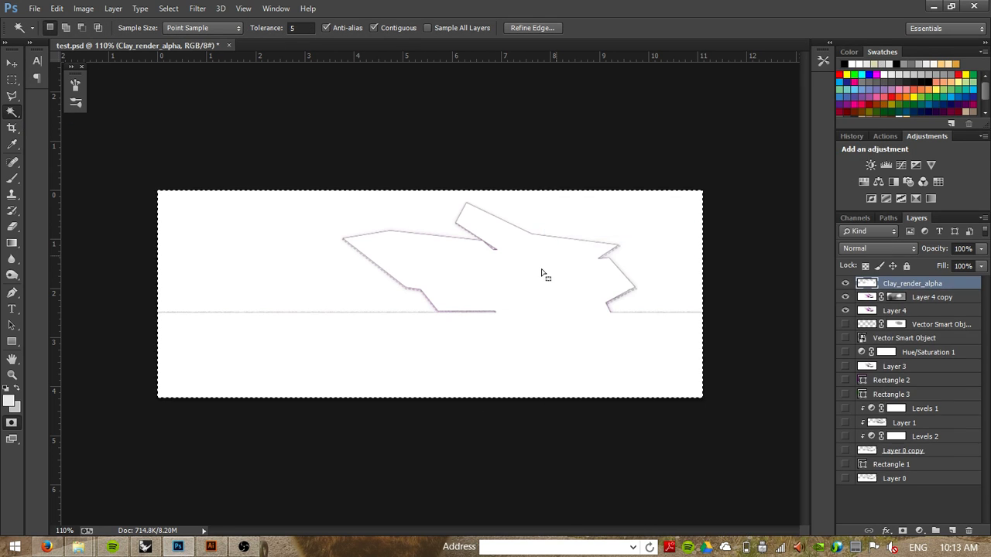
{"action": "key", "text": "ctrl+d"}
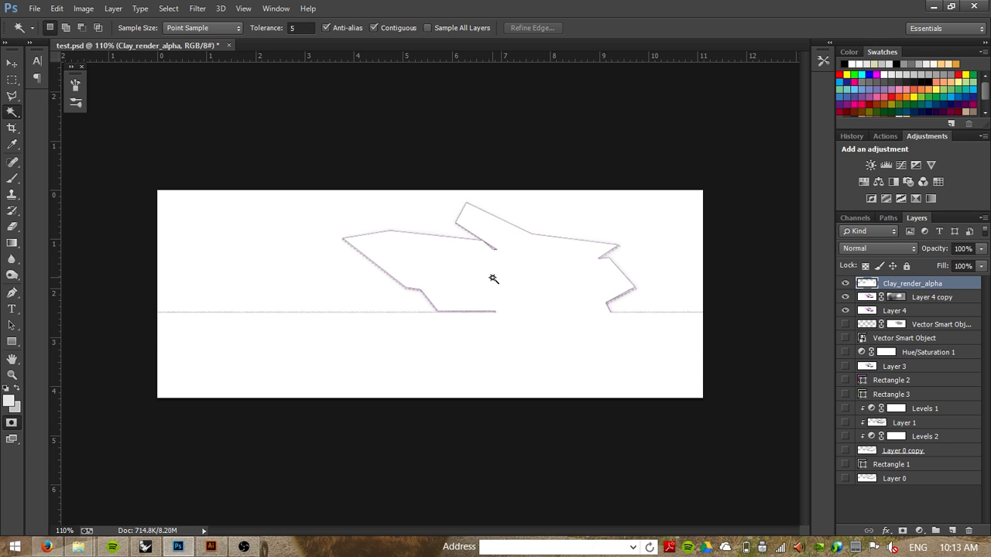
{"action": "left_click", "coordinate": [492, 279]}
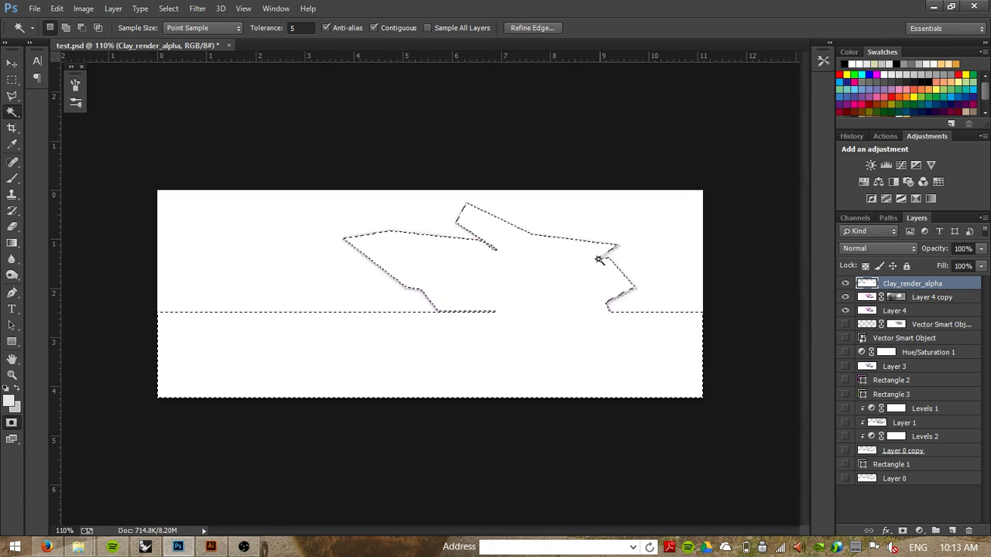
{"action": "left_click", "coordinate": [317, 241]}
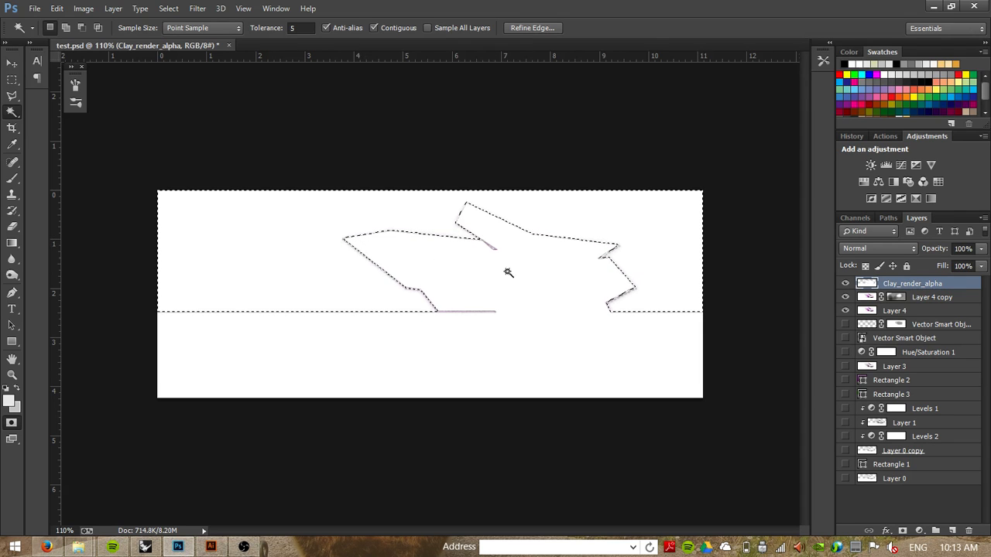
Switch to Firefox, search Google Images for "sky", and open the preview of the 3264 × 1832 Wikipedia cloud photo.
{"action": "left_click", "coordinate": [47, 548]}
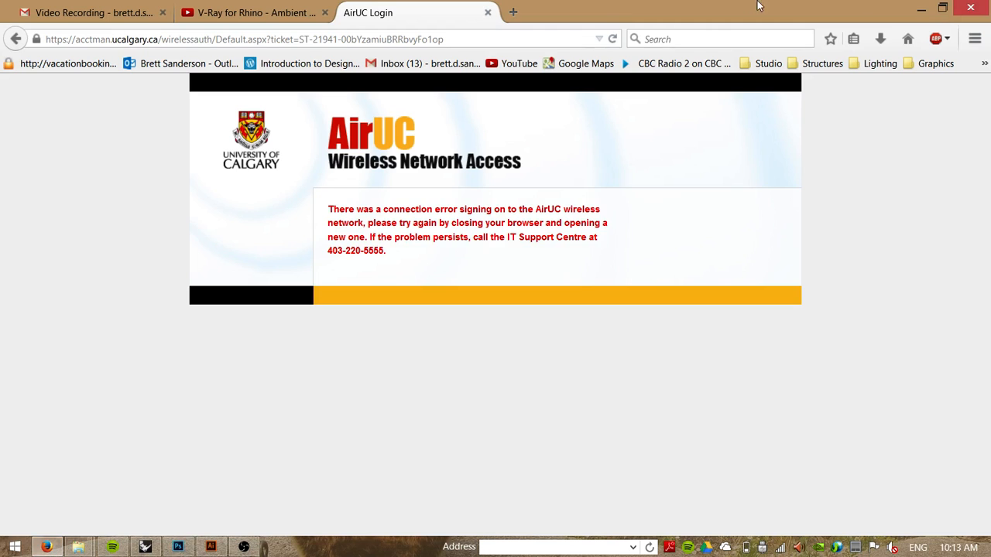
{"action": "left_click", "coordinate": [684, 39]}
{"action": "type", "text": "sky"}
{"action": "key", "text": "Return"}
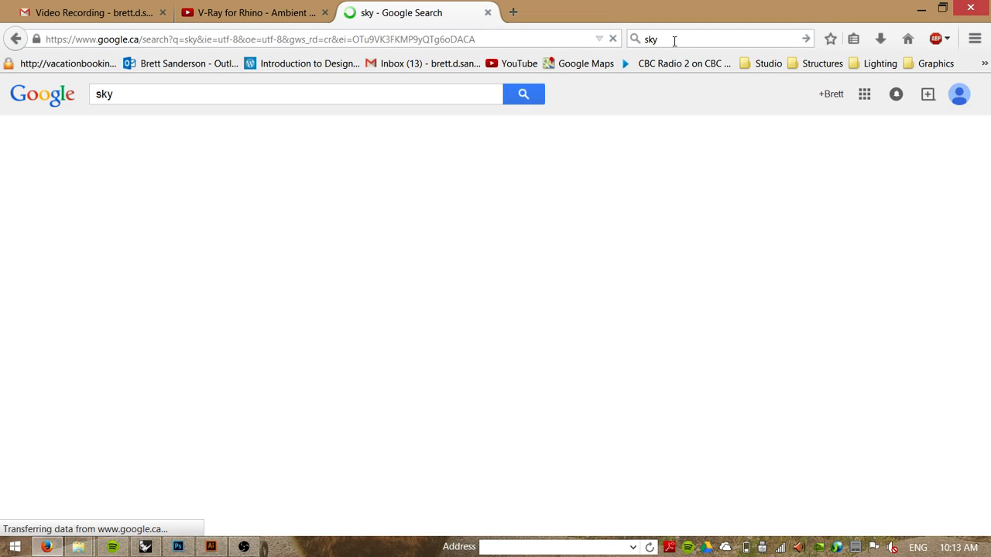
{"action": "left_click", "coordinate": [155, 141]}
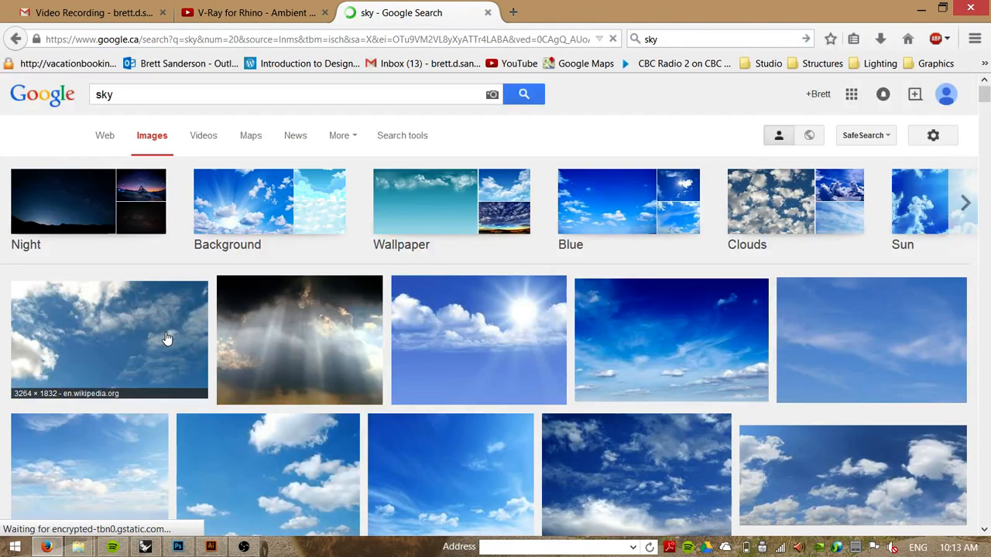
{"action": "left_click", "coordinate": [166, 338]}
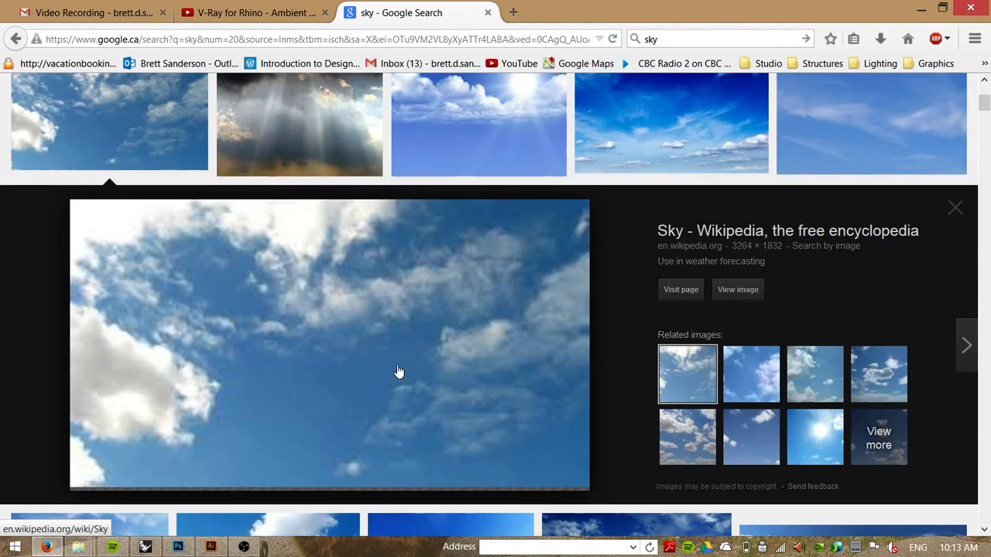
Bring the Wikipedia sky photo into test.psd in Photoshop as a new layer and scale it down to about 32% over the canvas.
{"action": "left_click", "coordinate": [377, 360]}
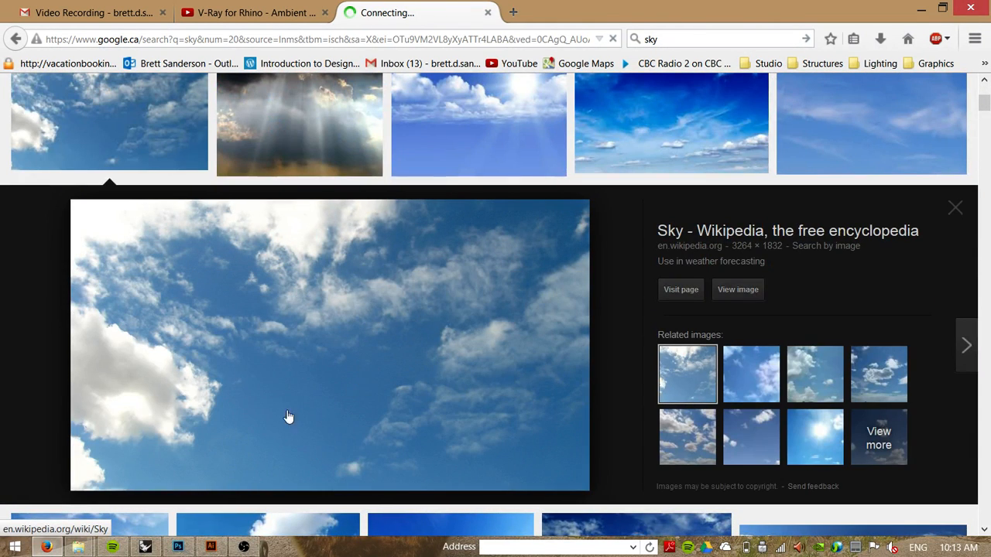
{"action": "left_click_drag", "start_coordinate": [288, 418], "coordinate": [431, 246]}
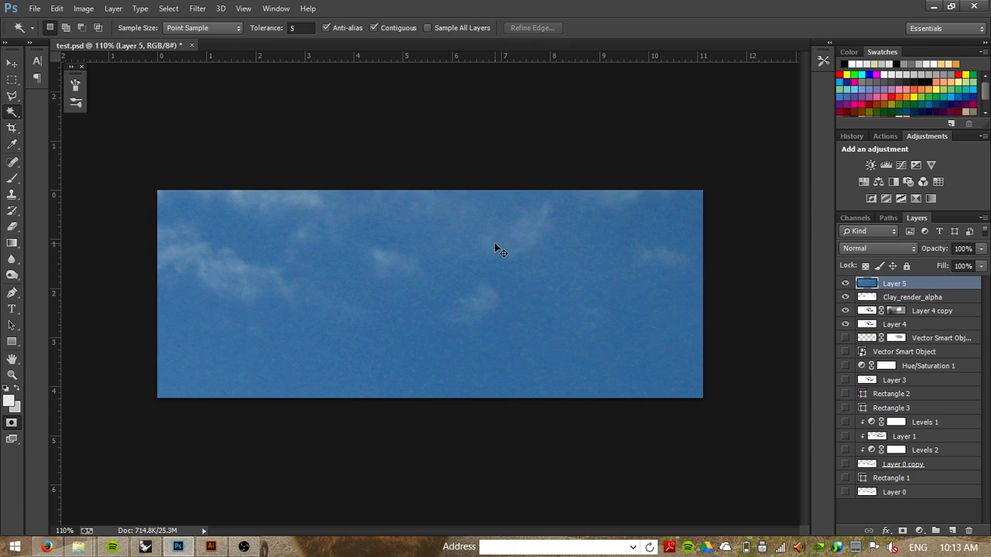
{"action": "key", "text": "ctrl+t"}
{"action": "scroll", "coordinate": [404, 263], "scroll_direction": "down", "scroll_amount": 8}
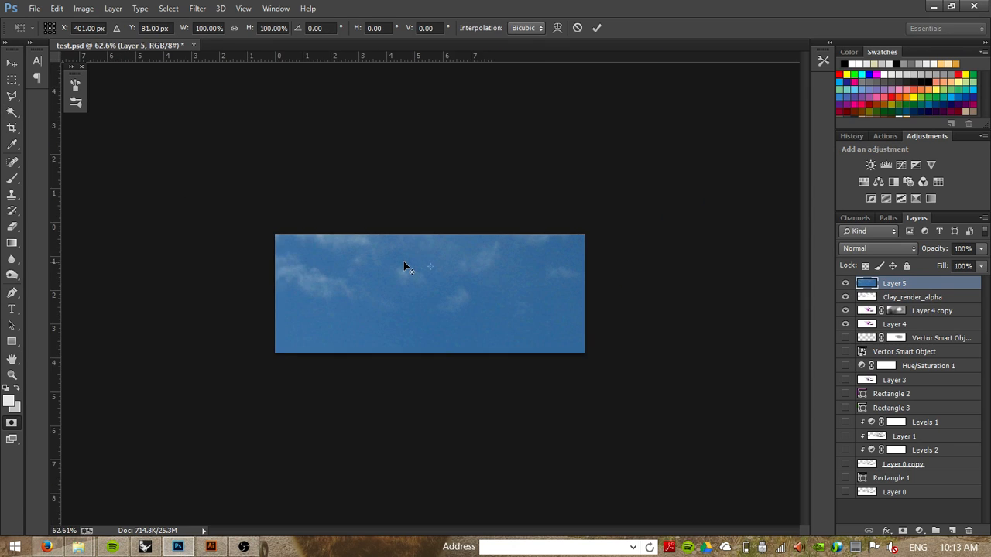
{"action": "scroll", "coordinate": [404, 265], "scroll_direction": "down", "scroll_amount": 1}
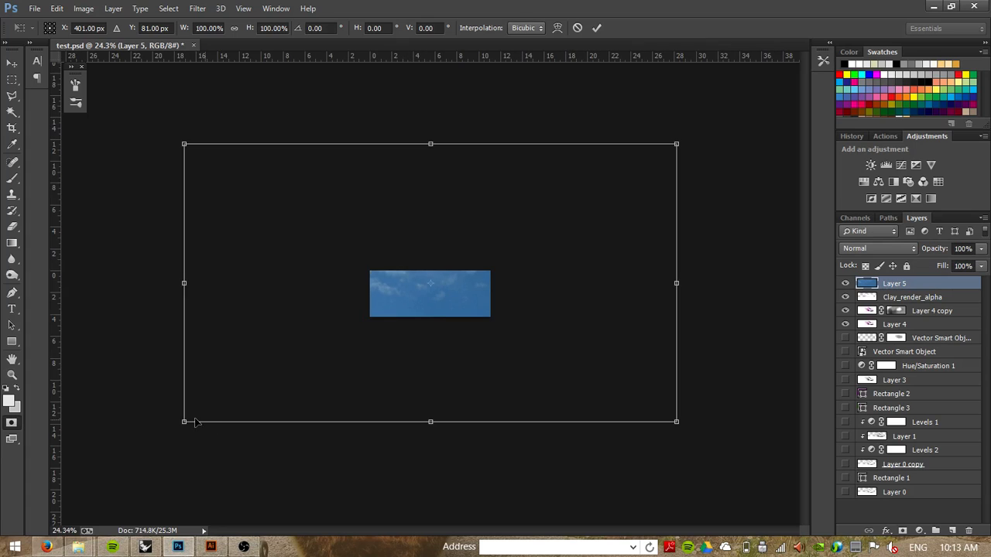
{"action": "left_click_drag", "start_coordinate": [185, 424], "coordinate": [337, 341]}
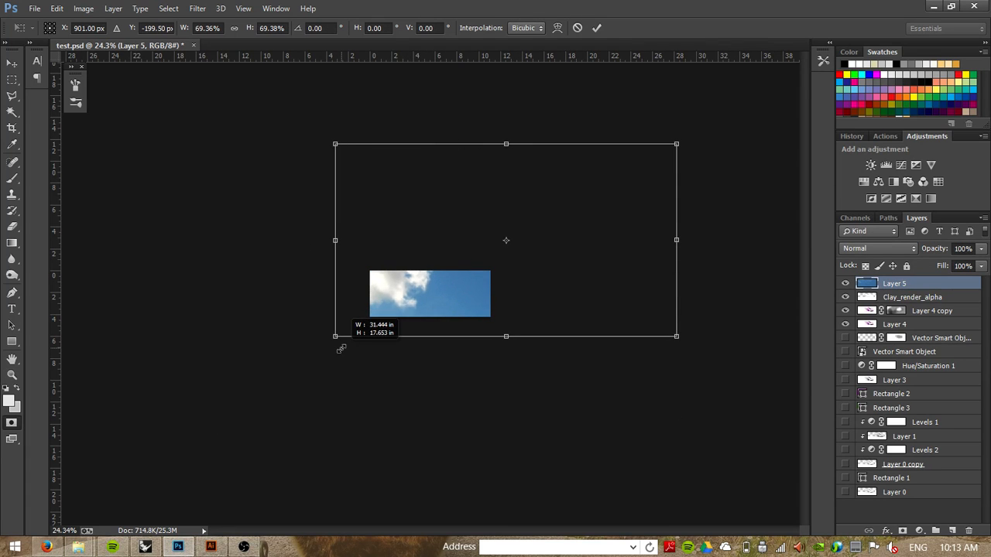
{"action": "left_click_drag", "start_coordinate": [674, 146], "coordinate": [496, 258]}
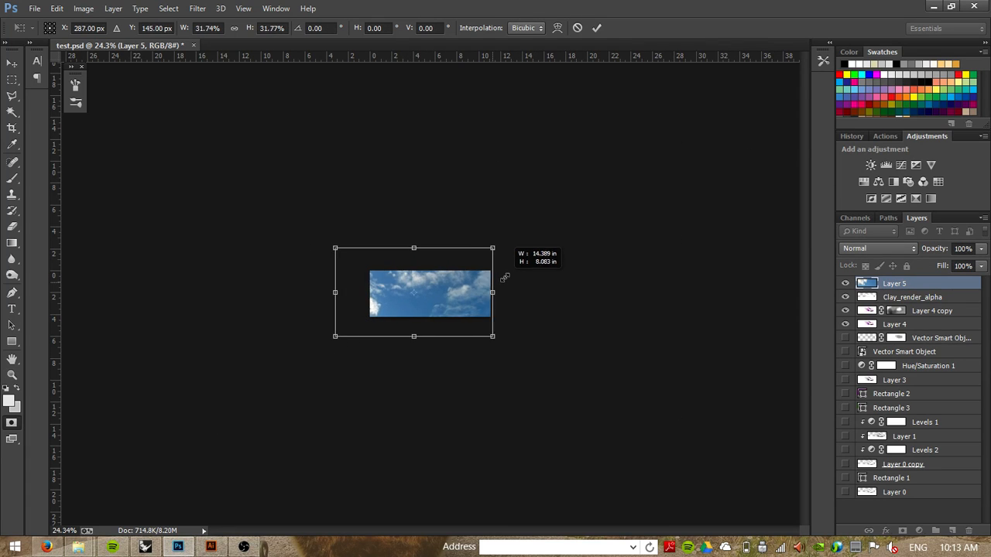
{"action": "left_click_drag", "start_coordinate": [440, 283], "coordinate": [456, 285]}
{"action": "key", "text": "w"}
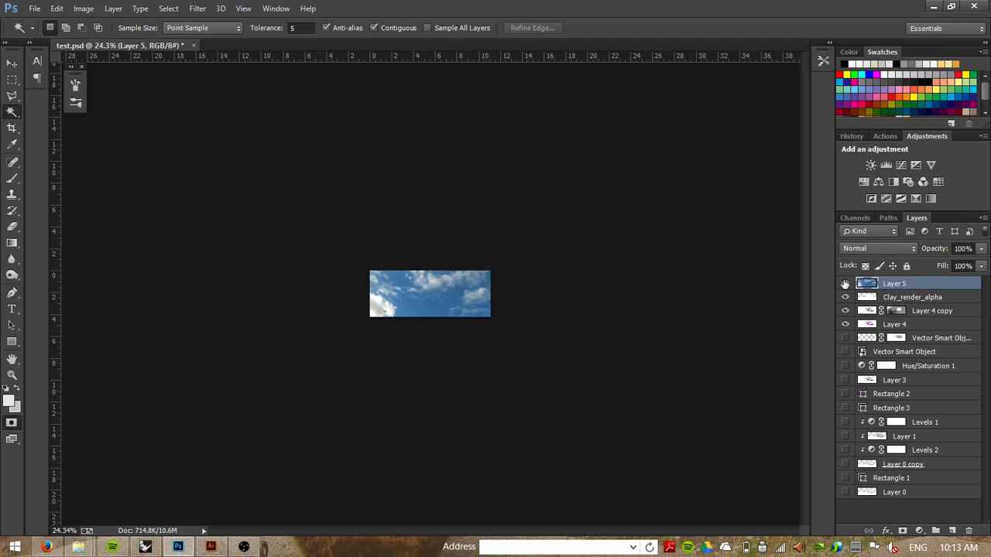
Hide Layer 5 and select the sky area above the horizon on the Clay_render_alpha layer with the Magic Wand at tolerance 5.
{"action": "left_click", "coordinate": [845, 284]}
{"action": "scroll", "coordinate": [367, 291], "scroll_direction": "up", "scroll_amount": 5}
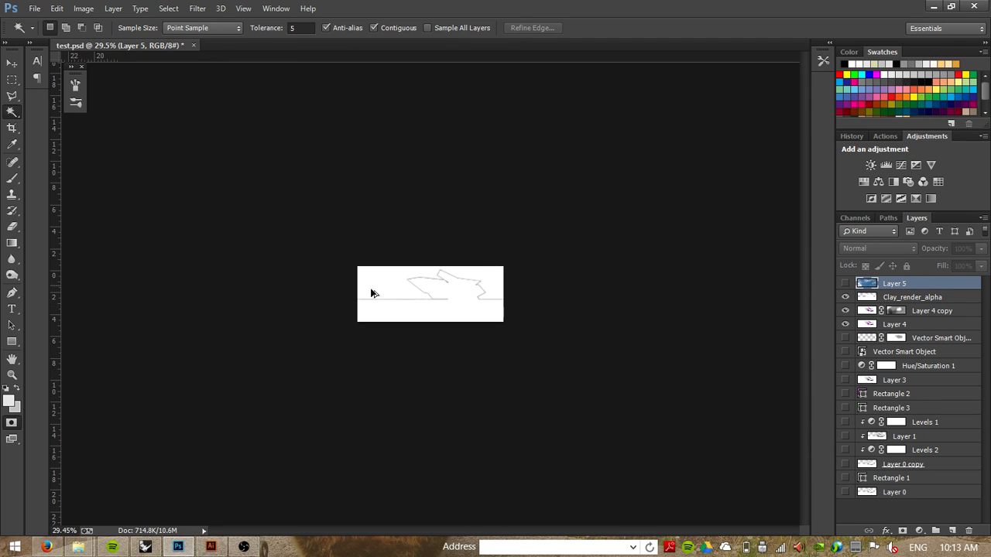
{"action": "scroll", "coordinate": [364, 291], "scroll_direction": "up", "scroll_amount": 1}
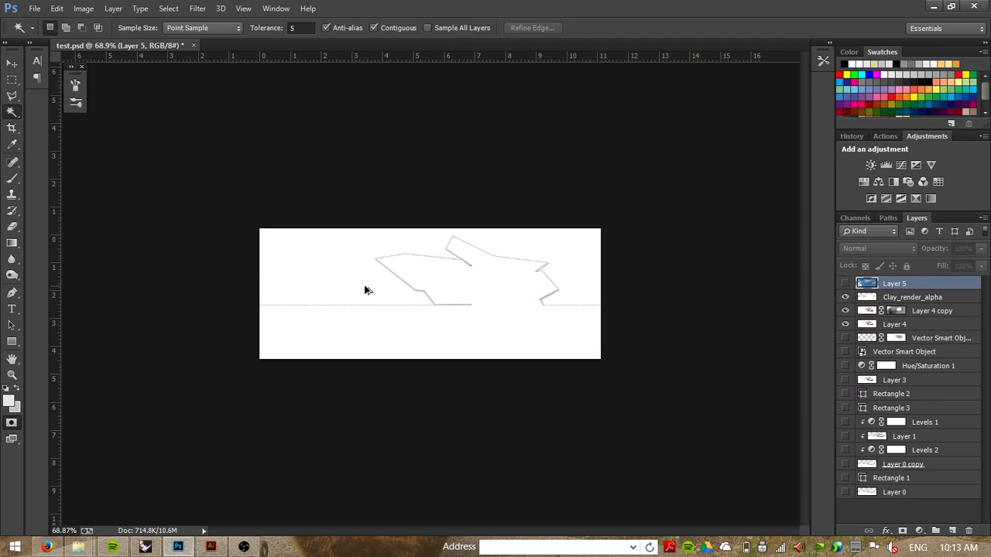
{"action": "left_click", "coordinate": [340, 265]}
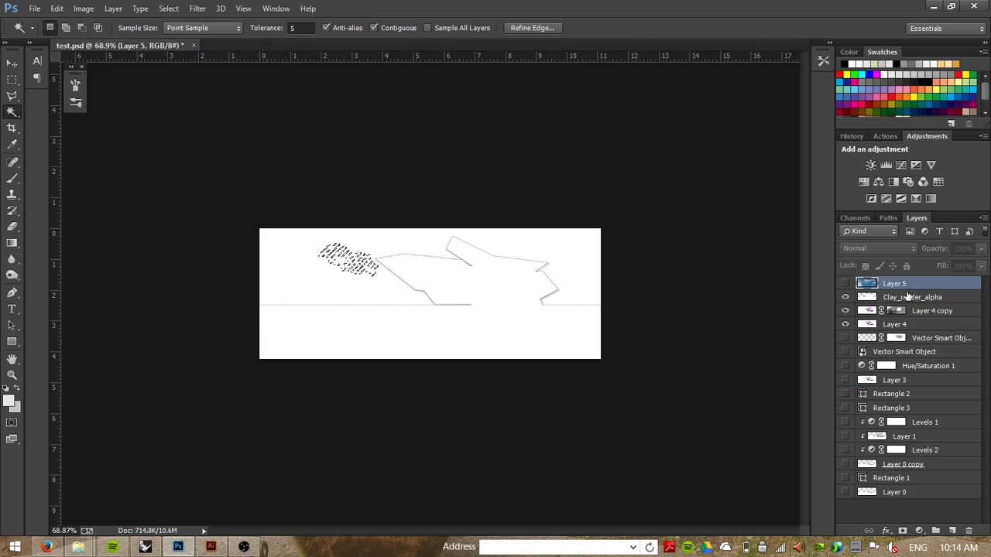
{"action": "left_click", "coordinate": [908, 298]}
{"action": "left_click", "coordinate": [289, 282]}
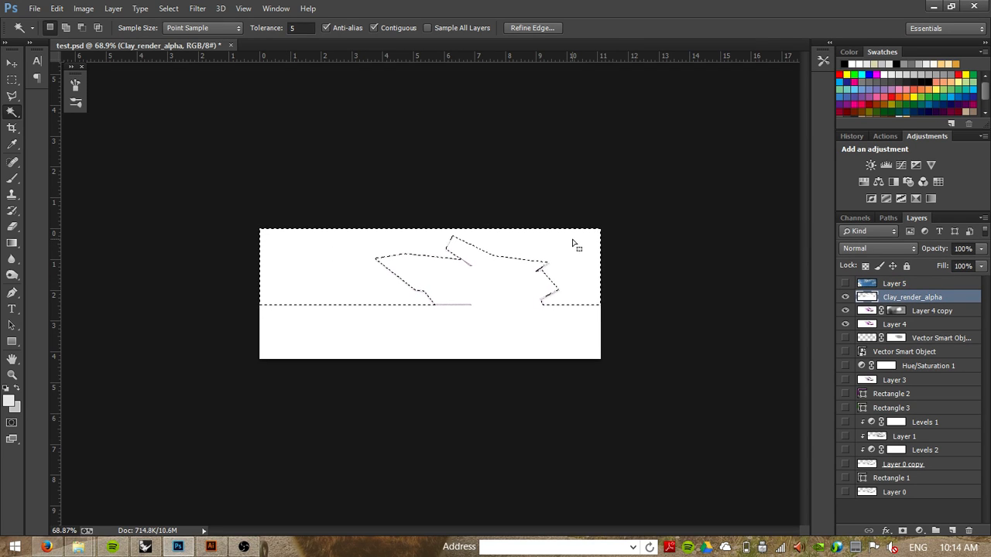
Show Layer 5 again and add a layer mask to it from the sky selection.
{"action": "left_click", "coordinate": [845, 284]}
{"action": "left_click", "coordinate": [890, 283]}
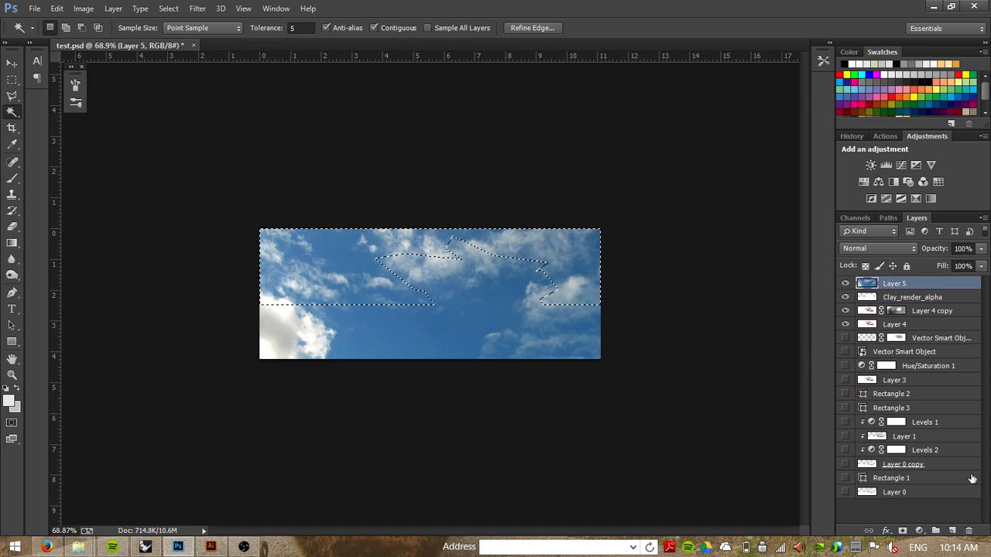
{"action": "left_click", "coordinate": [902, 532]}
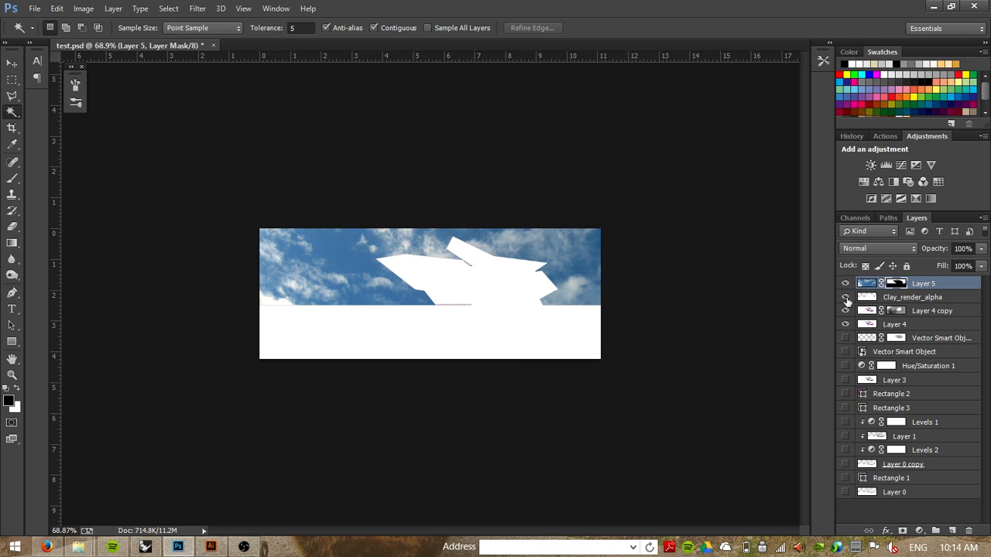
Hide Clay_render_alpha to check the masked sky behind the building, show it again, and hide Layer 5.
{"action": "left_click", "coordinate": [846, 299]}
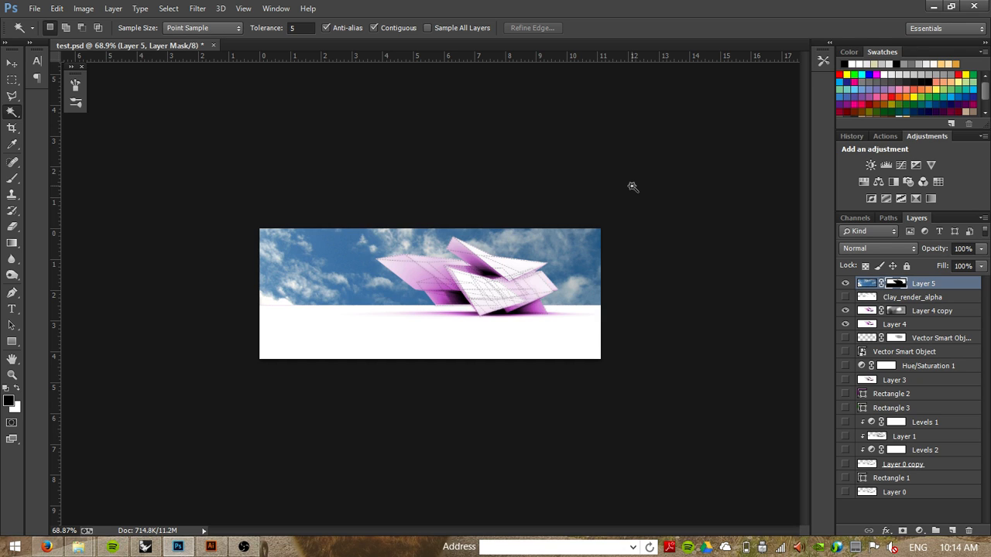
{"action": "left_click", "coordinate": [845, 298]}
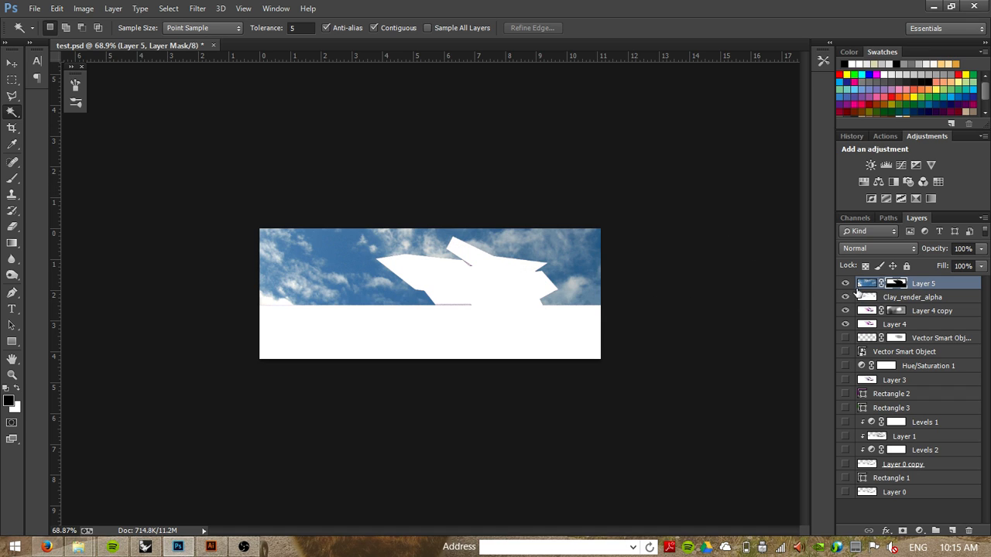
{"action": "left_click", "coordinate": [845, 283]}
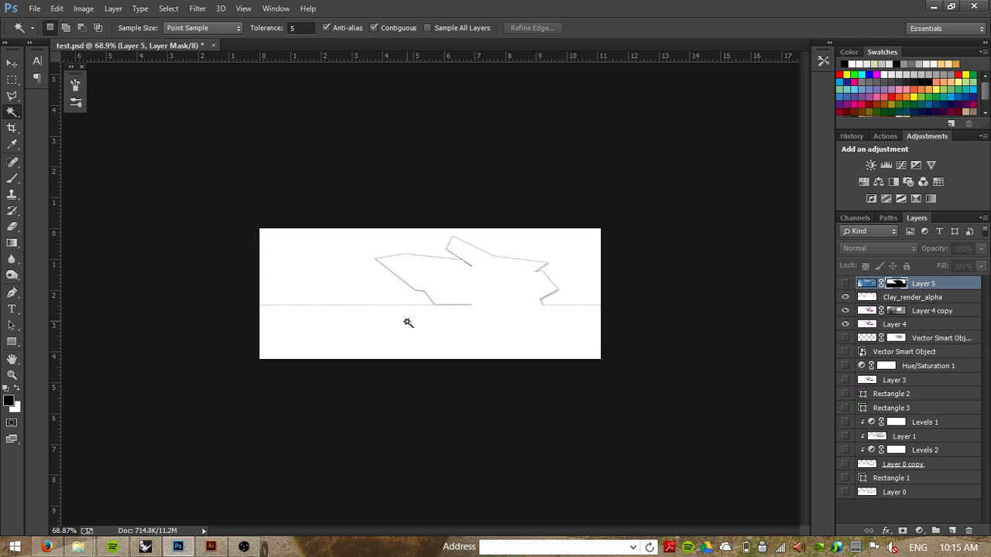
Switch to Rhino, open the V-Ray option editor, and add Reflection and Shadow to the selected VFB channels.
{"action": "left_click", "coordinate": [145, 546]}
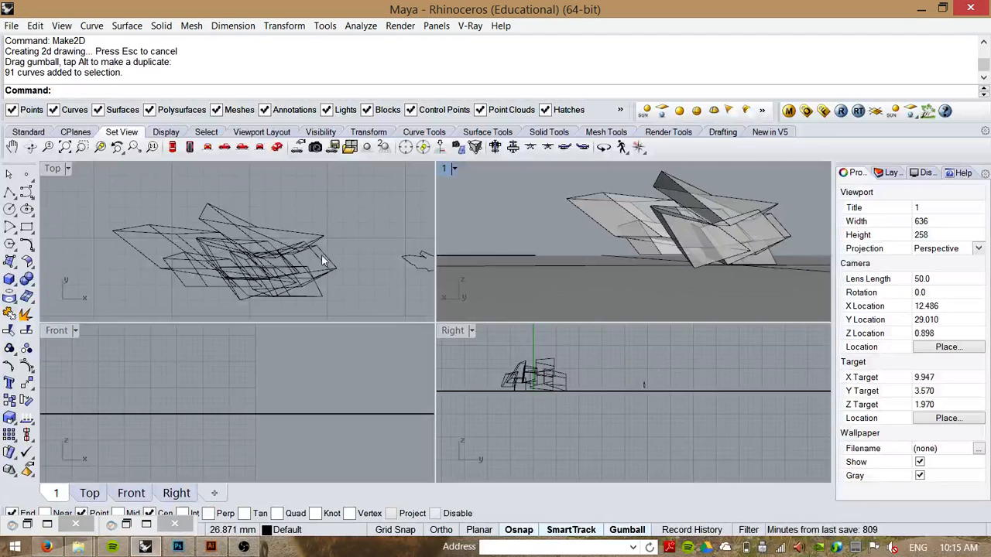
{"action": "left_click", "coordinate": [806, 110]}
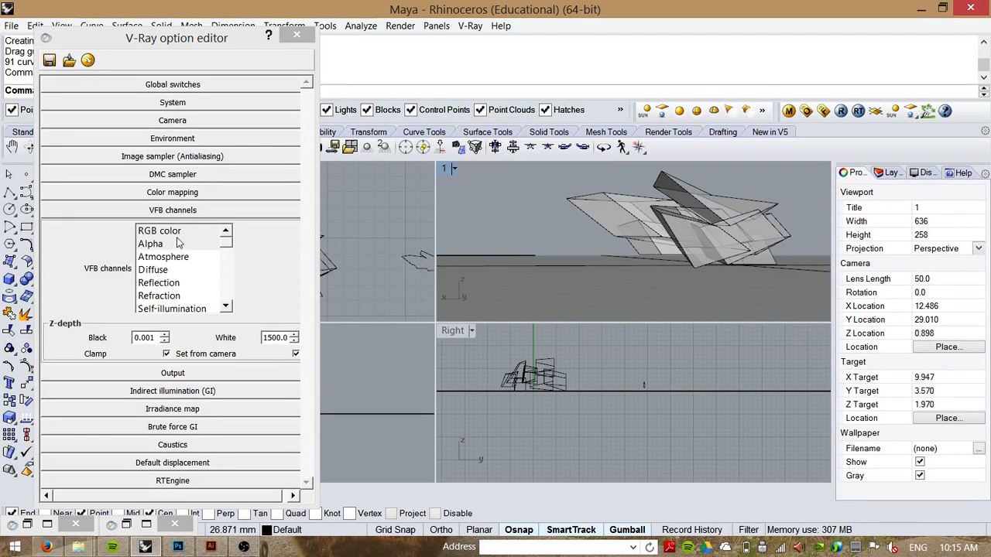
{"action": "left_click", "coordinate": [226, 307]}
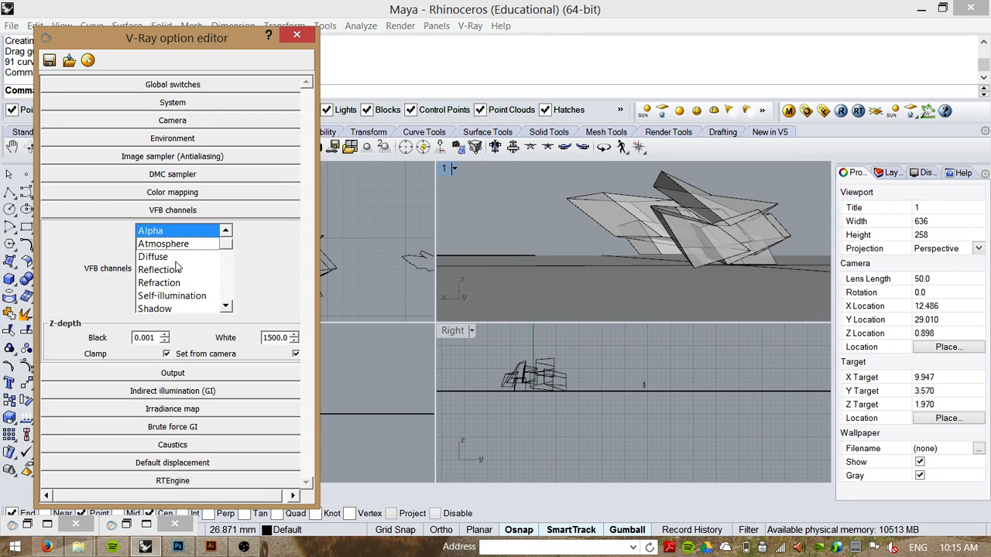
{"action": "left_click", "coordinate": [177, 271]}
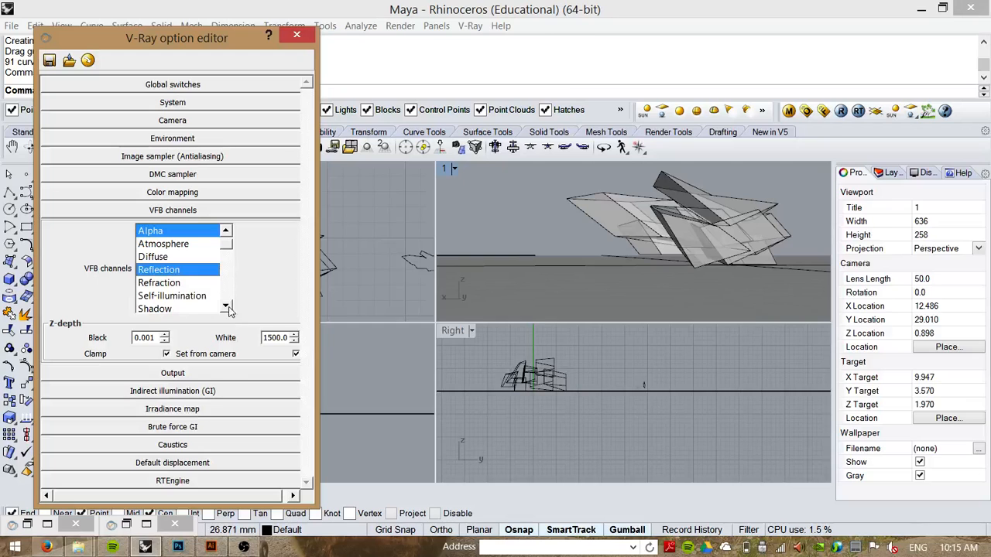
{"action": "left_click", "coordinate": [200, 297]}
{"action": "left_click", "coordinate": [210, 309]}
{"action": "left_click", "coordinate": [226, 308]}
{"action": "left_click", "coordinate": [203, 283]}
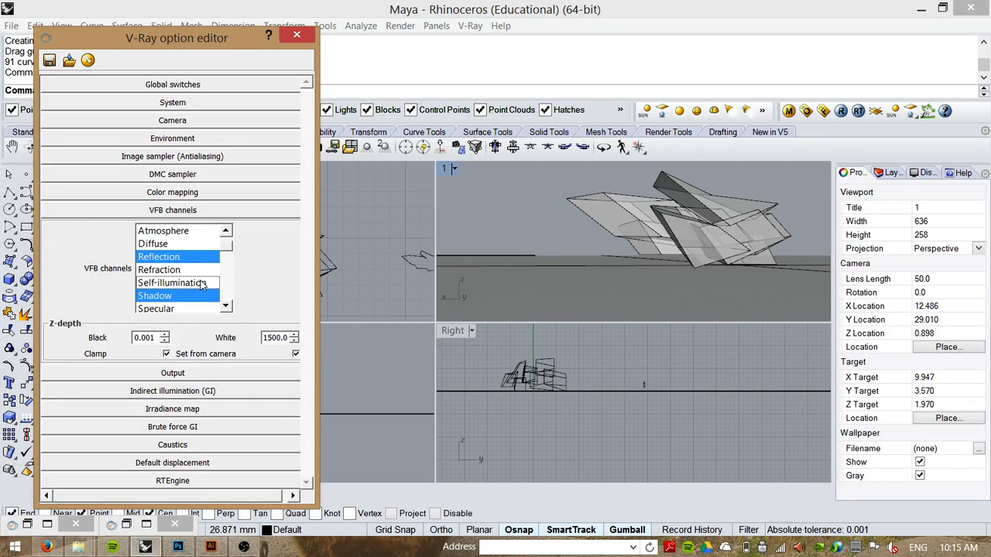
Review the neighbouring VFB channels and add Refraction to the selection.
{"action": "left_click", "coordinate": [226, 307]}
{"action": "left_click", "coordinate": [225, 307]}
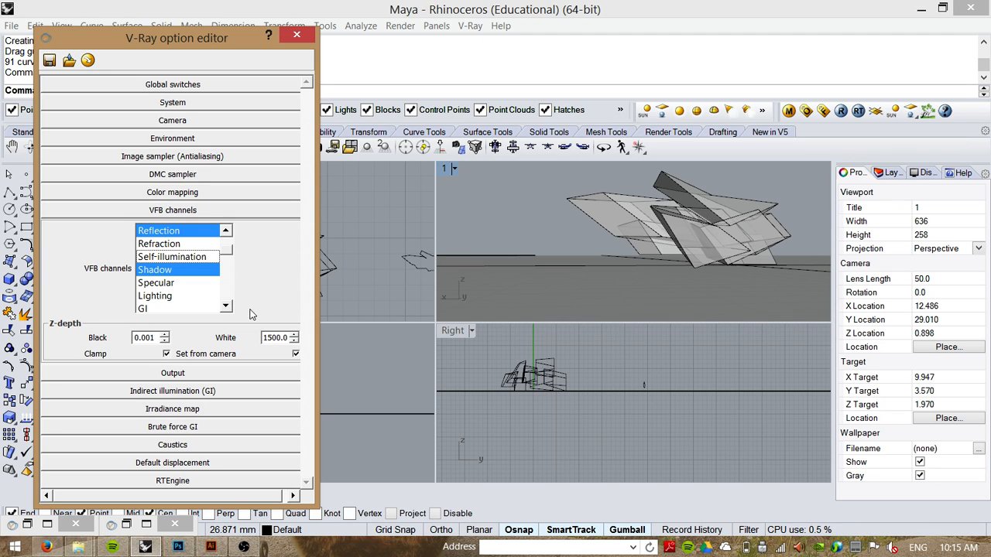
{"action": "left_click", "coordinate": [226, 307]}
{"action": "left_click", "coordinate": [226, 307]}
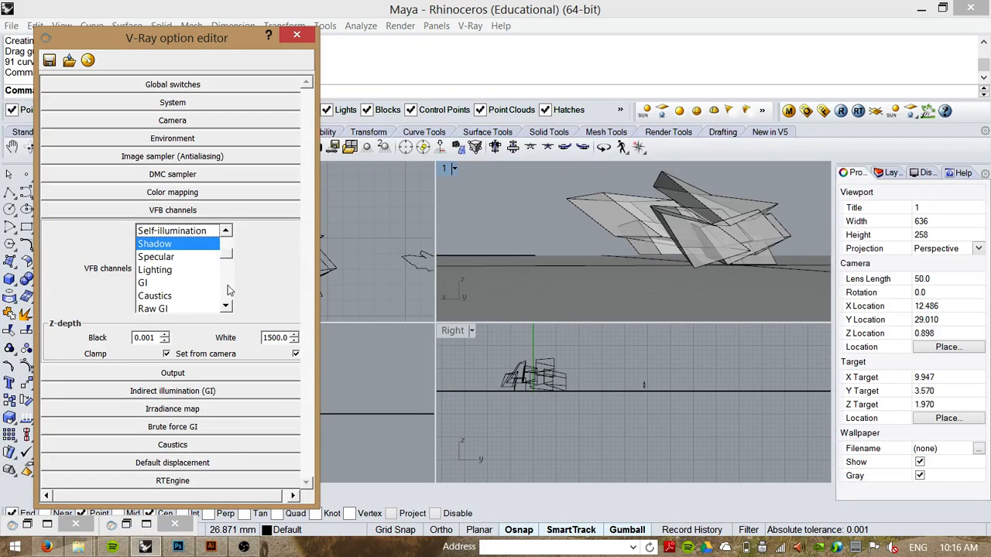
{"action": "left_click", "coordinate": [226, 233]}
{"action": "left_click", "coordinate": [226, 233]}
{"action": "left_click", "coordinate": [226, 233]}
{"action": "left_click", "coordinate": [226, 233]}
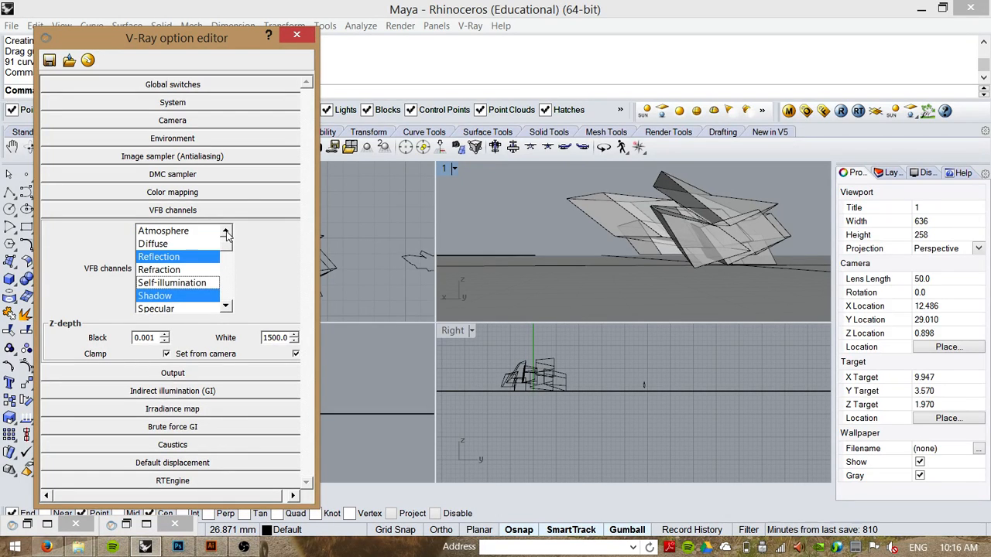
{"action": "left_click", "coordinate": [226, 233]}
{"action": "left_click", "coordinate": [226, 233]}
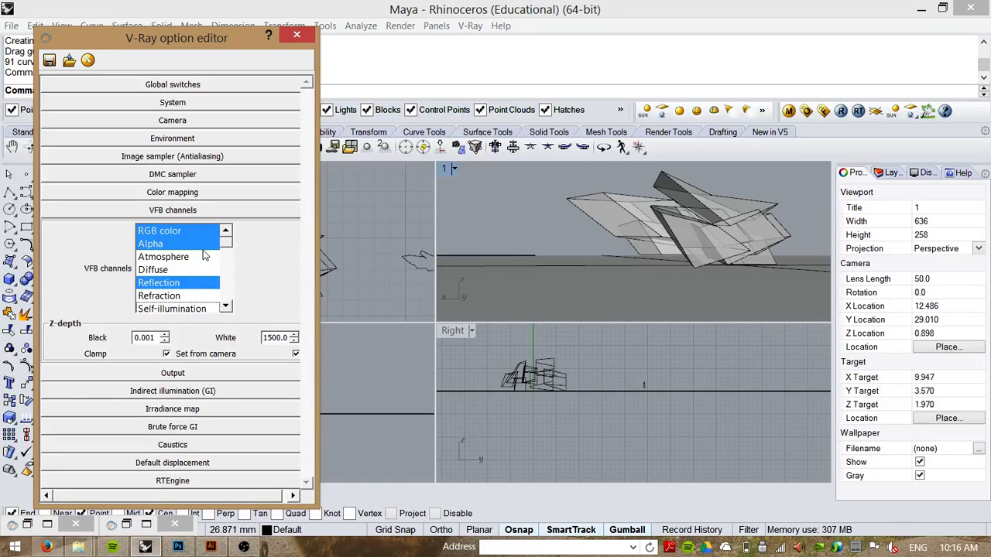
{"action": "left_click", "coordinate": [172, 297]}
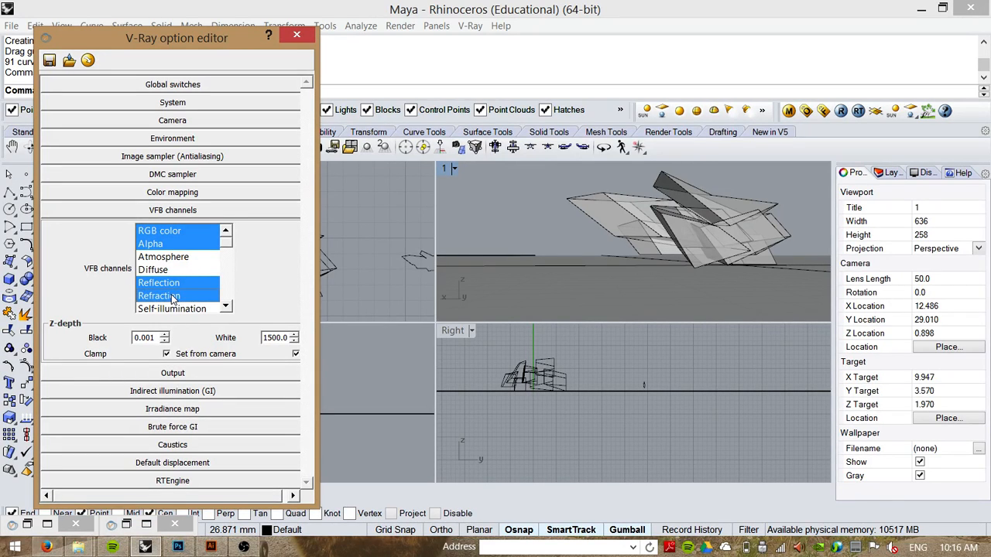
Look through the whole VFB channels list from RGB color to SSS2 for other available render channels.
{"action": "left_click", "coordinate": [226, 307]}
{"action": "left_click", "coordinate": [226, 307]}
{"action": "left_click", "coordinate": [226, 307]}
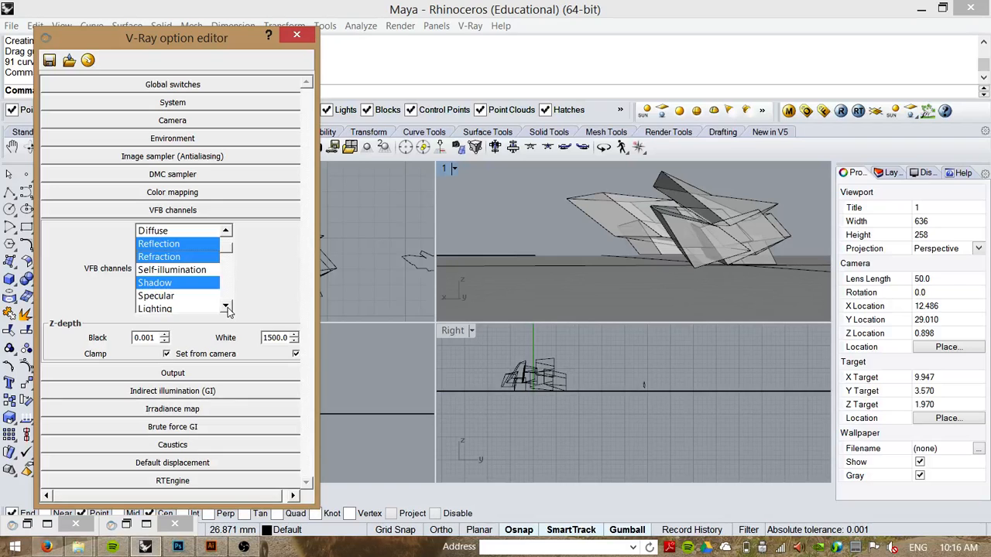
{"action": "left_click", "coordinate": [226, 307]}
{"action": "left_click", "coordinate": [226, 307]}
{"action": "left_click", "coordinate": [226, 307]}
{"action": "left_click", "coordinate": [226, 307]}
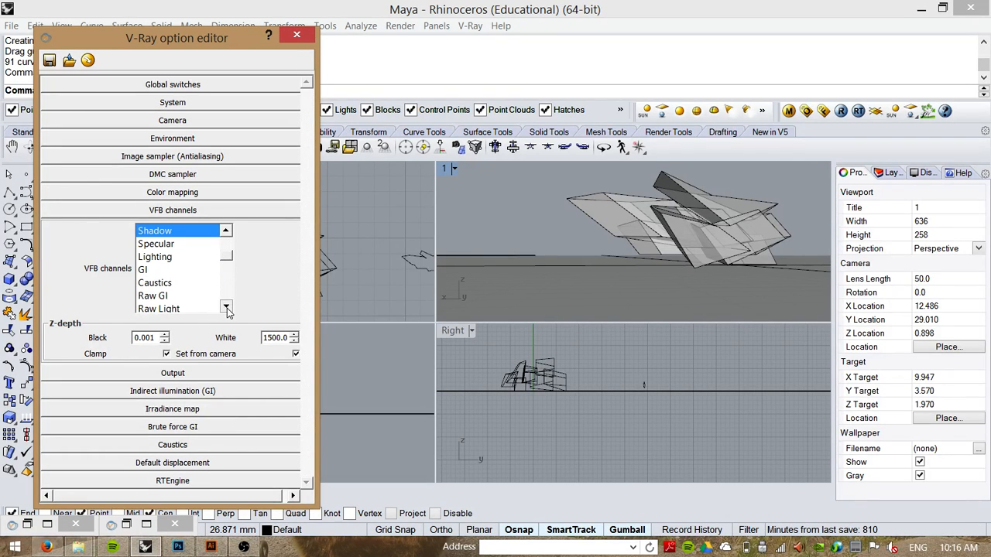
{"action": "left_click", "coordinate": [227, 308]}
{"action": "left_click", "coordinate": [226, 308]}
{"action": "left_click", "coordinate": [226, 308]}
{"action": "left_click", "coordinate": [226, 307]}
{"action": "left_click", "coordinate": [226, 307]}
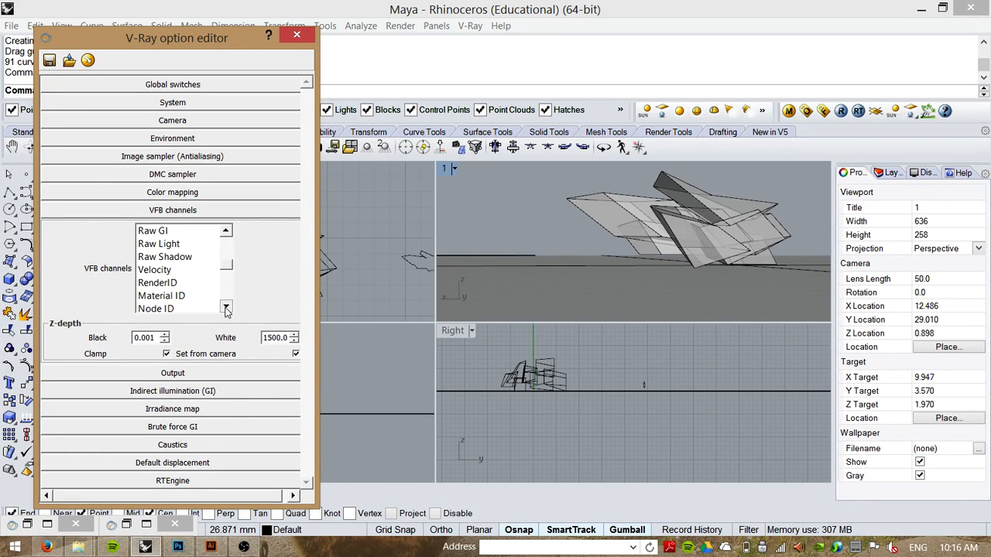
{"action": "left_click", "coordinate": [226, 308]}
{"action": "left_click", "coordinate": [226, 307]}
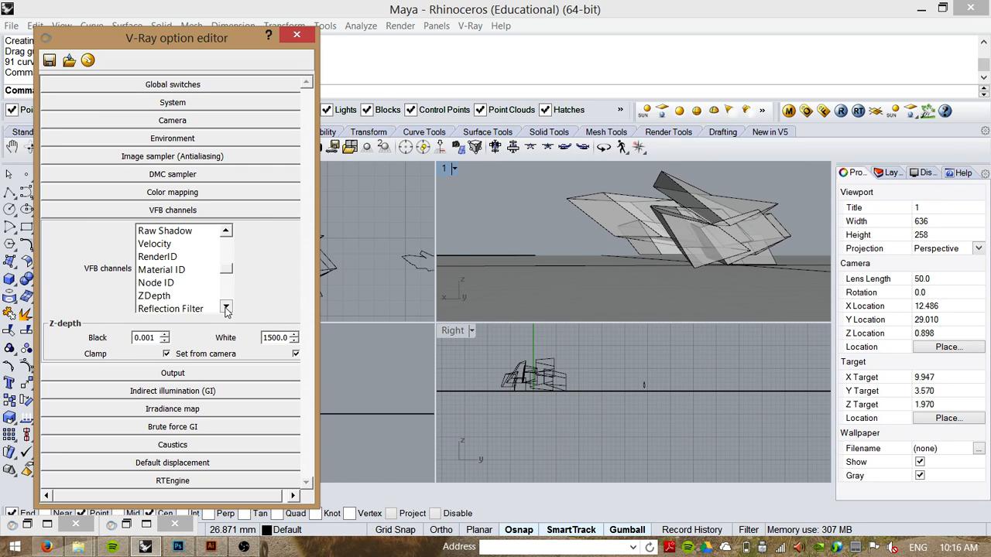
{"action": "left_click", "coordinate": [226, 308]}
{"action": "left_click", "coordinate": [226, 307]}
{"action": "left_click", "coordinate": [226, 308]}
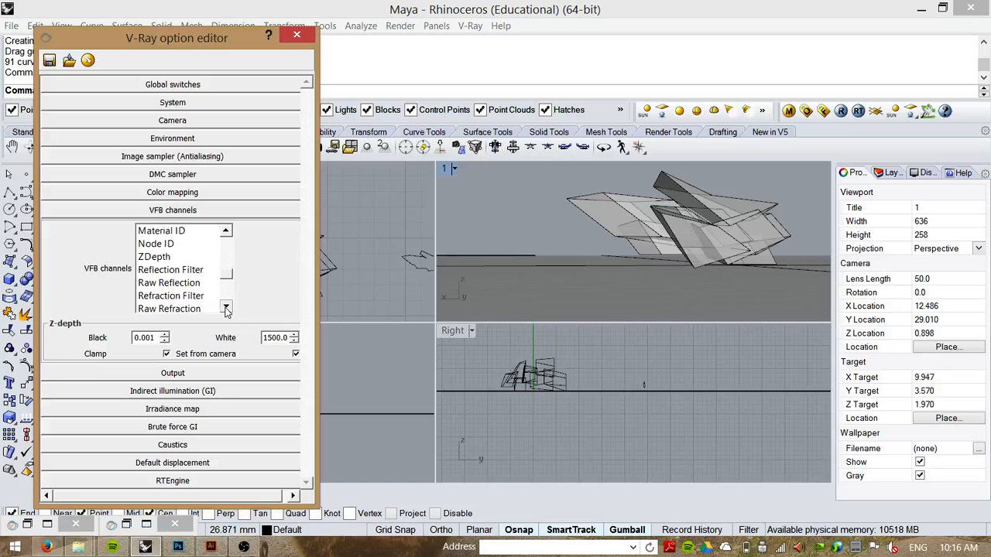
{"action": "left_click", "coordinate": [226, 308]}
{"action": "left_click", "coordinate": [226, 307]}
{"action": "left_click", "coordinate": [226, 308]}
{"action": "left_click", "coordinate": [226, 308]}
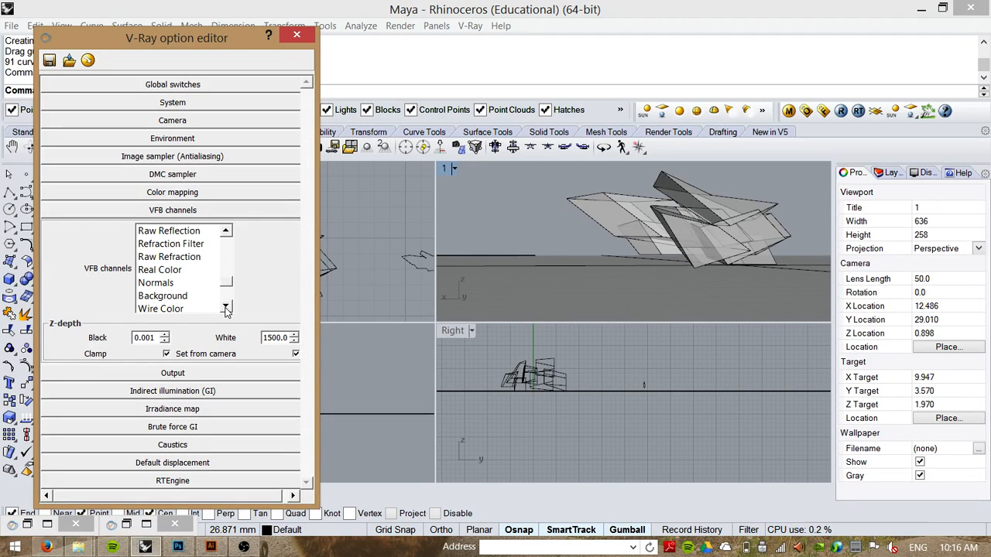
{"action": "left_click", "coordinate": [226, 308]}
{"action": "left_click", "coordinate": [226, 307]}
{"action": "left_click", "coordinate": [226, 307]}
{"action": "left_click", "coordinate": [226, 307]}
{"action": "left_click", "coordinate": [226, 307]}
{"action": "left_click", "coordinate": [226, 308]}
{"action": "left_click", "coordinate": [226, 307]}
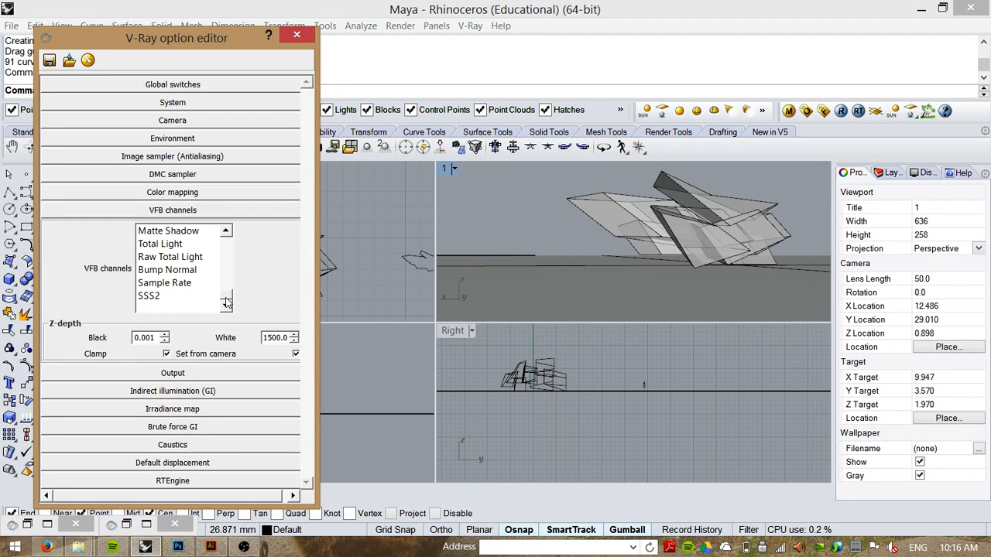
{"action": "left_click_drag", "start_coordinate": [226, 296], "coordinate": [238, 224]}
{"action": "left_click", "coordinate": [206, 257]}
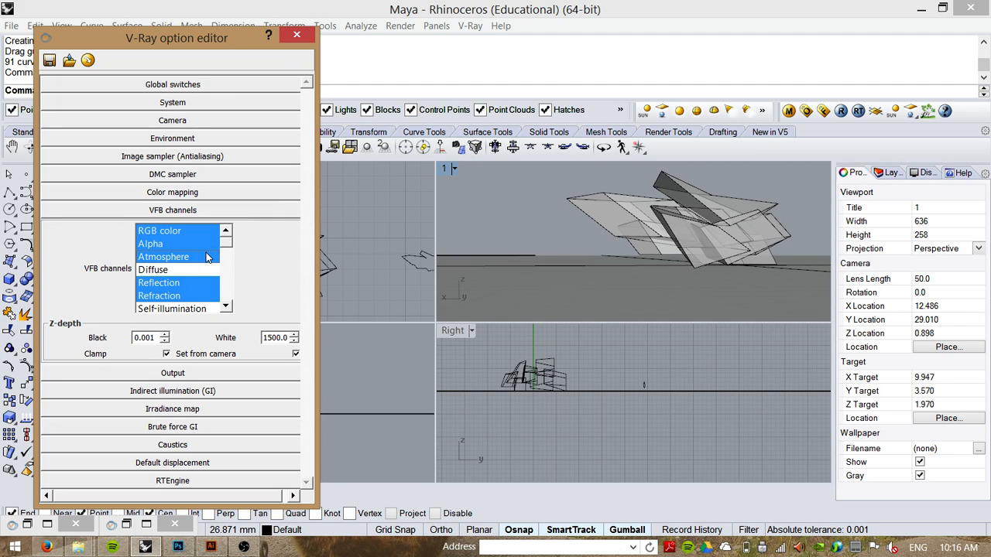
{"action": "left_click", "coordinate": [205, 261]}
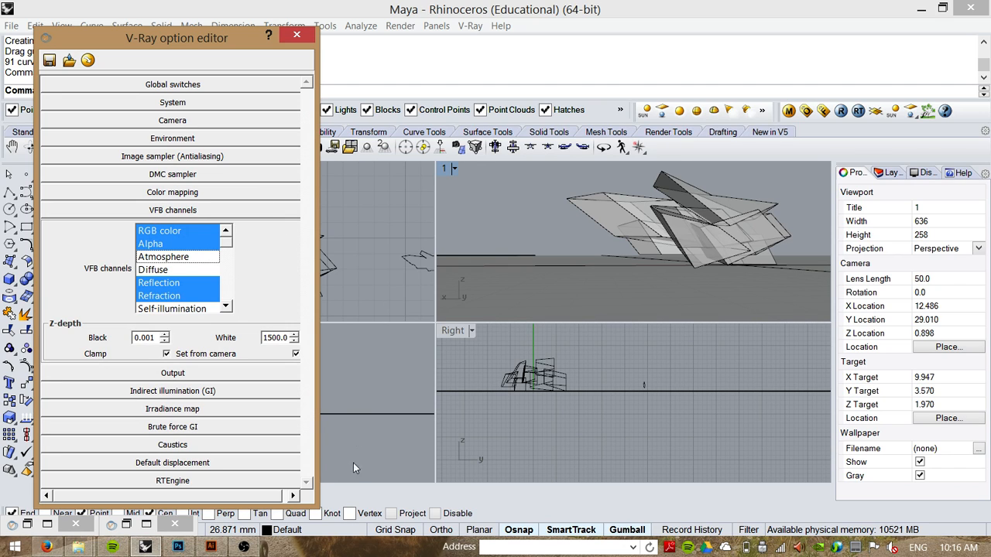
Glance at the Wireframe drawing in Illustrator and return to test.psd in Photoshop.
{"action": "mouse_move", "coordinate": [228, 547]}
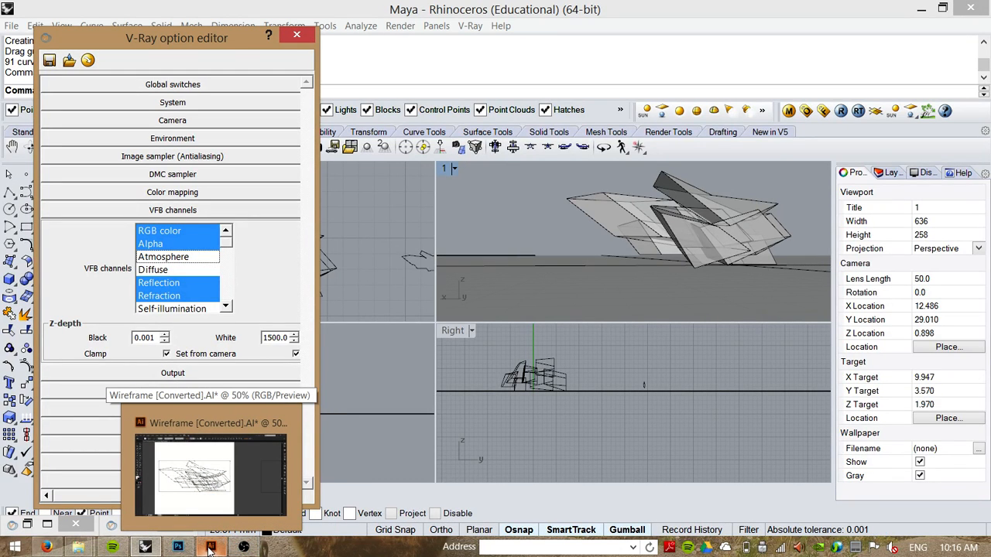
{"action": "left_click", "coordinate": [212, 540]}
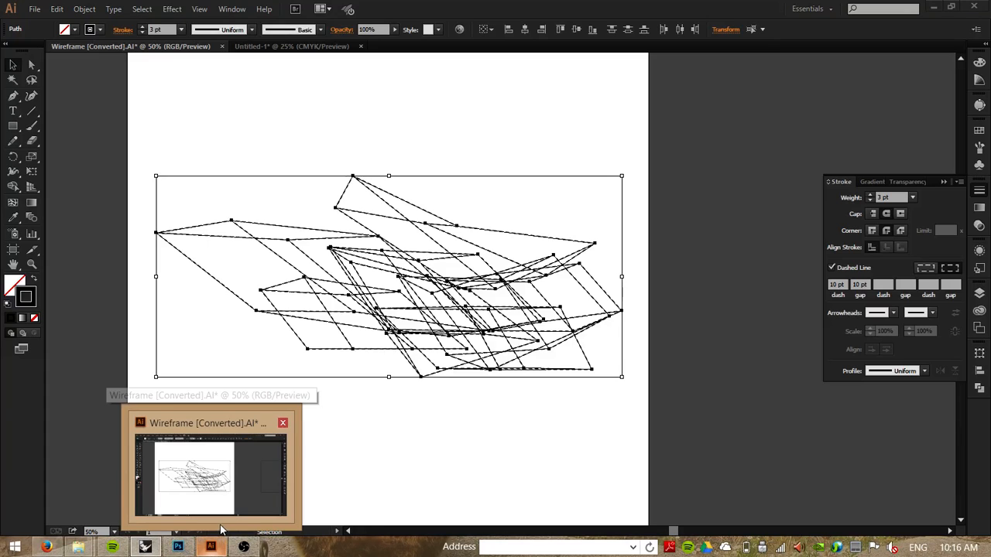
{"action": "left_click", "coordinate": [211, 545]}
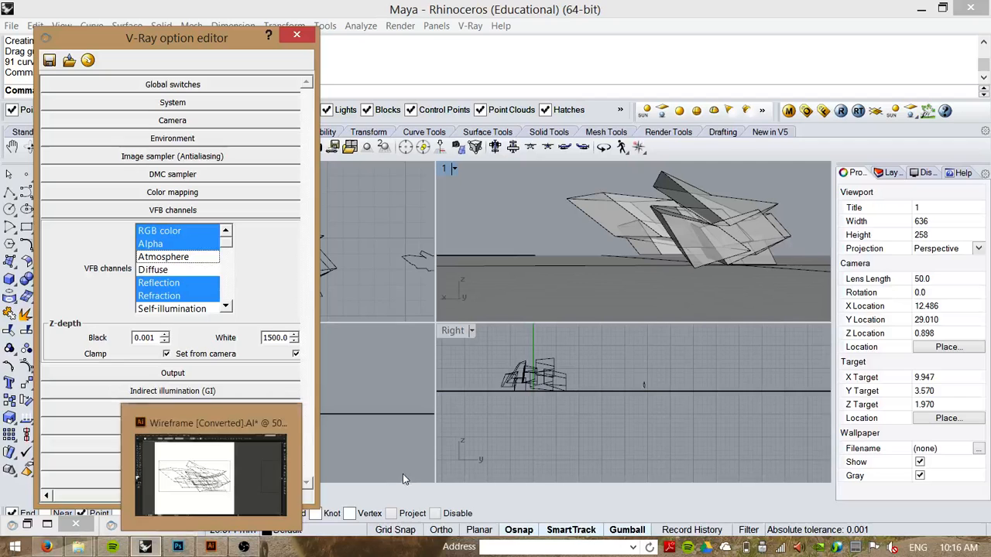
{"action": "left_click", "coordinate": [181, 548]}
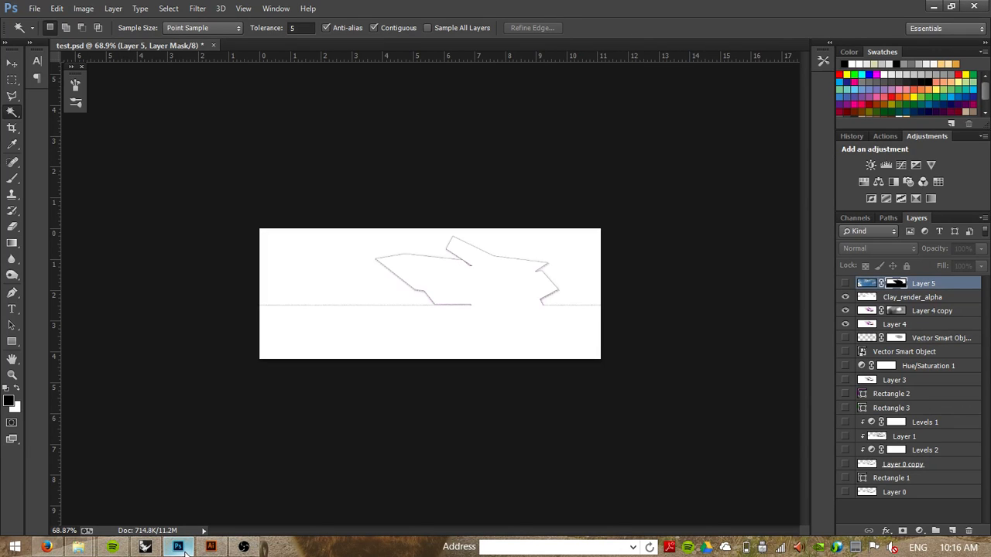